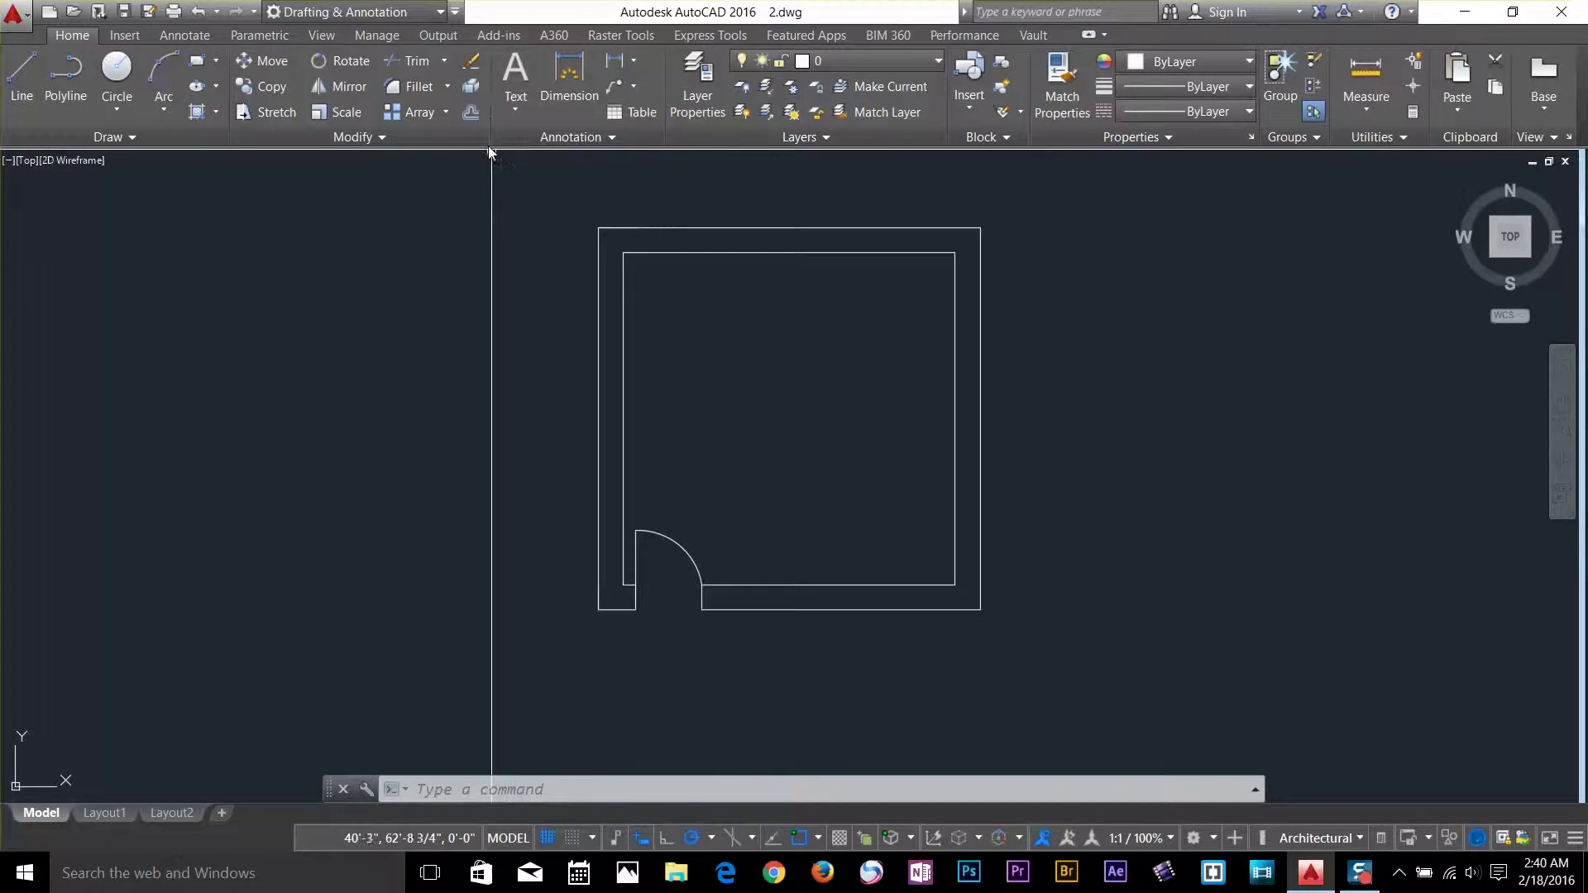
Select and then deselect the outer and inner right wall lines to inspect them.
left_click(981, 259)
key("Escape")
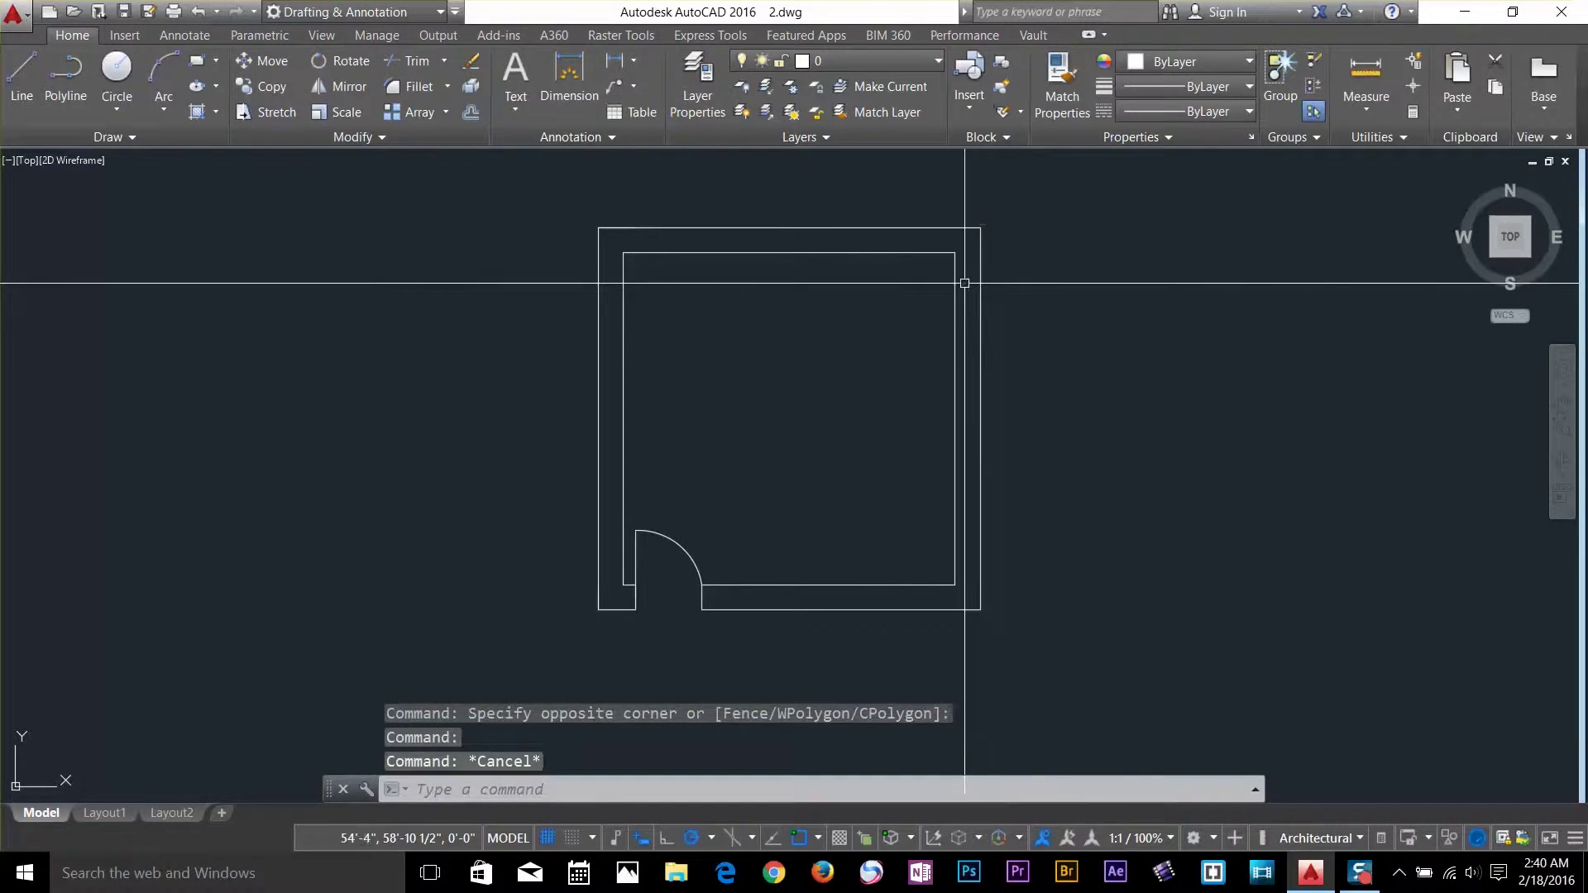
left_click(956, 271)
key("Escape")
left_click(860, 240)
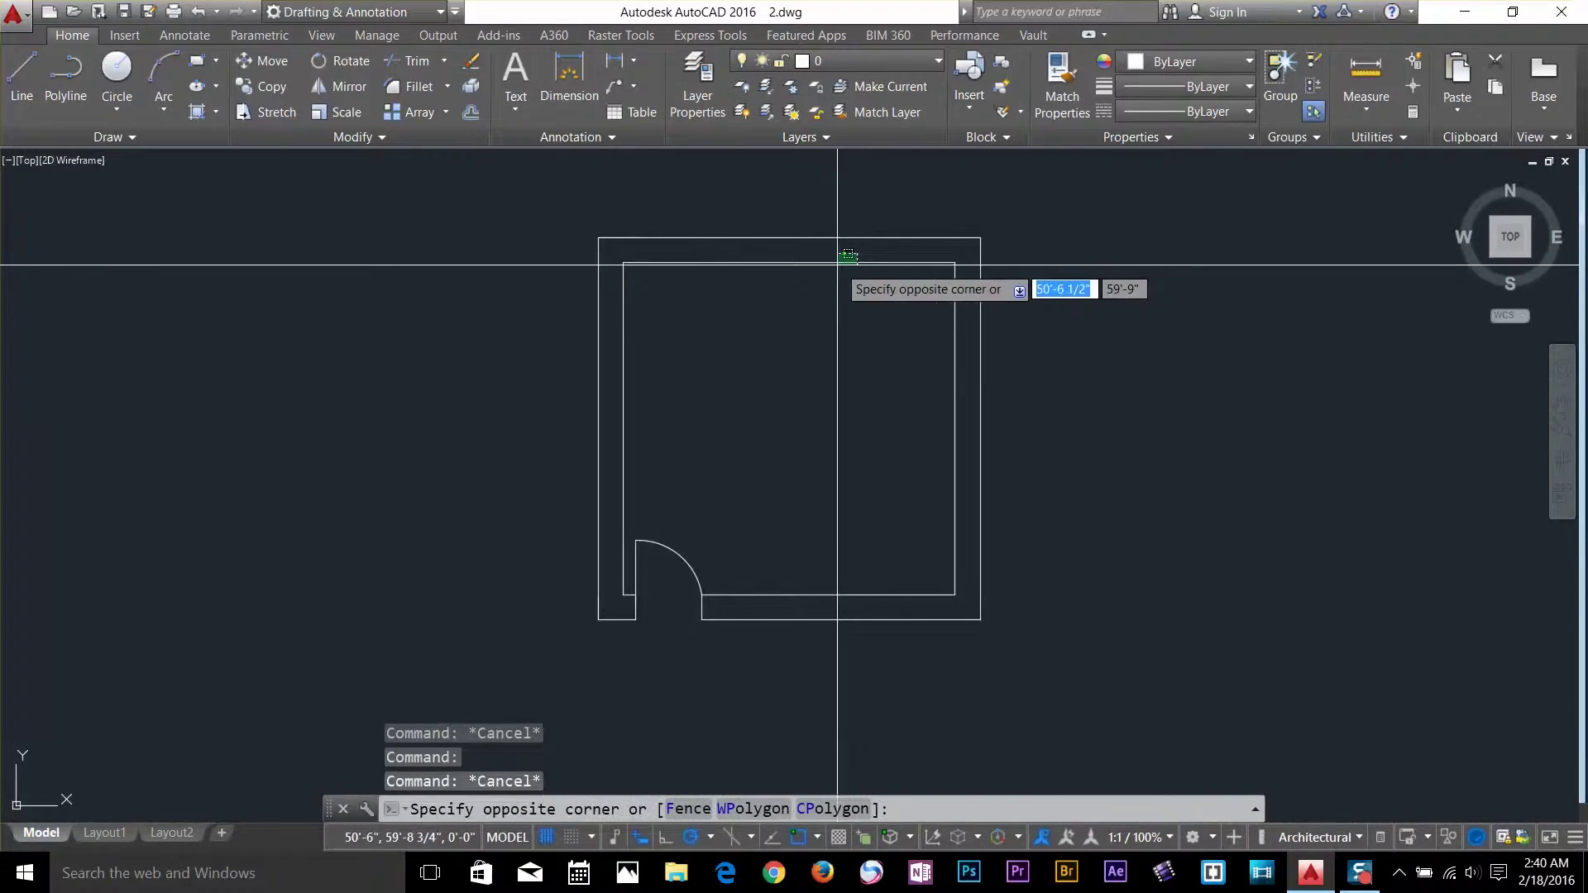
key("Escape")
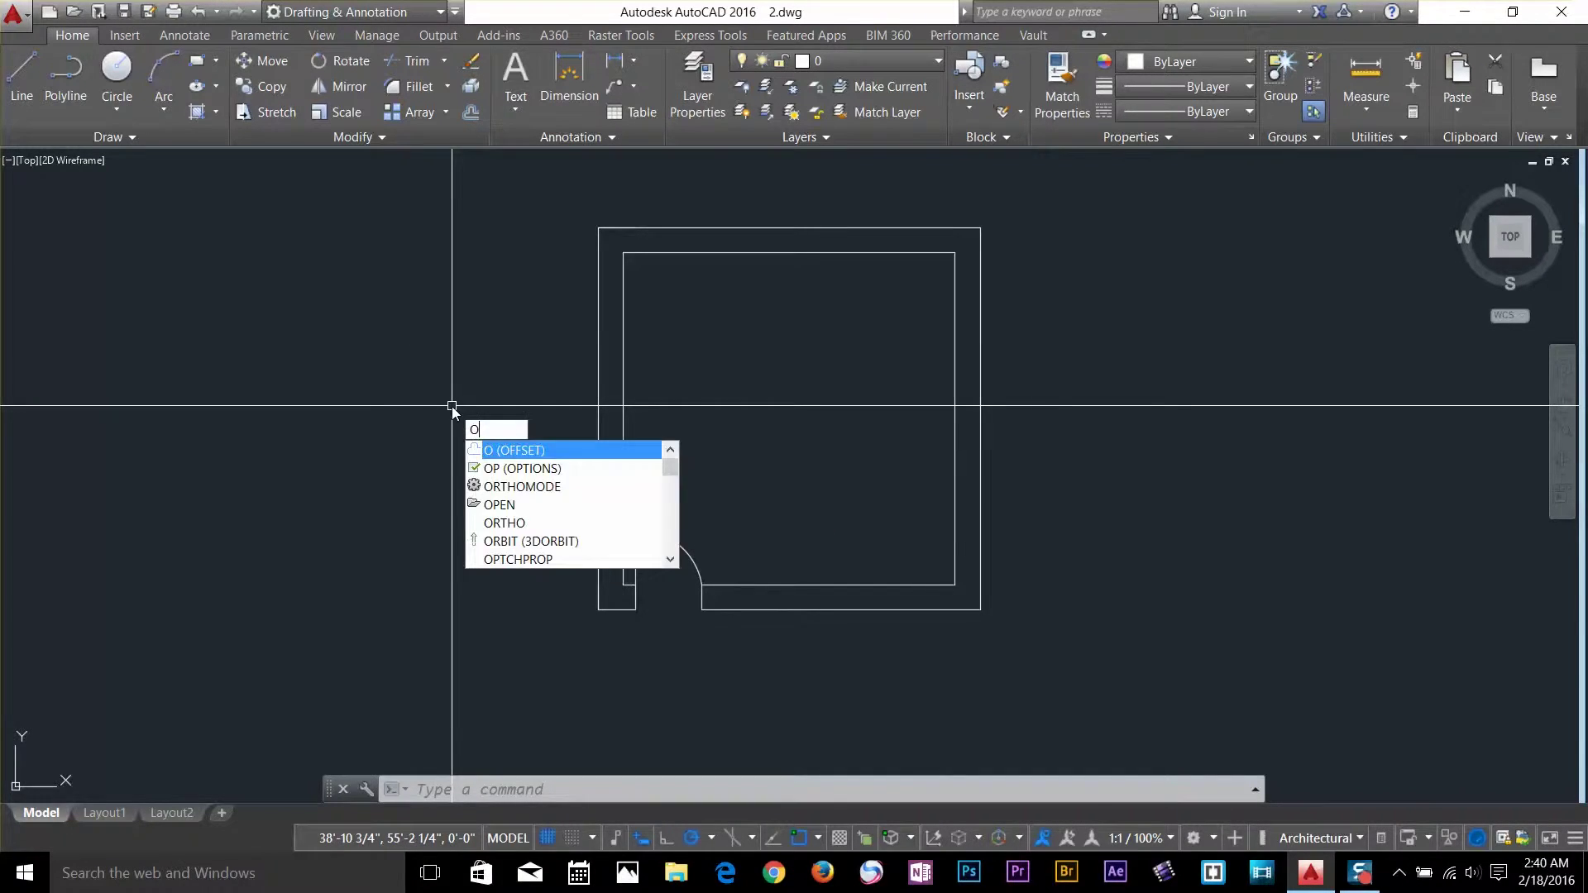
Start an offset, pan the floor plan, then cancel it.
key("Return")
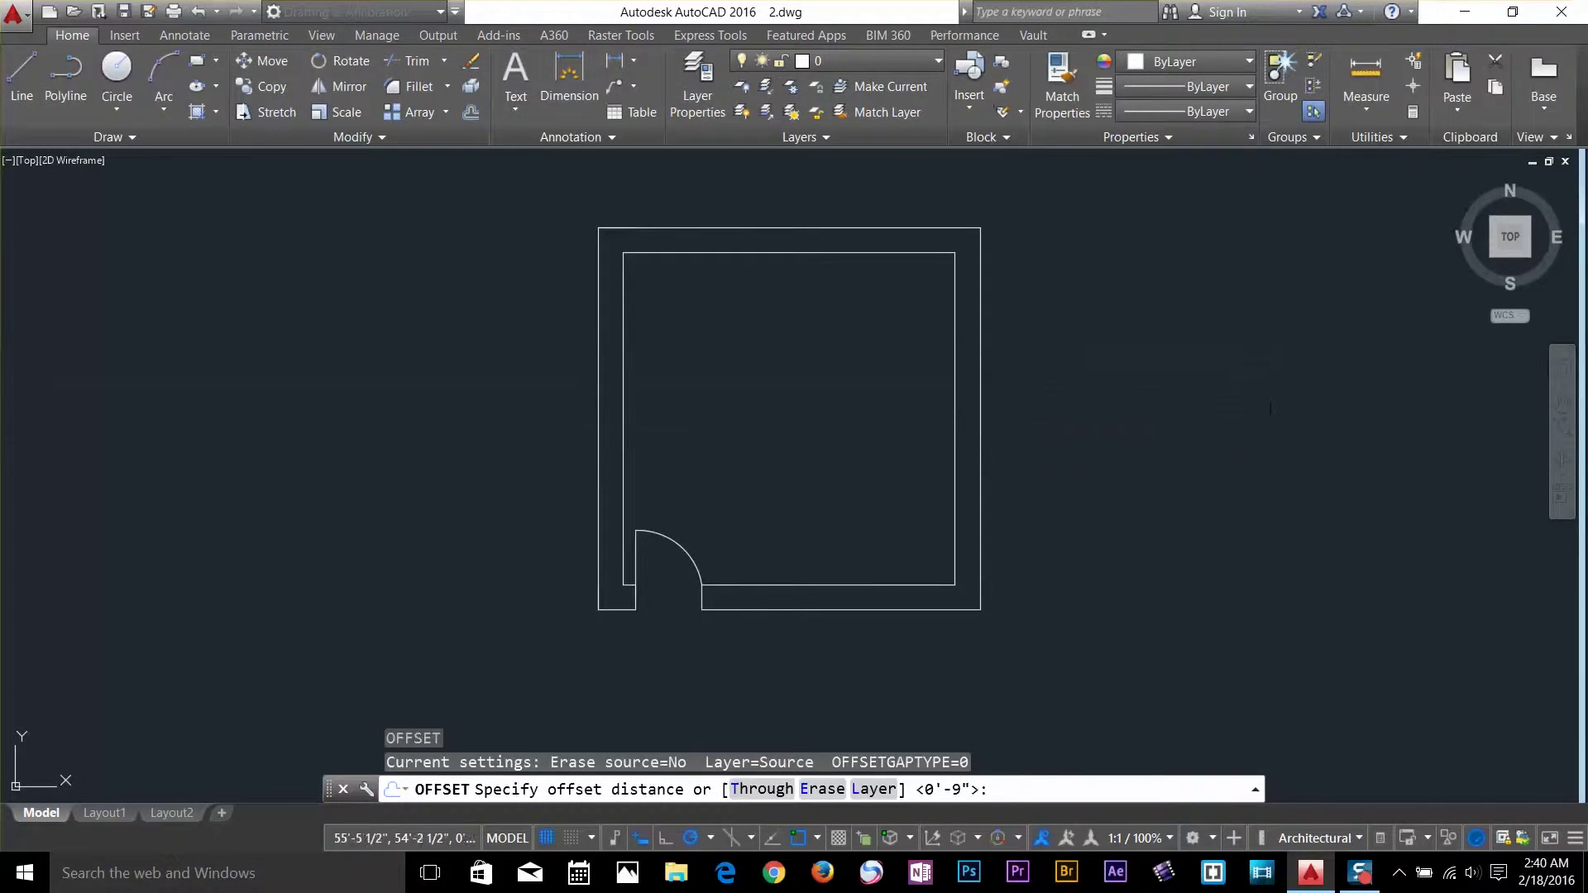
middle_click_drag(1269, 408, 1149, 409)
mouse_move(780, 454)
middle_mouse_down()
mouse_move(890, 437)
mouse_move(1034, 471)
middle_mouse_up()
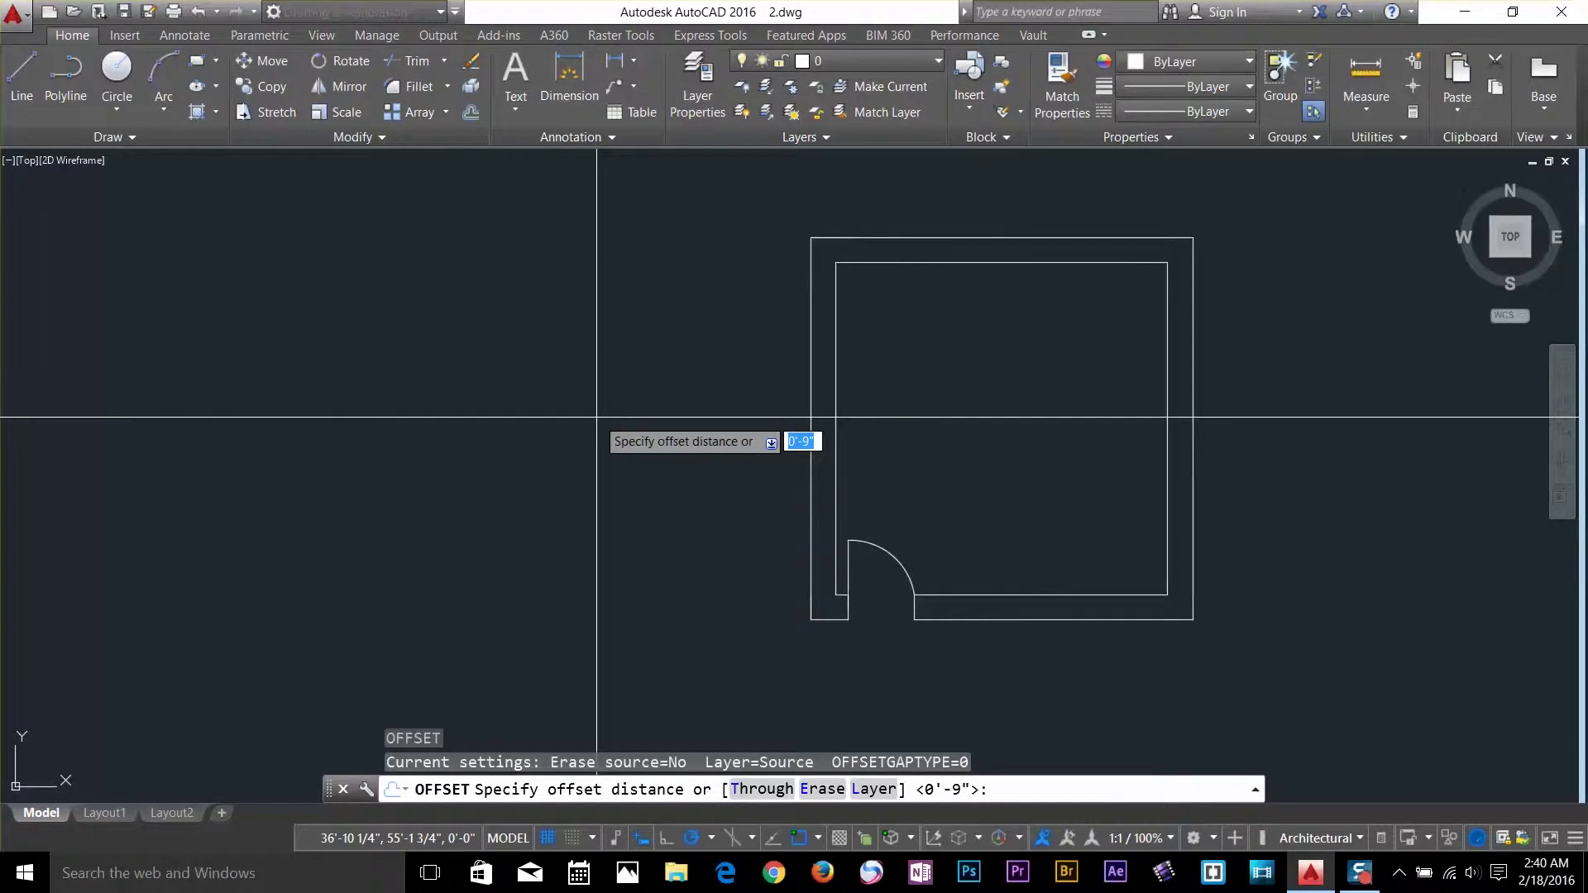
key("Escape")
key("Escape")
key("Escape")
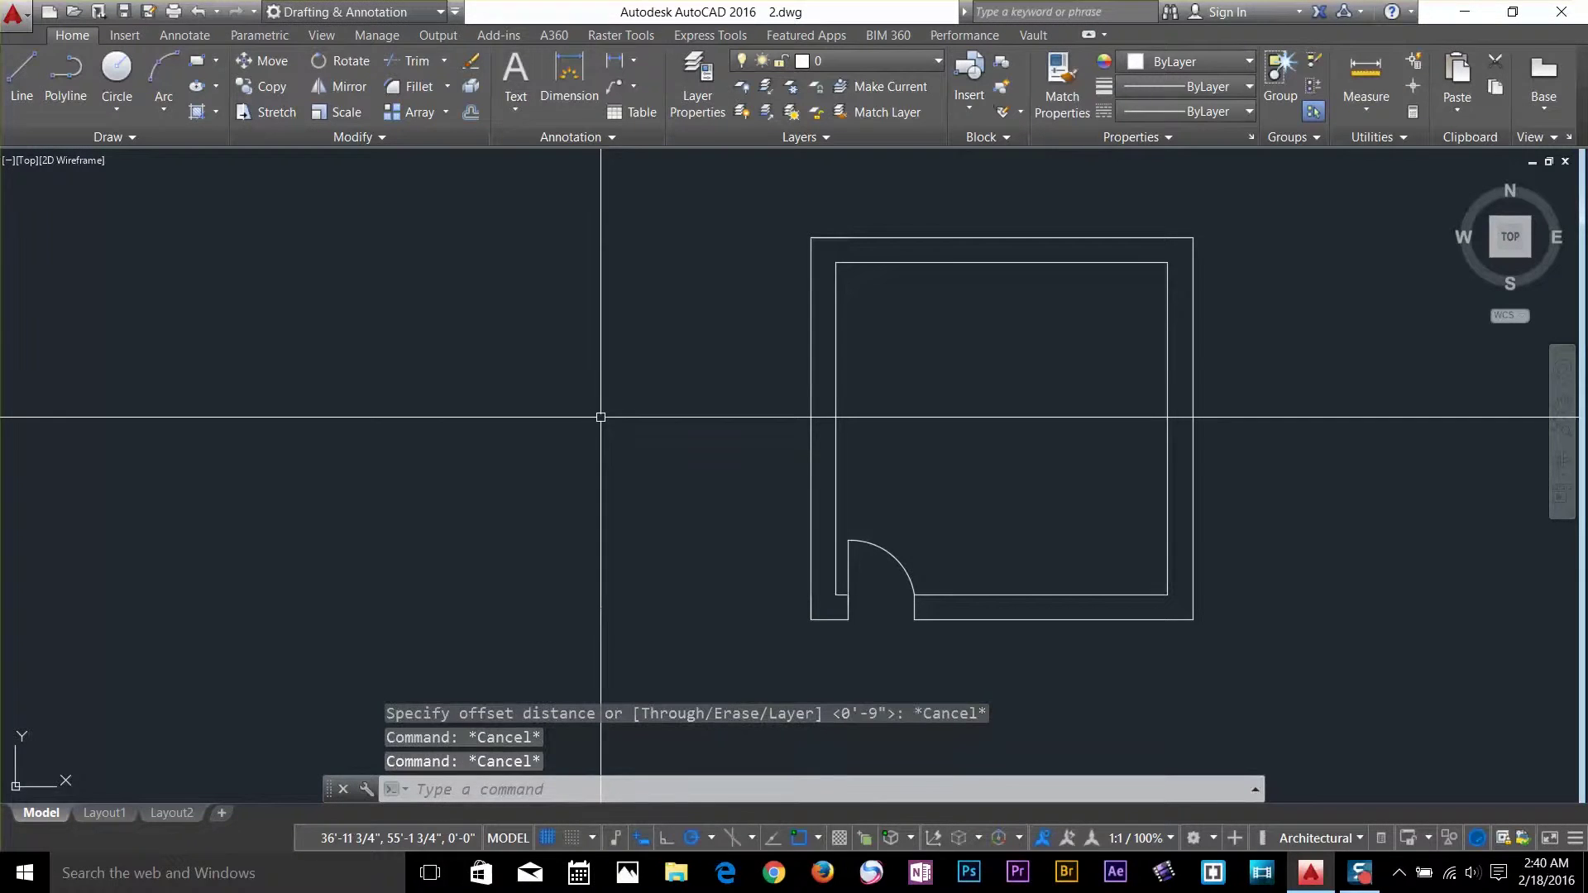
Delete the left outer wall line and the short wall stub left of the door.
left_click(811, 422)
key("Delete")
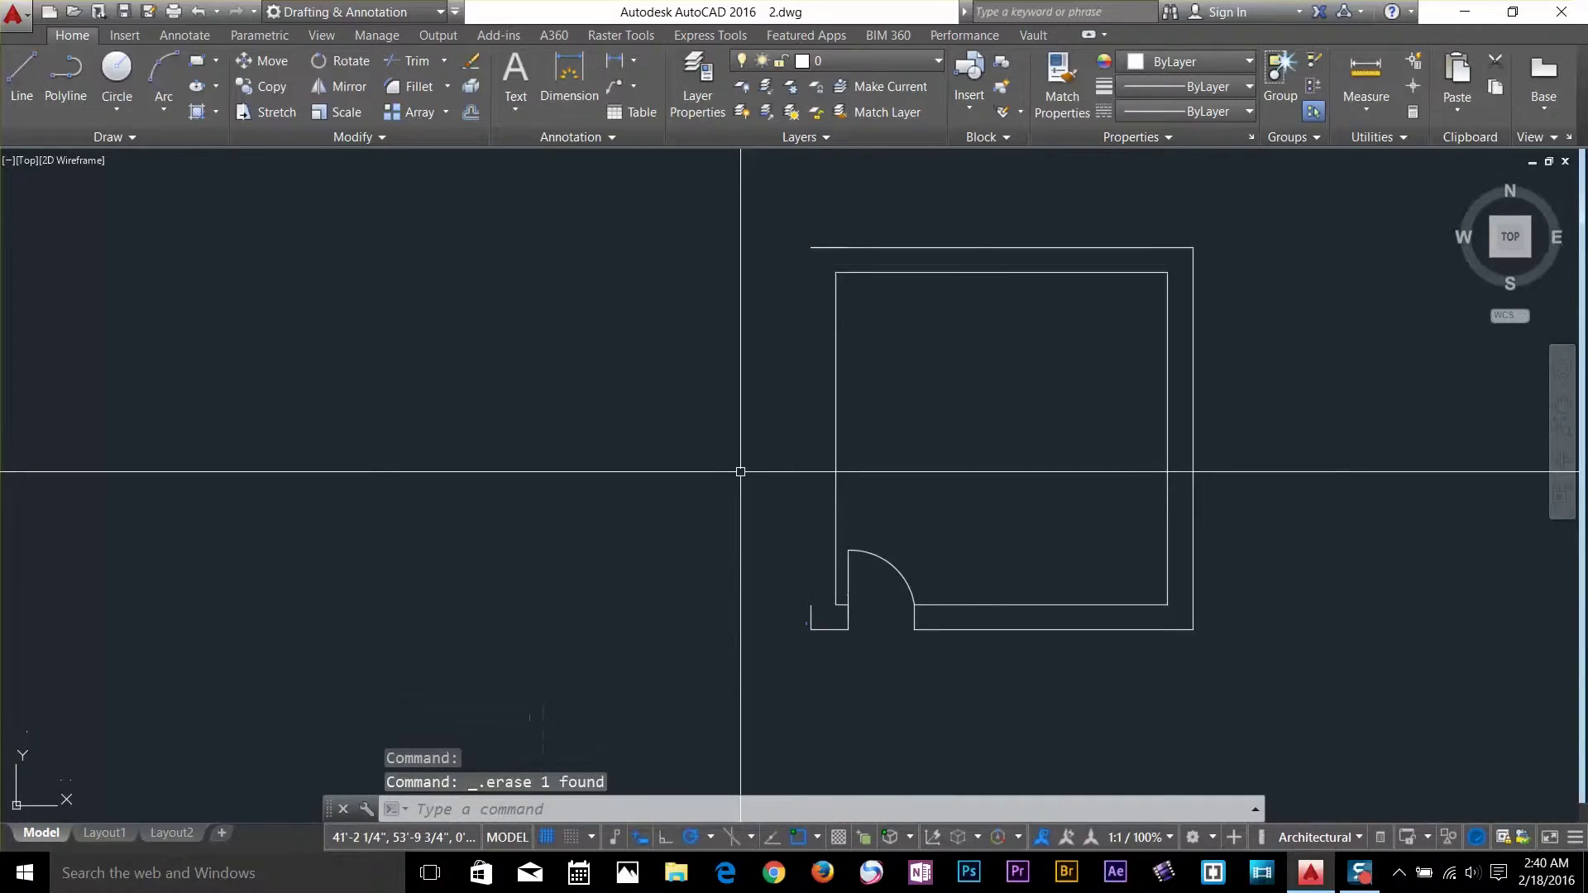
left_click(811, 606)
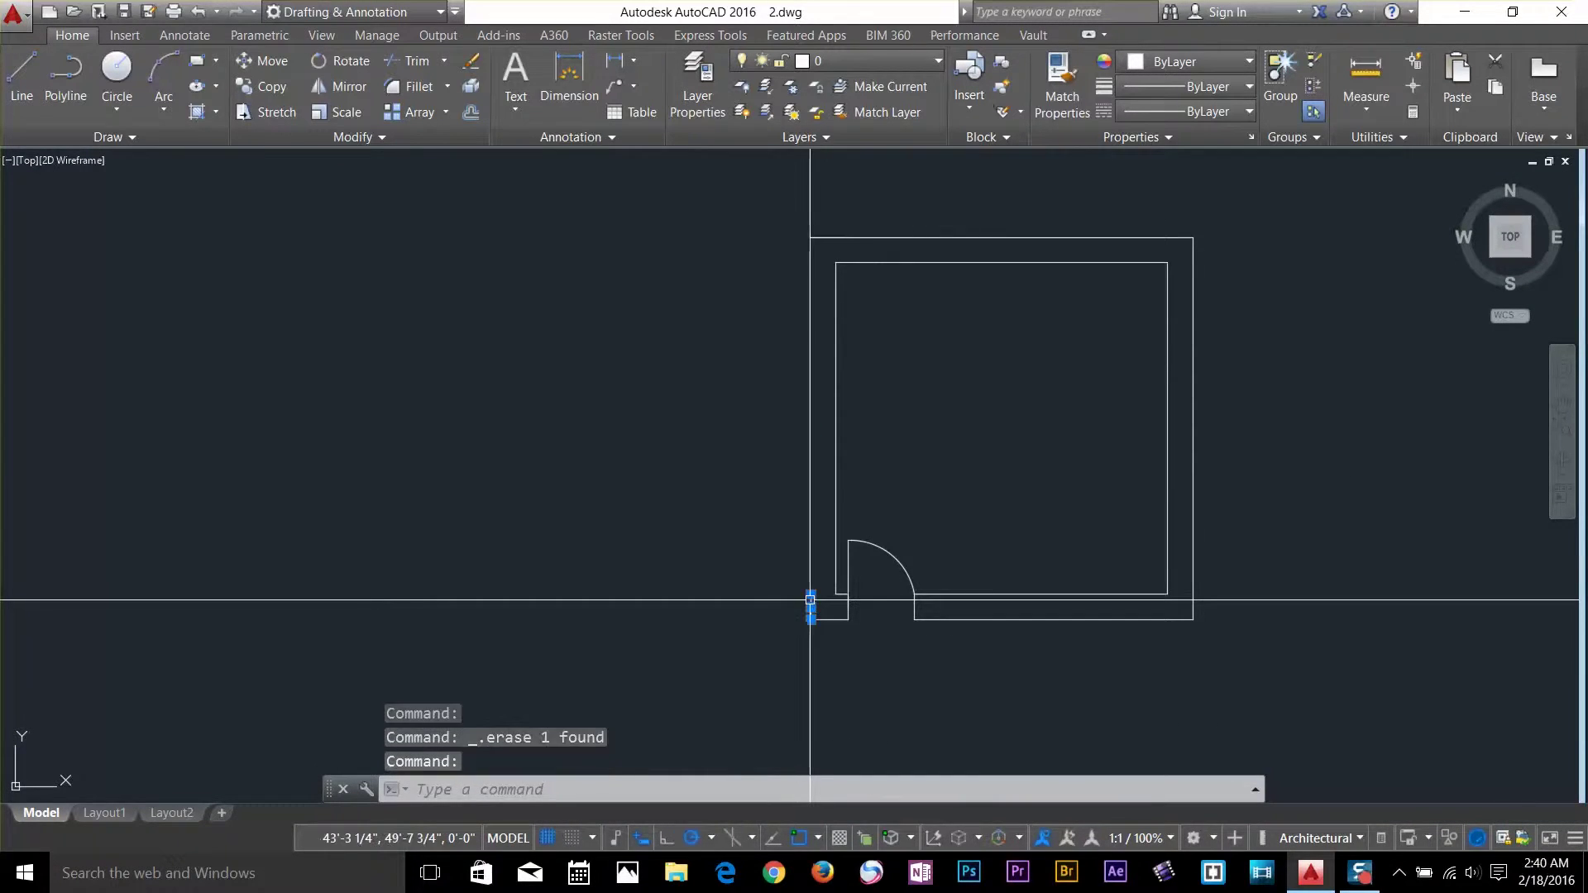
key("Delete")
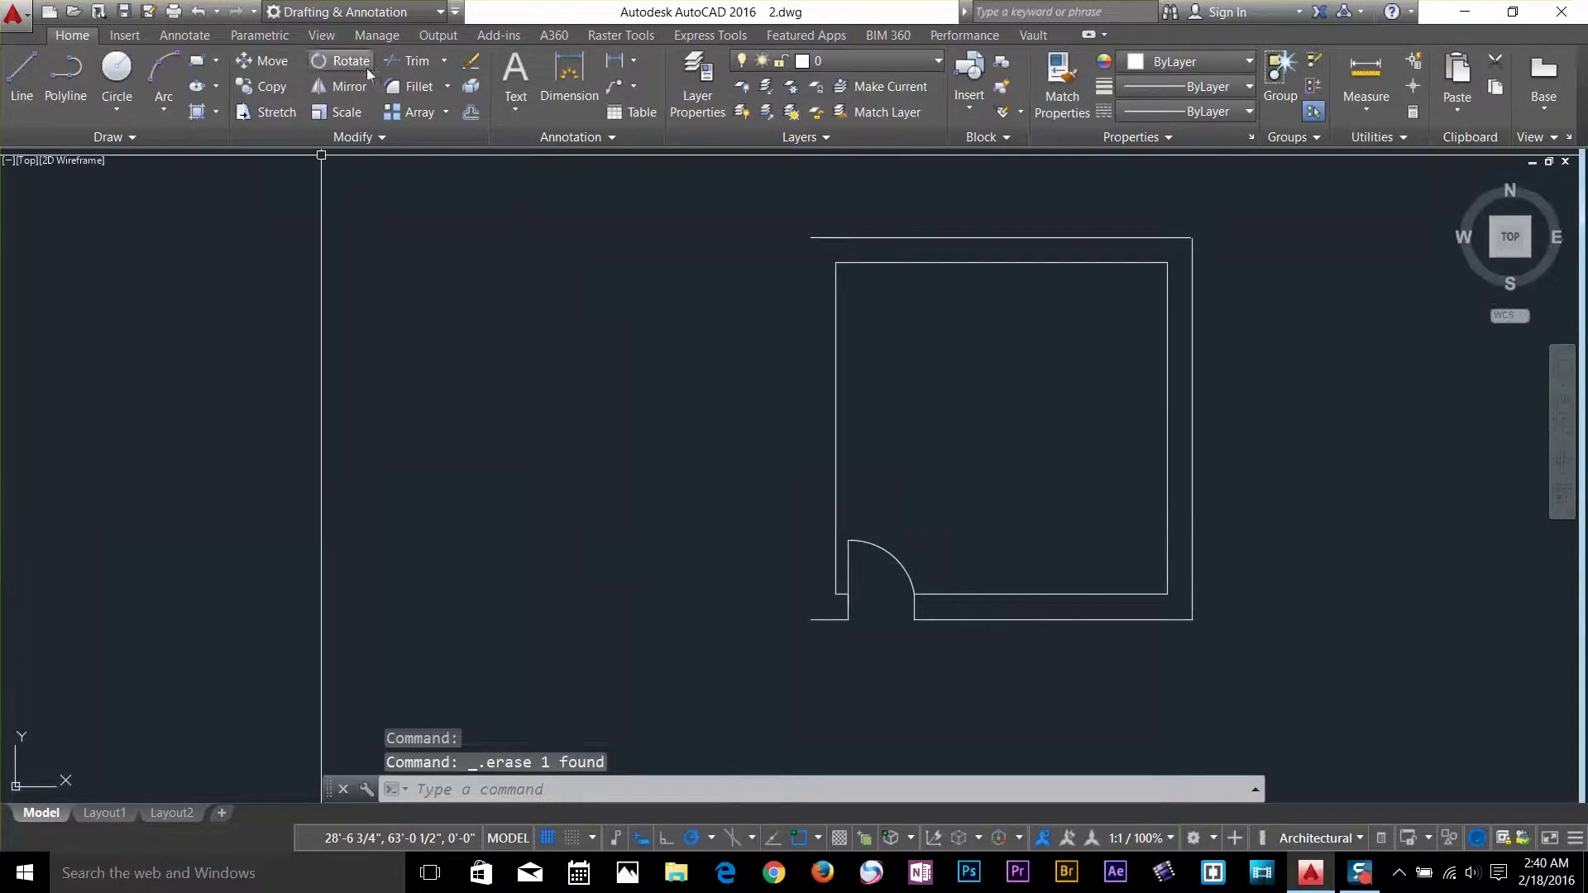
Offset the inner left wall 9" outward to rebuild the left outer wall.
left_click(476, 115)
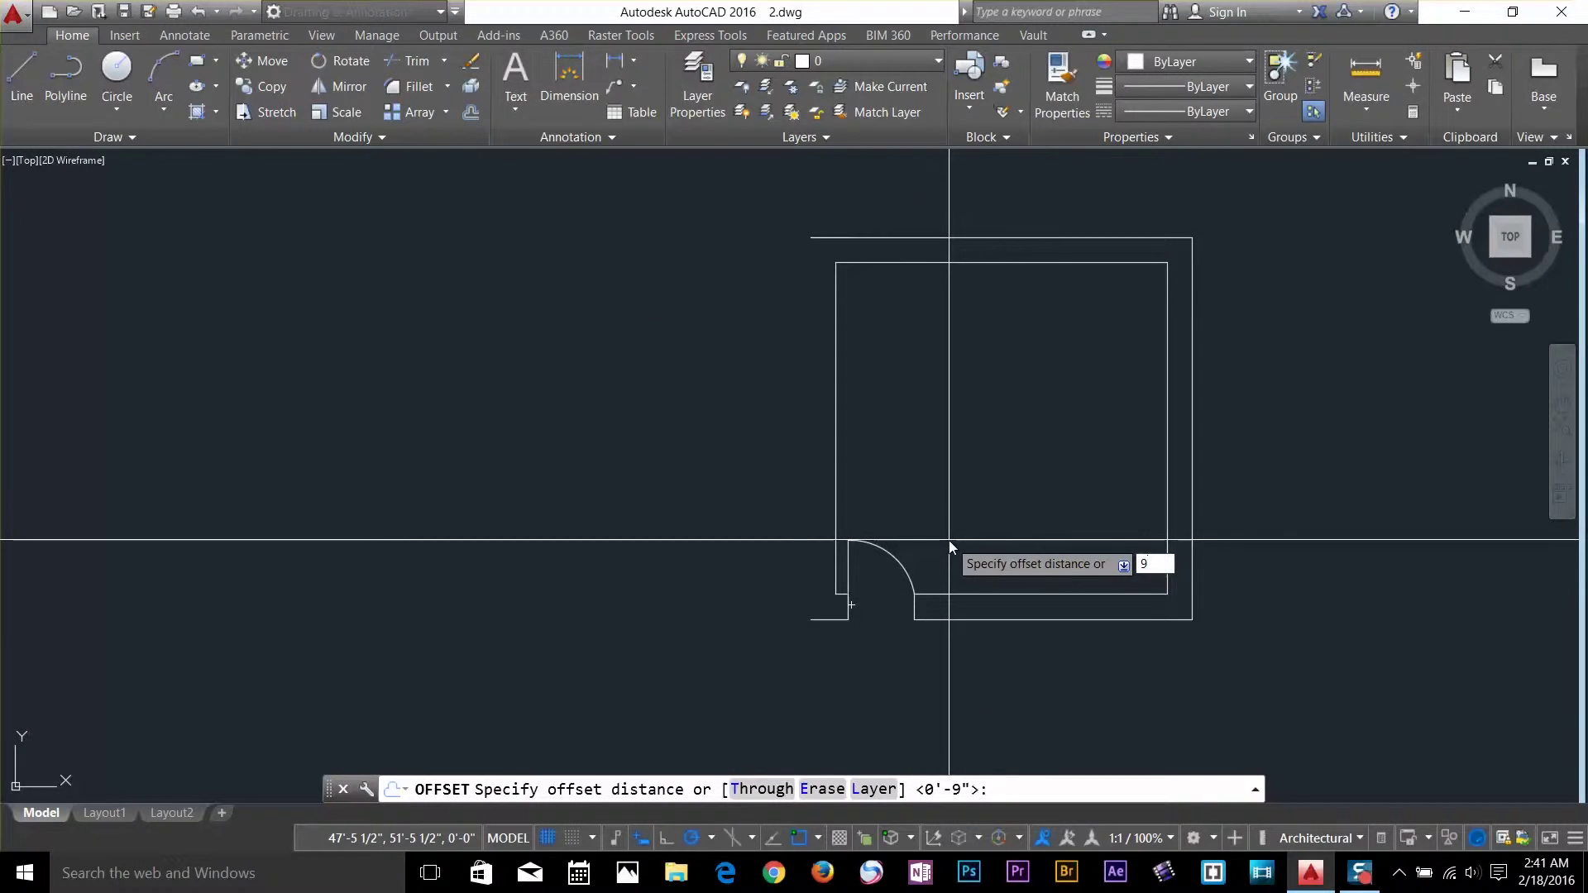
type("9")
key("Return")
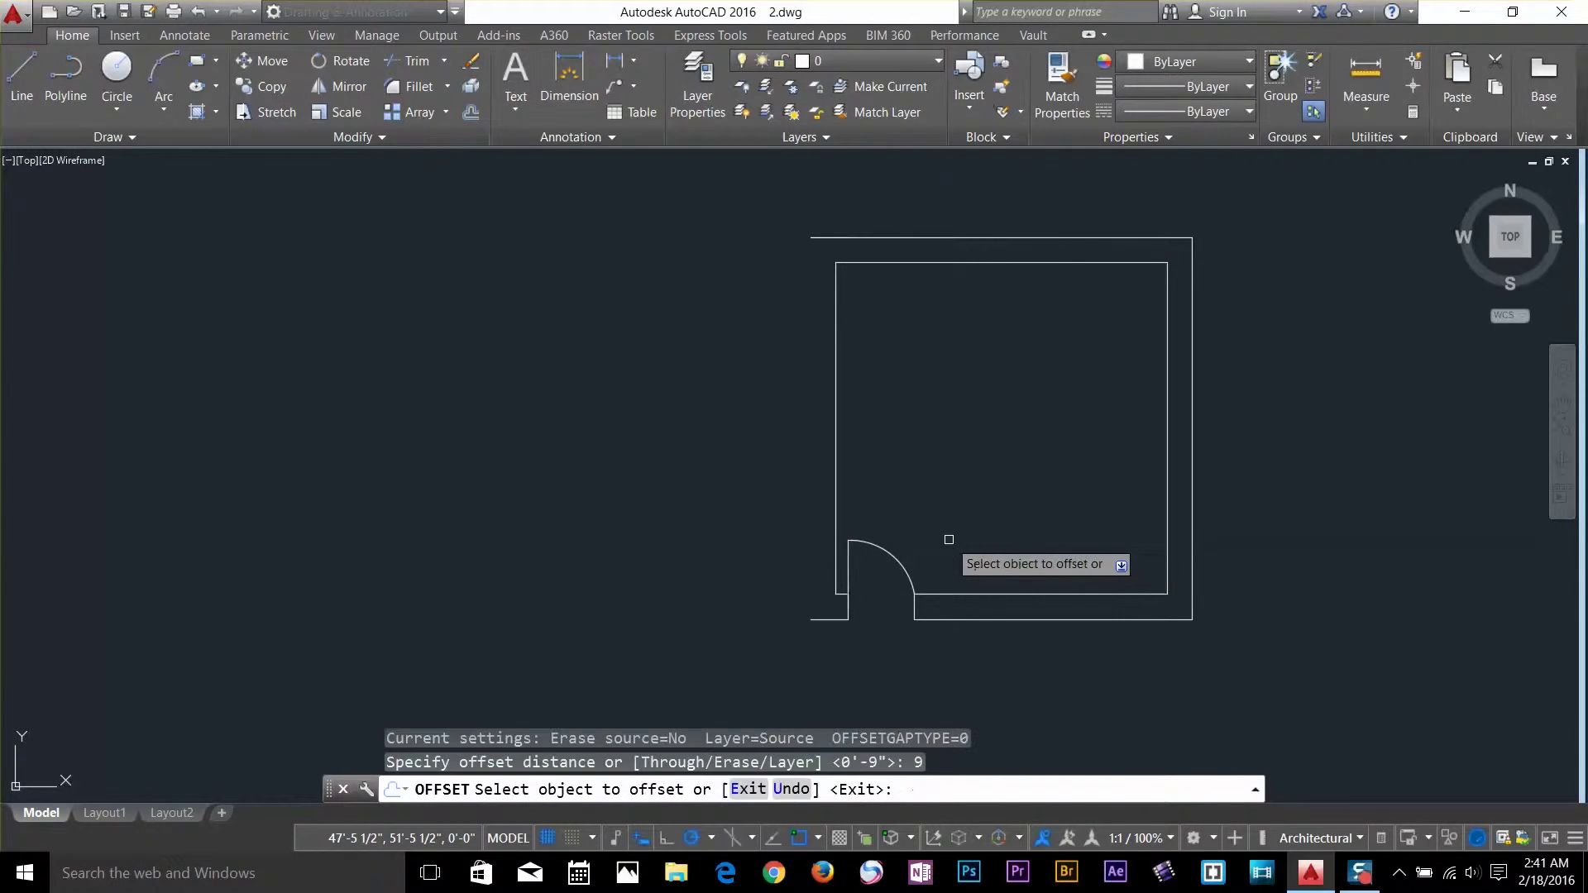
left_click(834, 350)
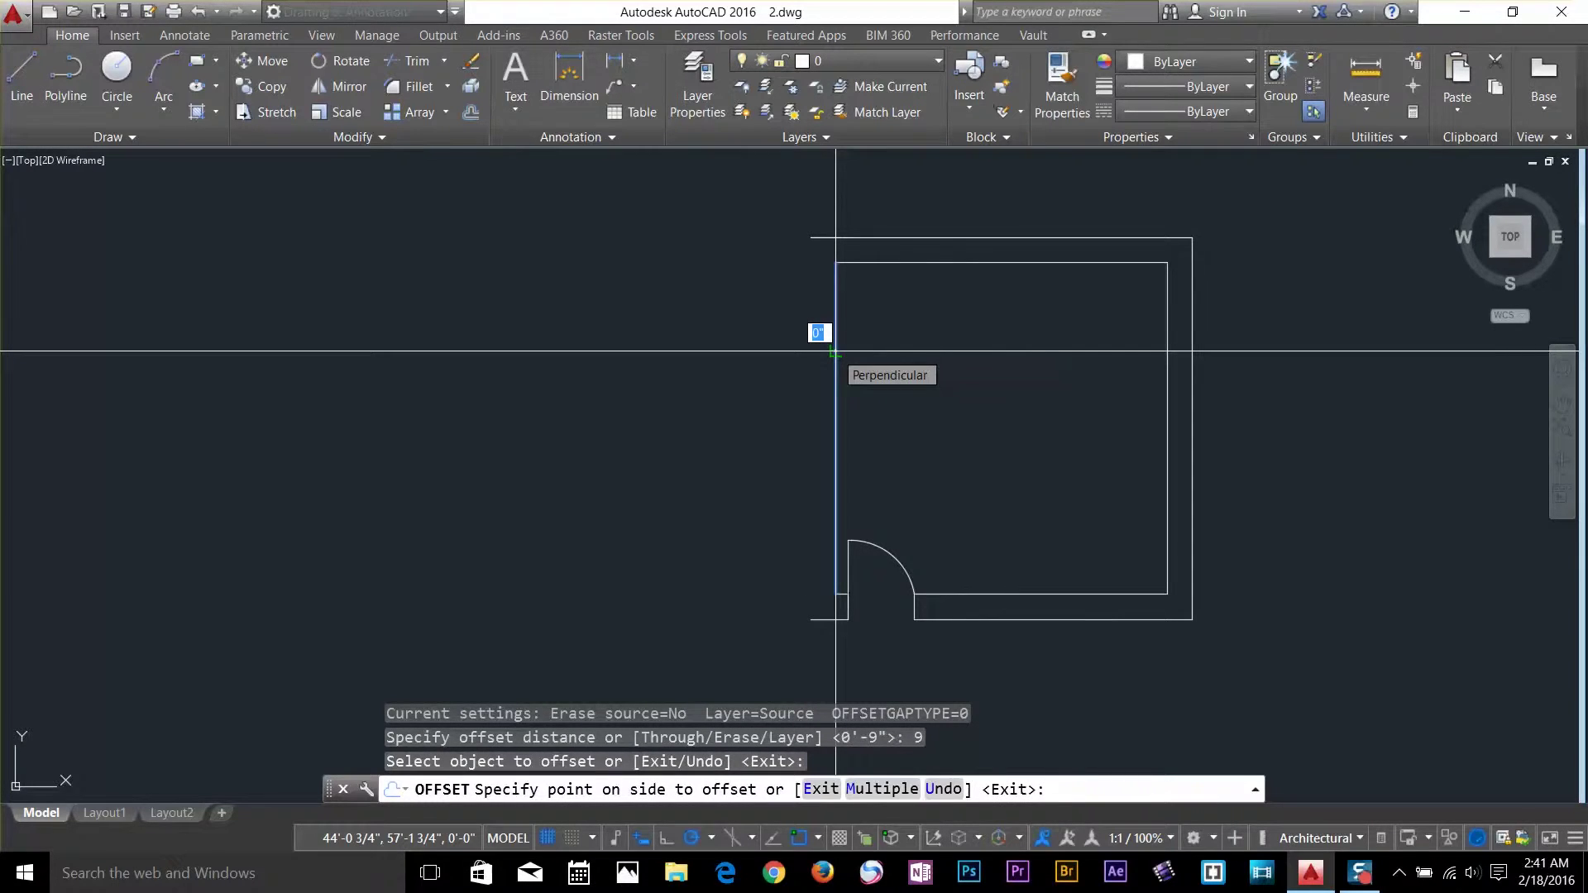
key("Return")
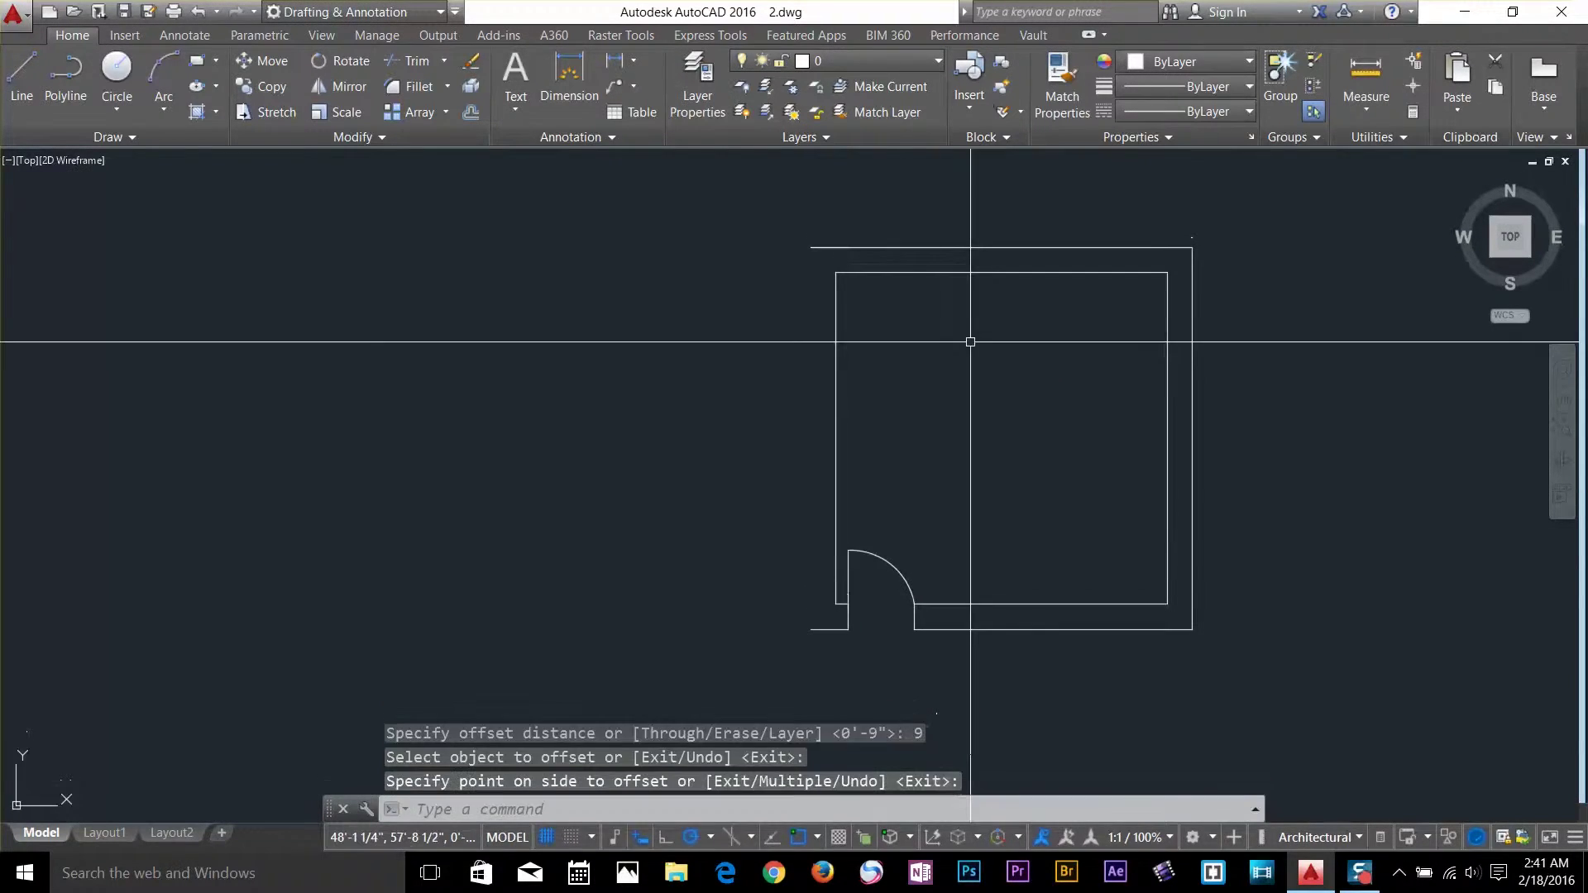
key("Return")
key("Return")
left_click(836, 363)
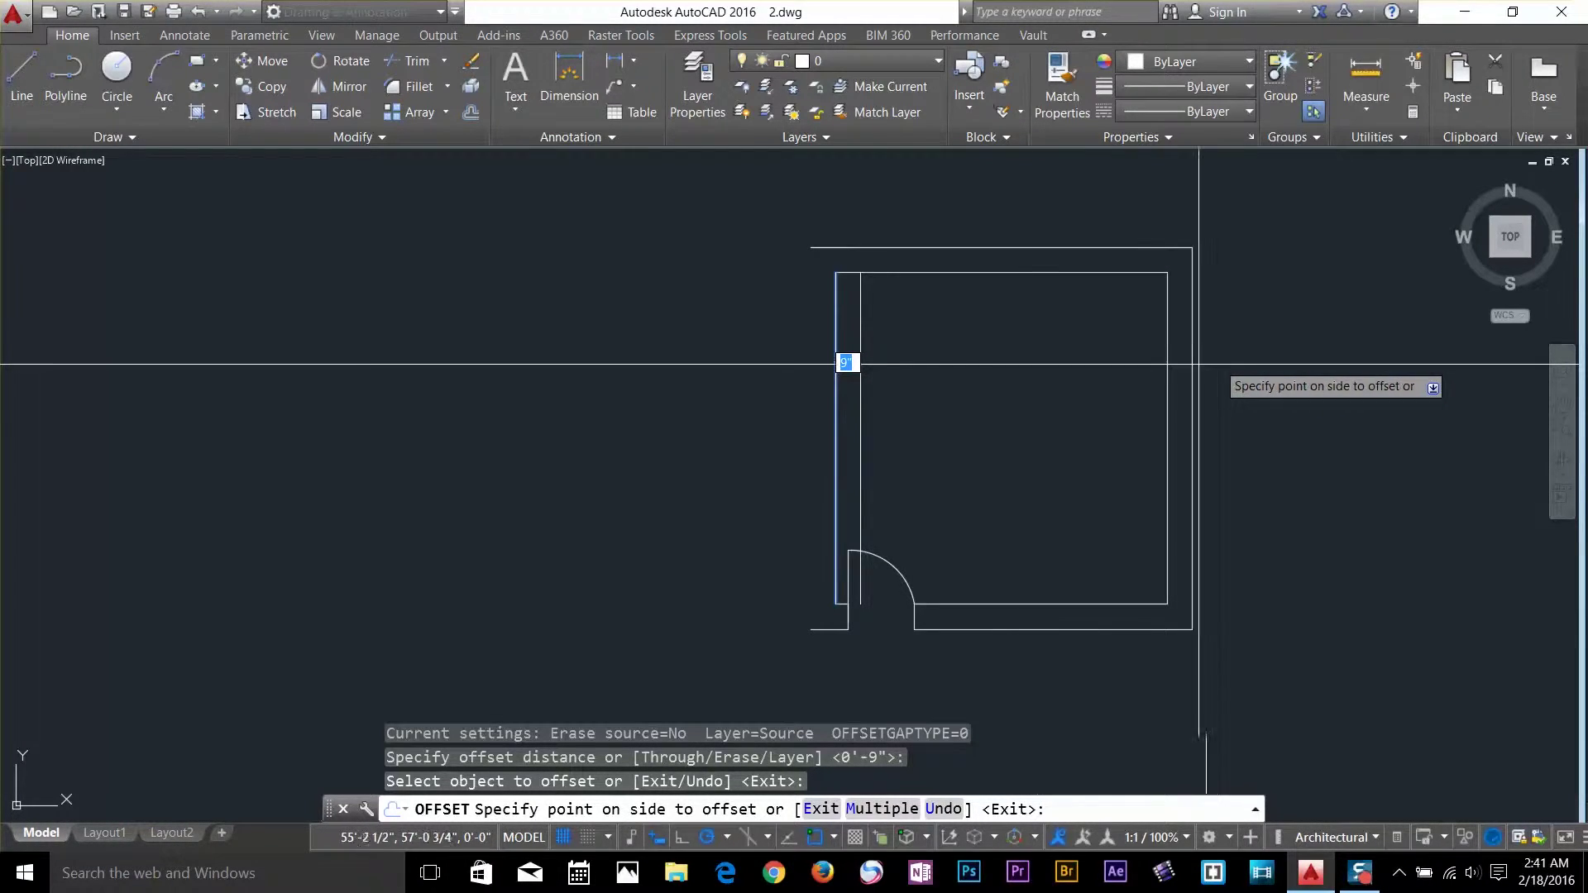
left_click(482, 370)
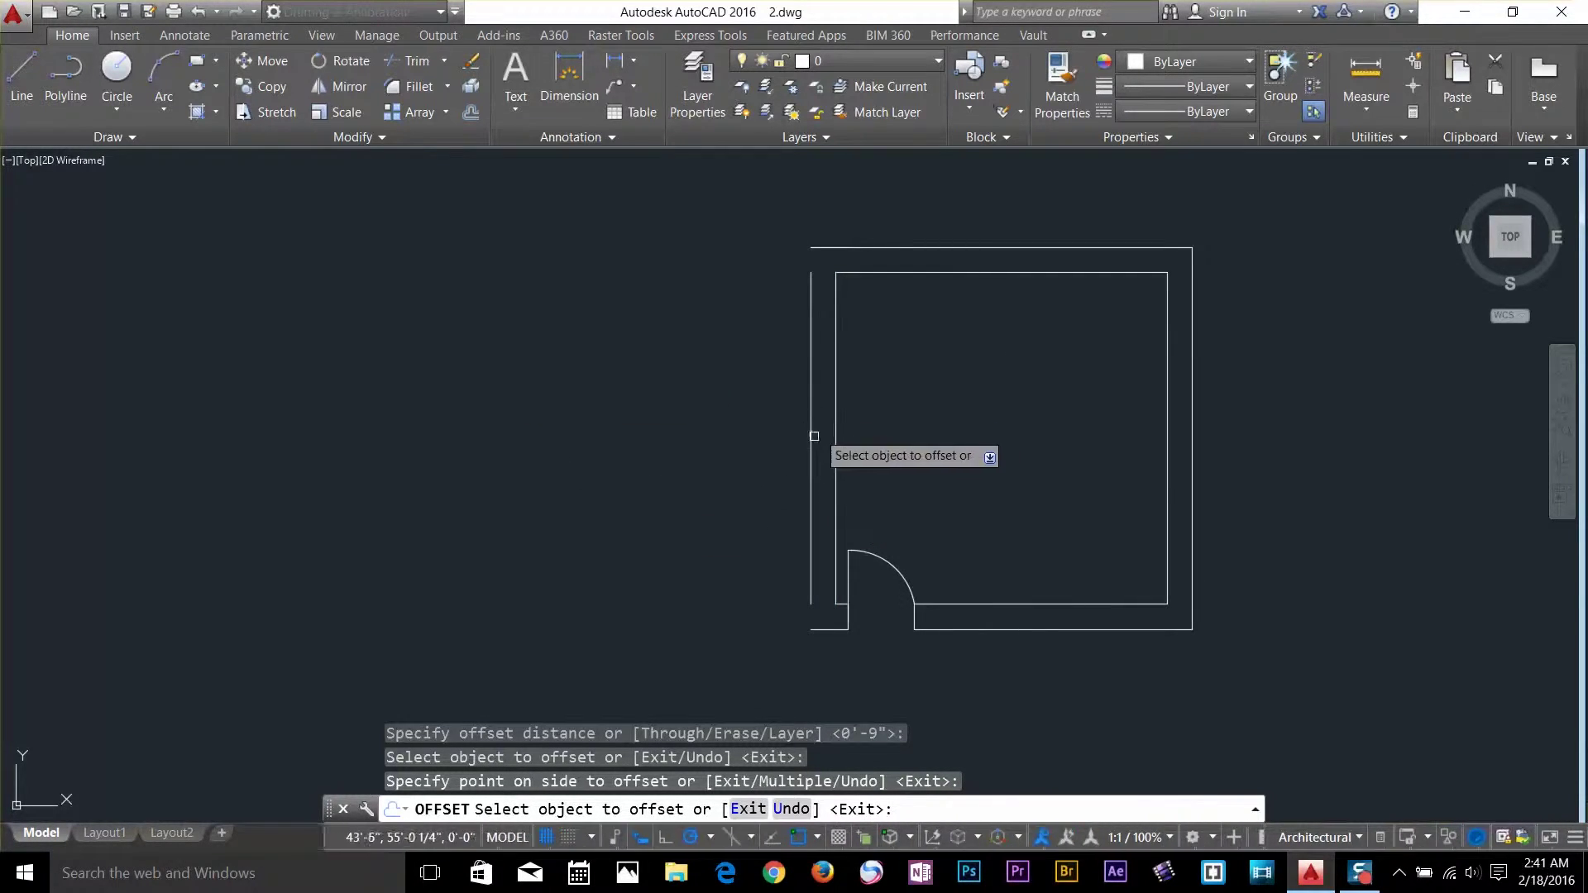
Offset the outer top, right and left walls 9" outward as new parallel lines.
mouse_move(879, 414)
middle_mouse_down()
mouse_move(777, 482)
mouse_move(709, 419)
middle_mouse_up()
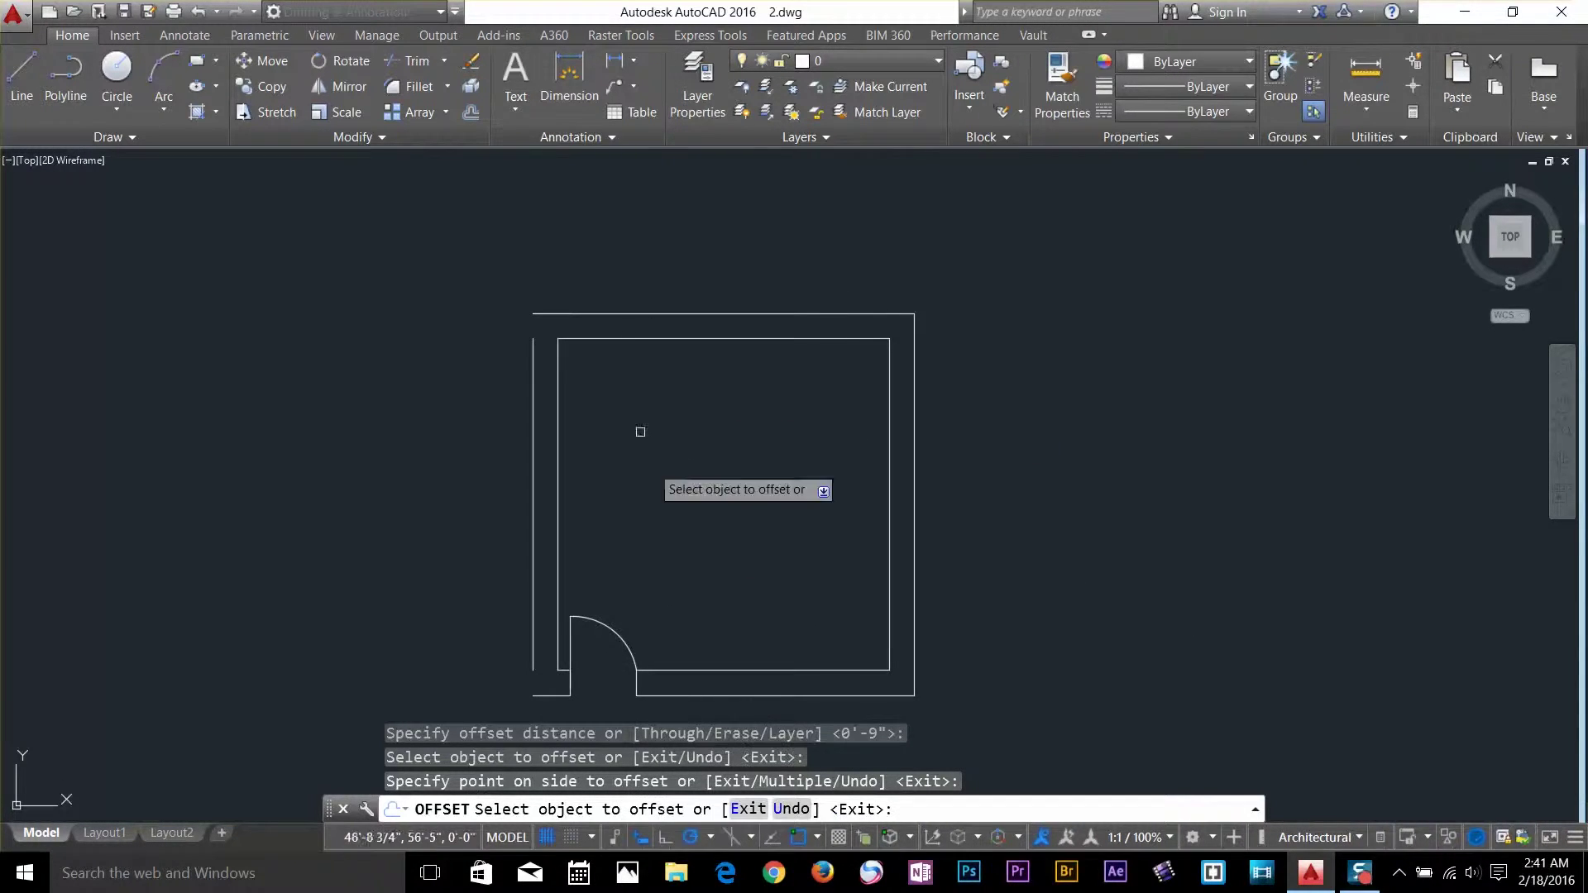
left_click(664, 315)
left_click(720, 248)
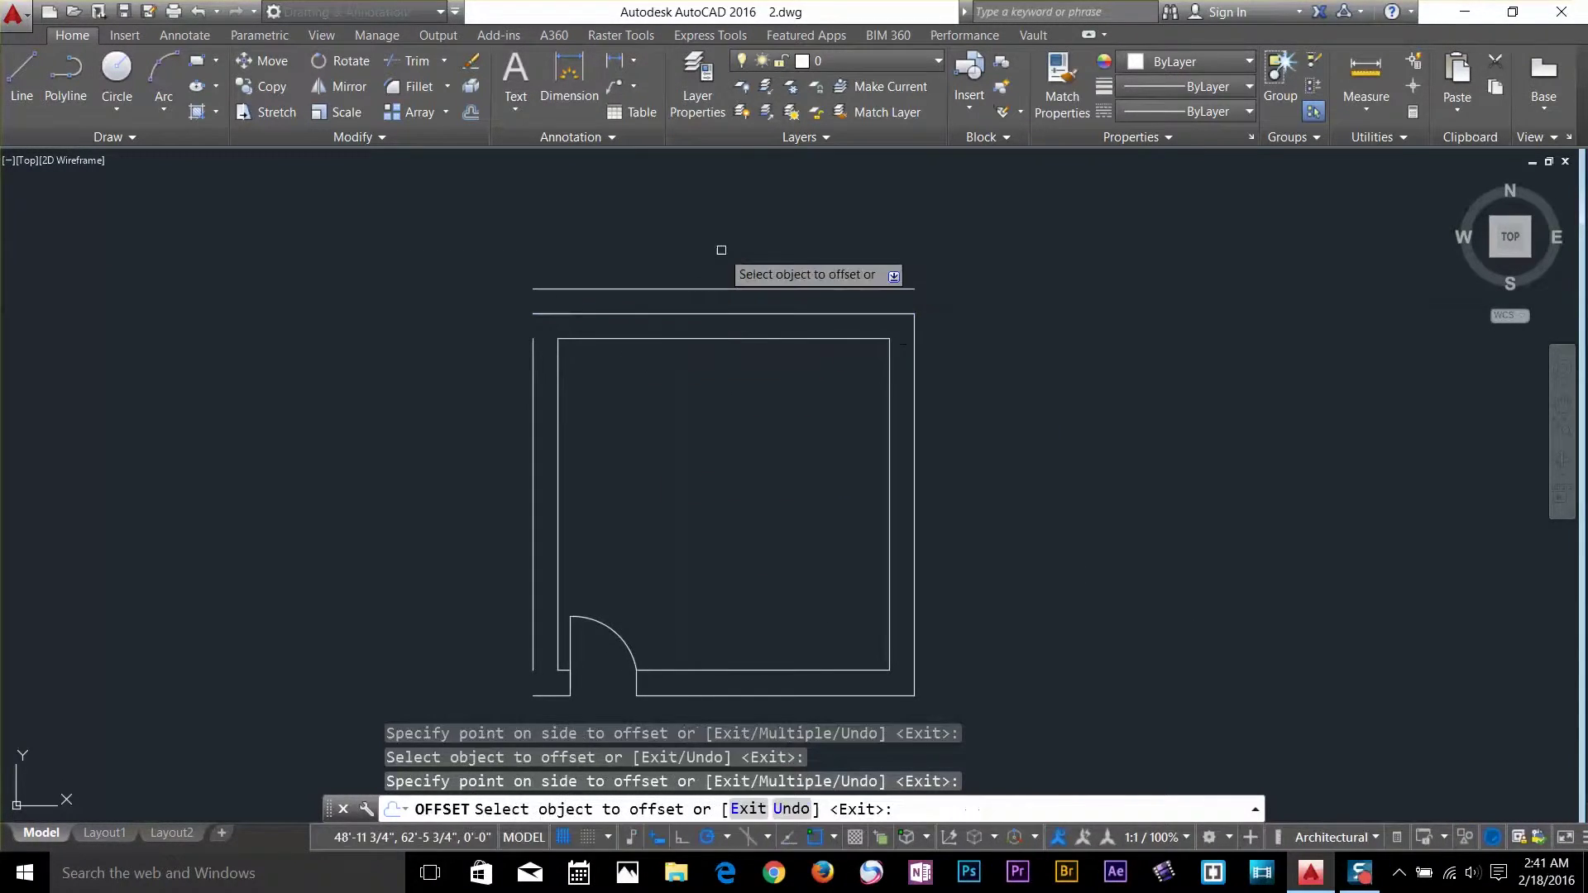
left_click(915, 373)
left_click(1247, 358)
left_click(533, 424)
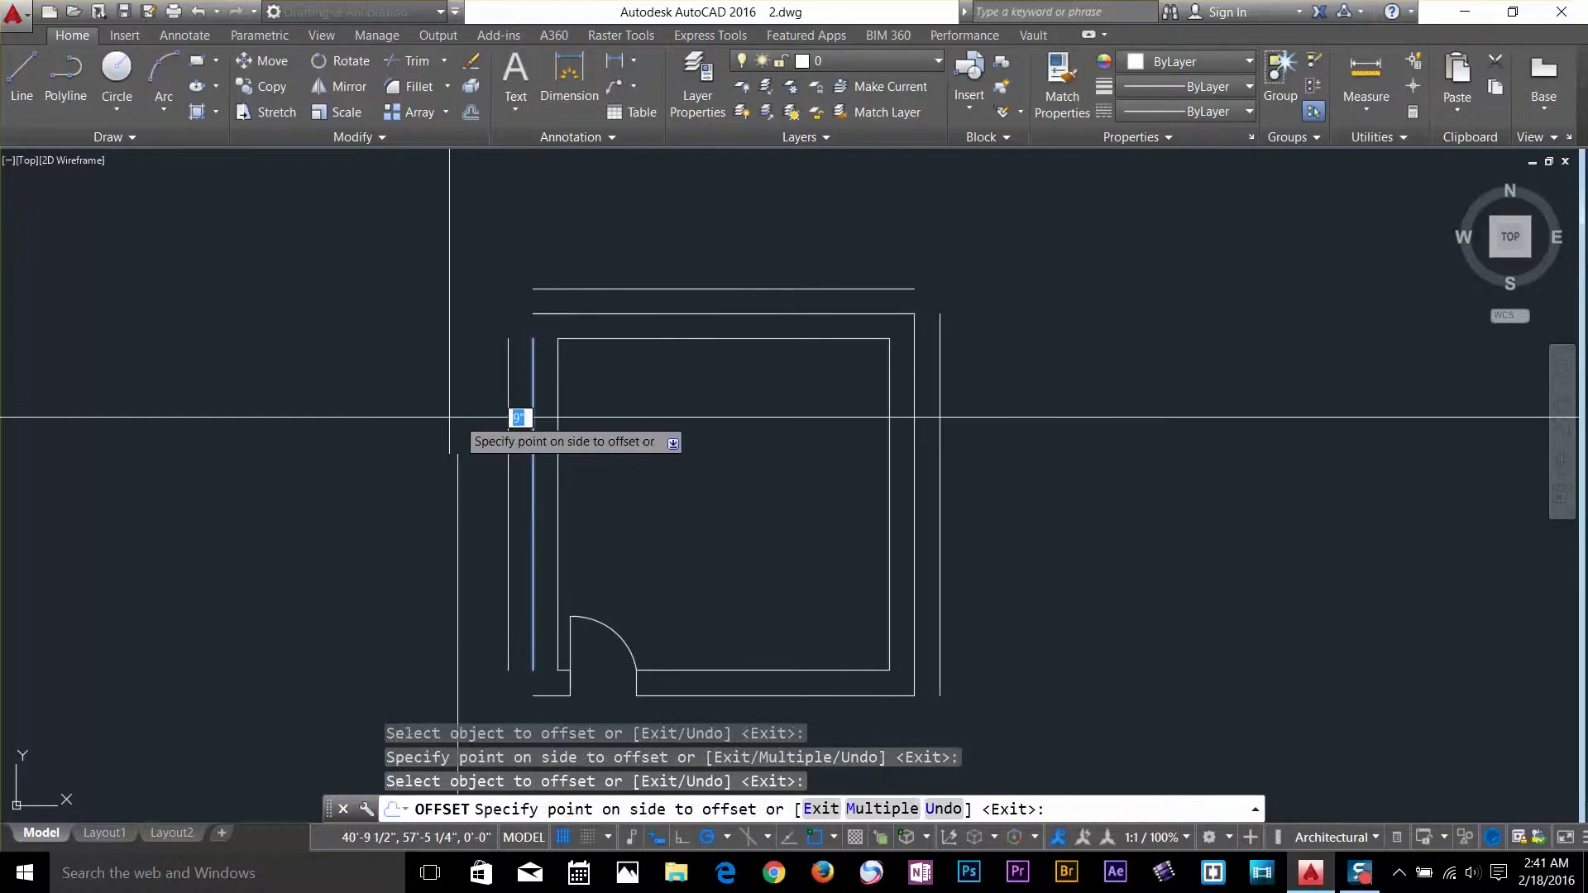
left_click(375, 421)
key("Return")
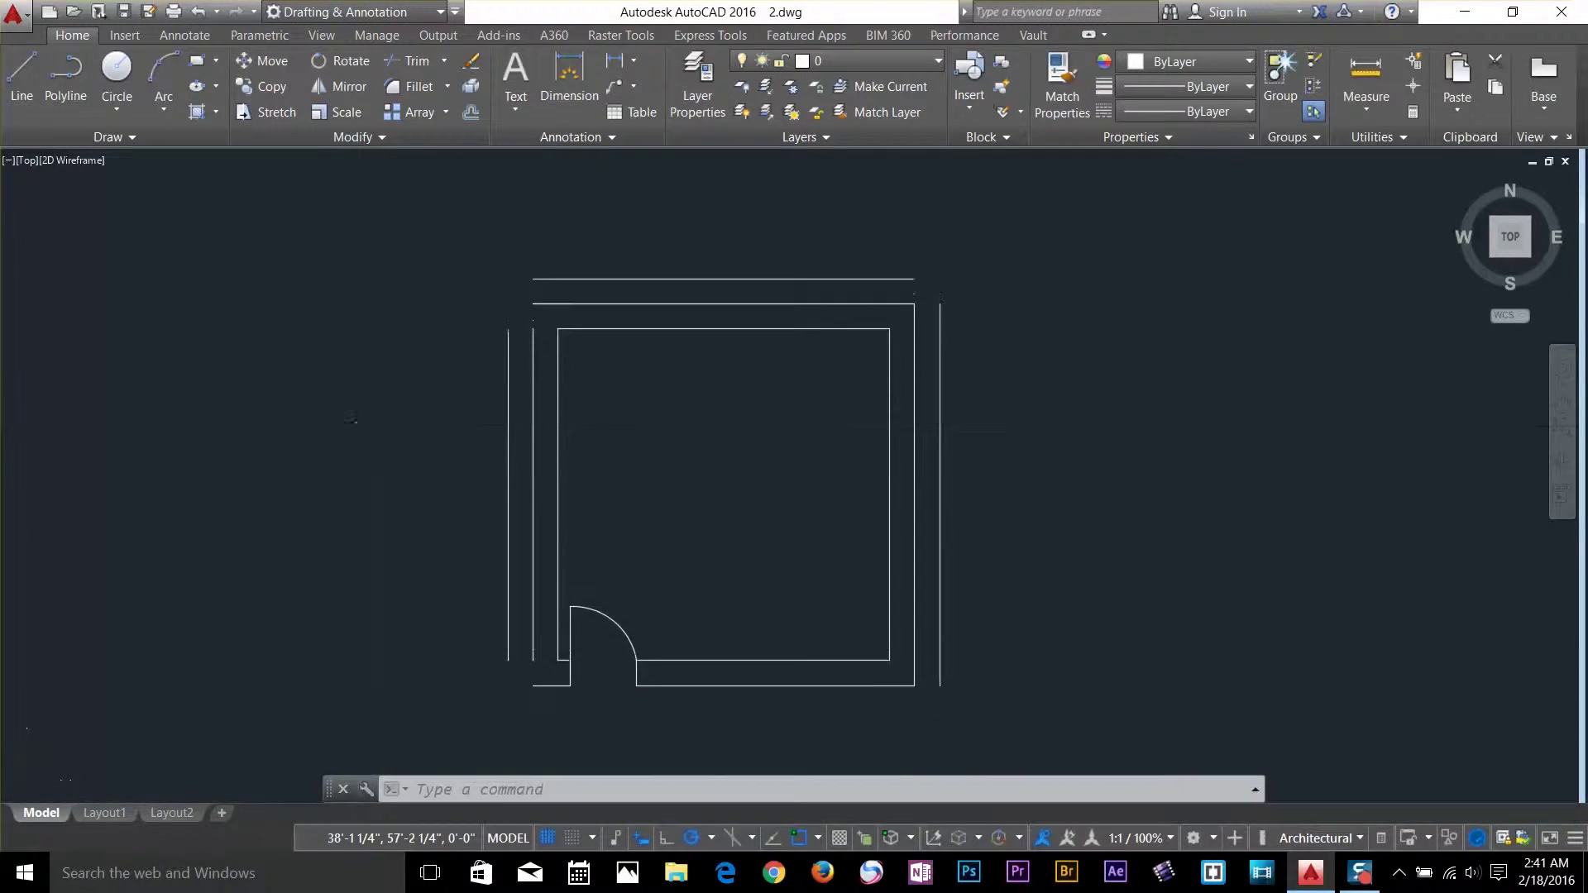
Undo the last wall offsets with U and pan the room back to centre.
type("u")
key("Return")
middle_click_drag(695, 405, 791, 369)
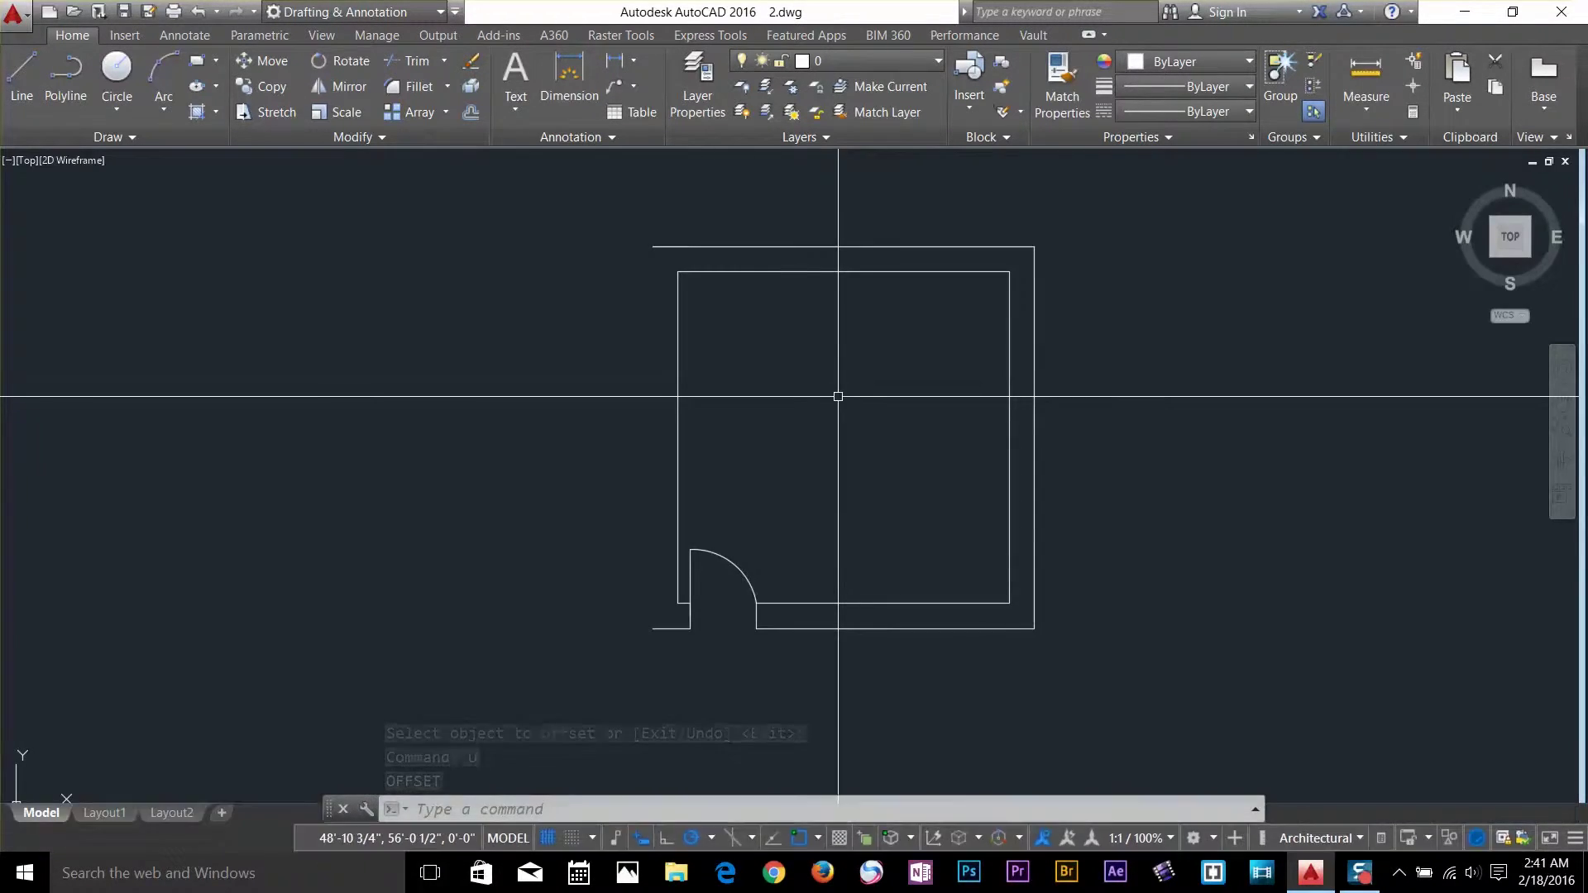
middle_click_drag(883, 383, 759, 427)
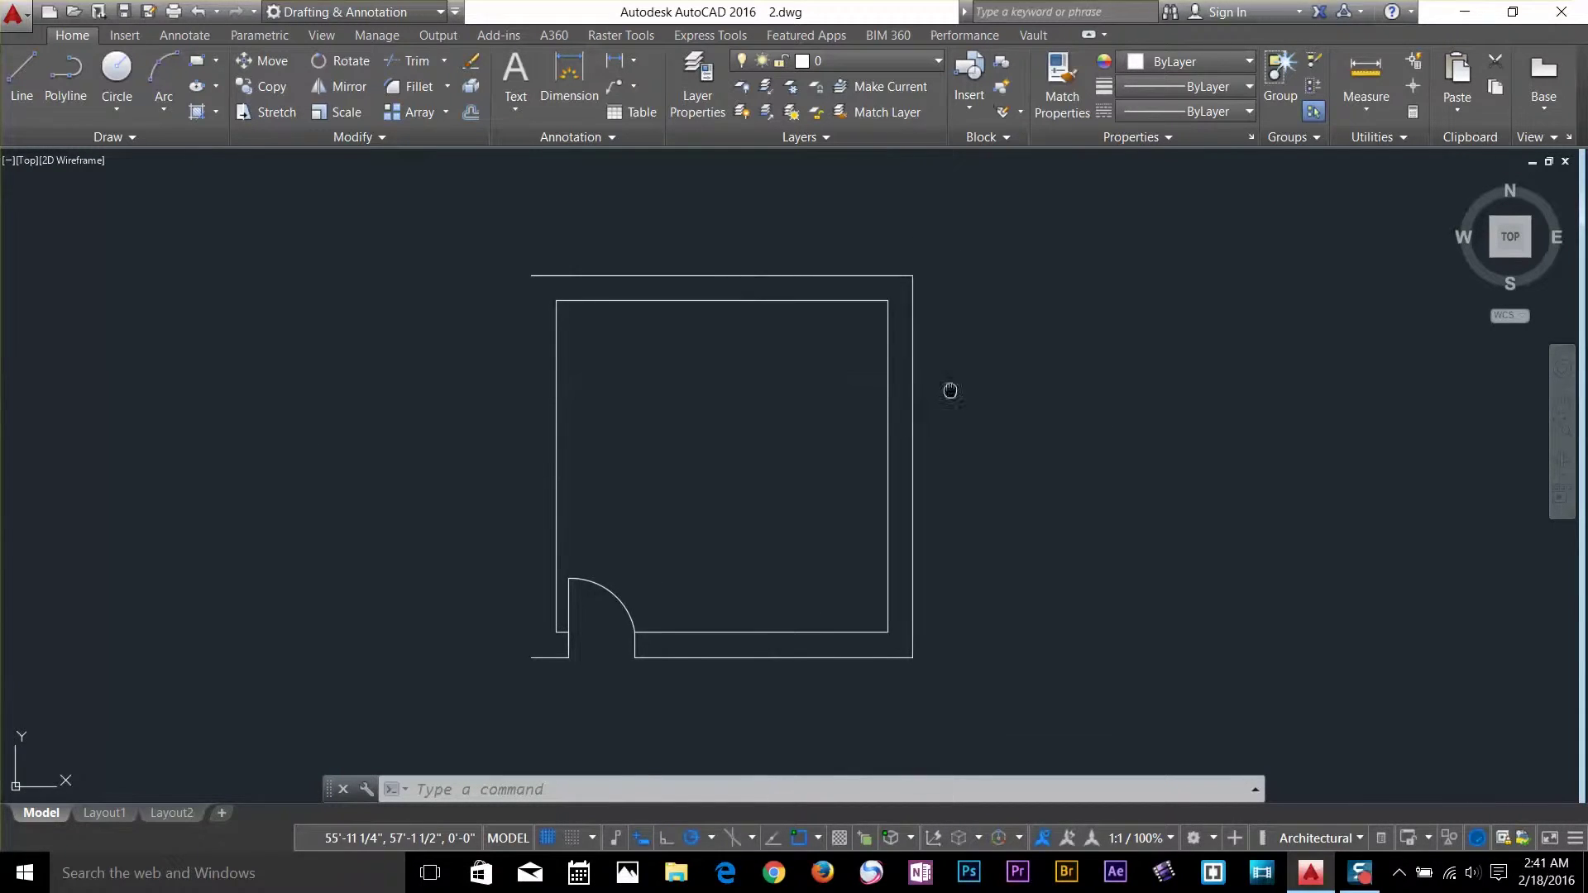
mouse_move(950, 389)
middle_mouse_down()
mouse_move(642, 446)
mouse_move(600, 438)
middle_mouse_up()
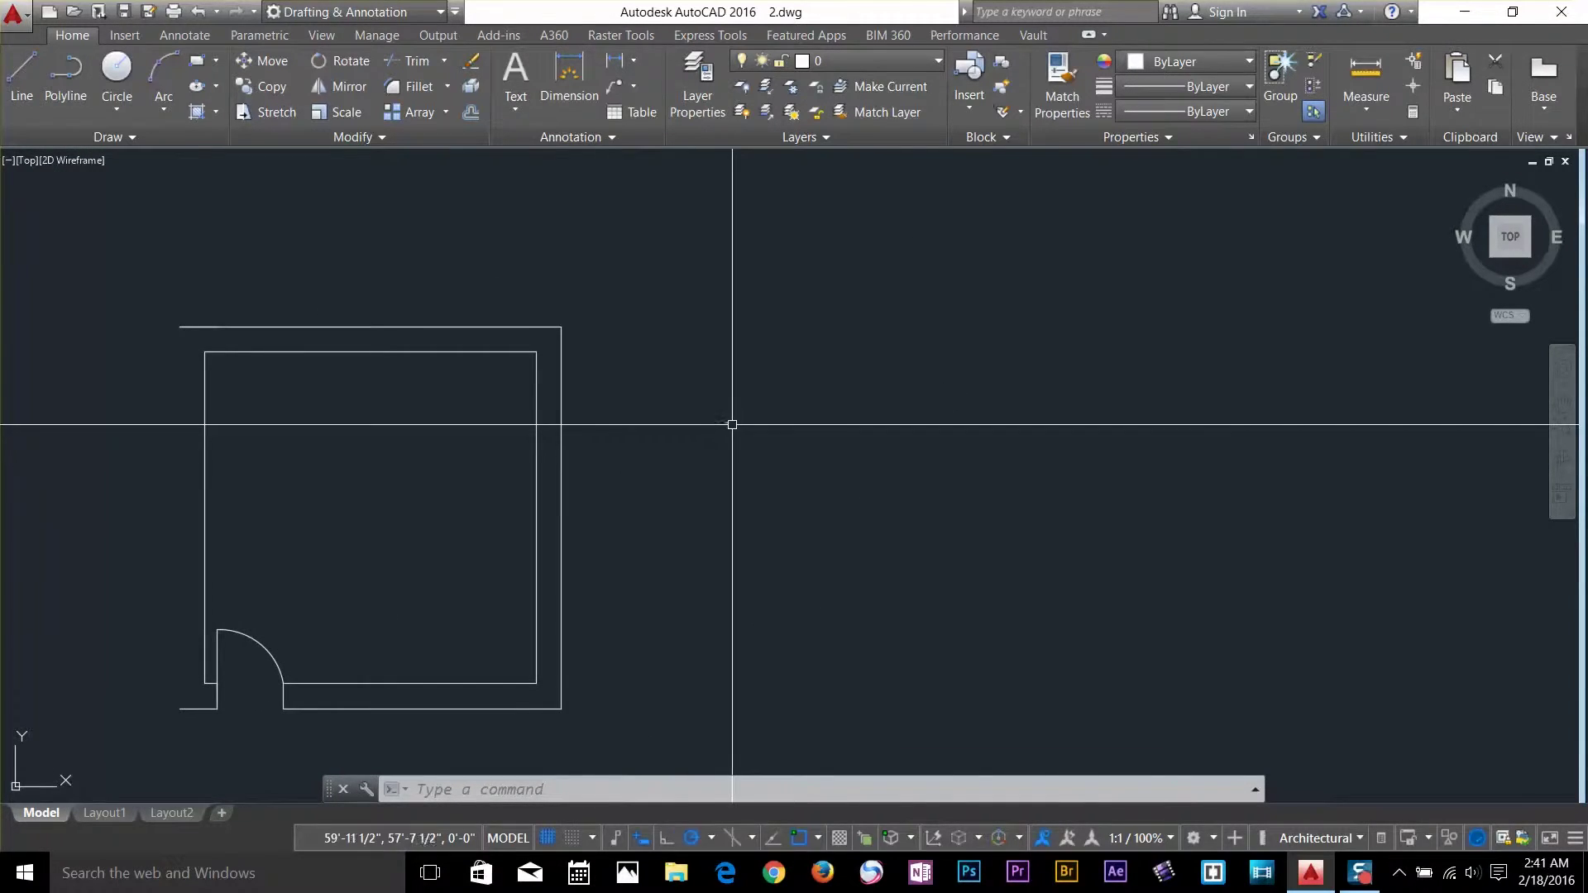
mouse_move(508, 381)
middle_mouse_down()
mouse_move(769, 383)
mouse_move(786, 365)
middle_mouse_up()
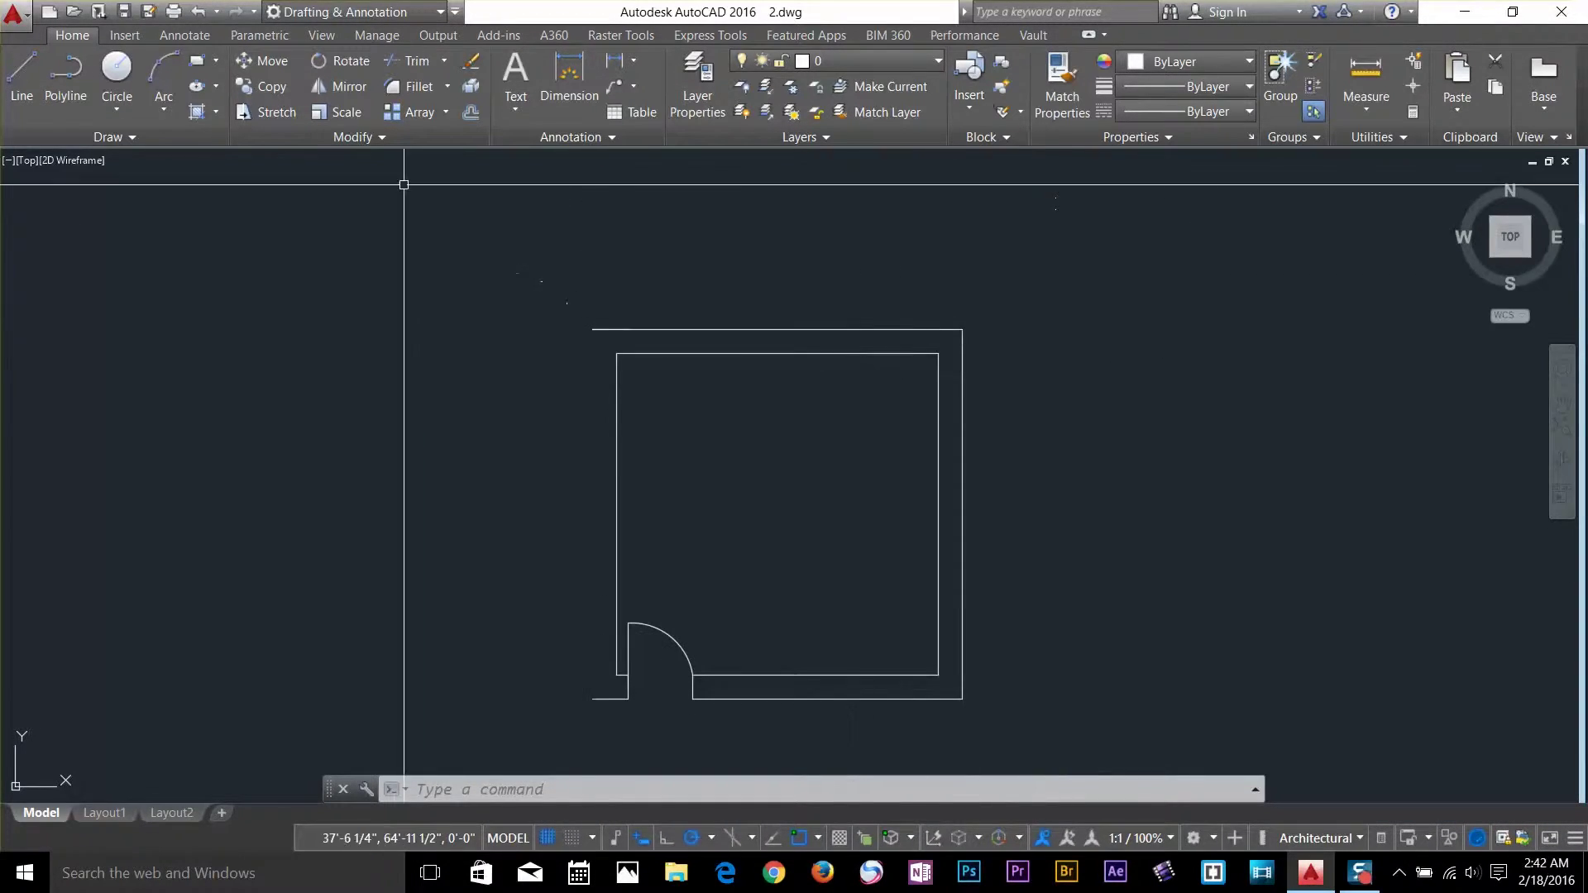
left_click(471, 114)
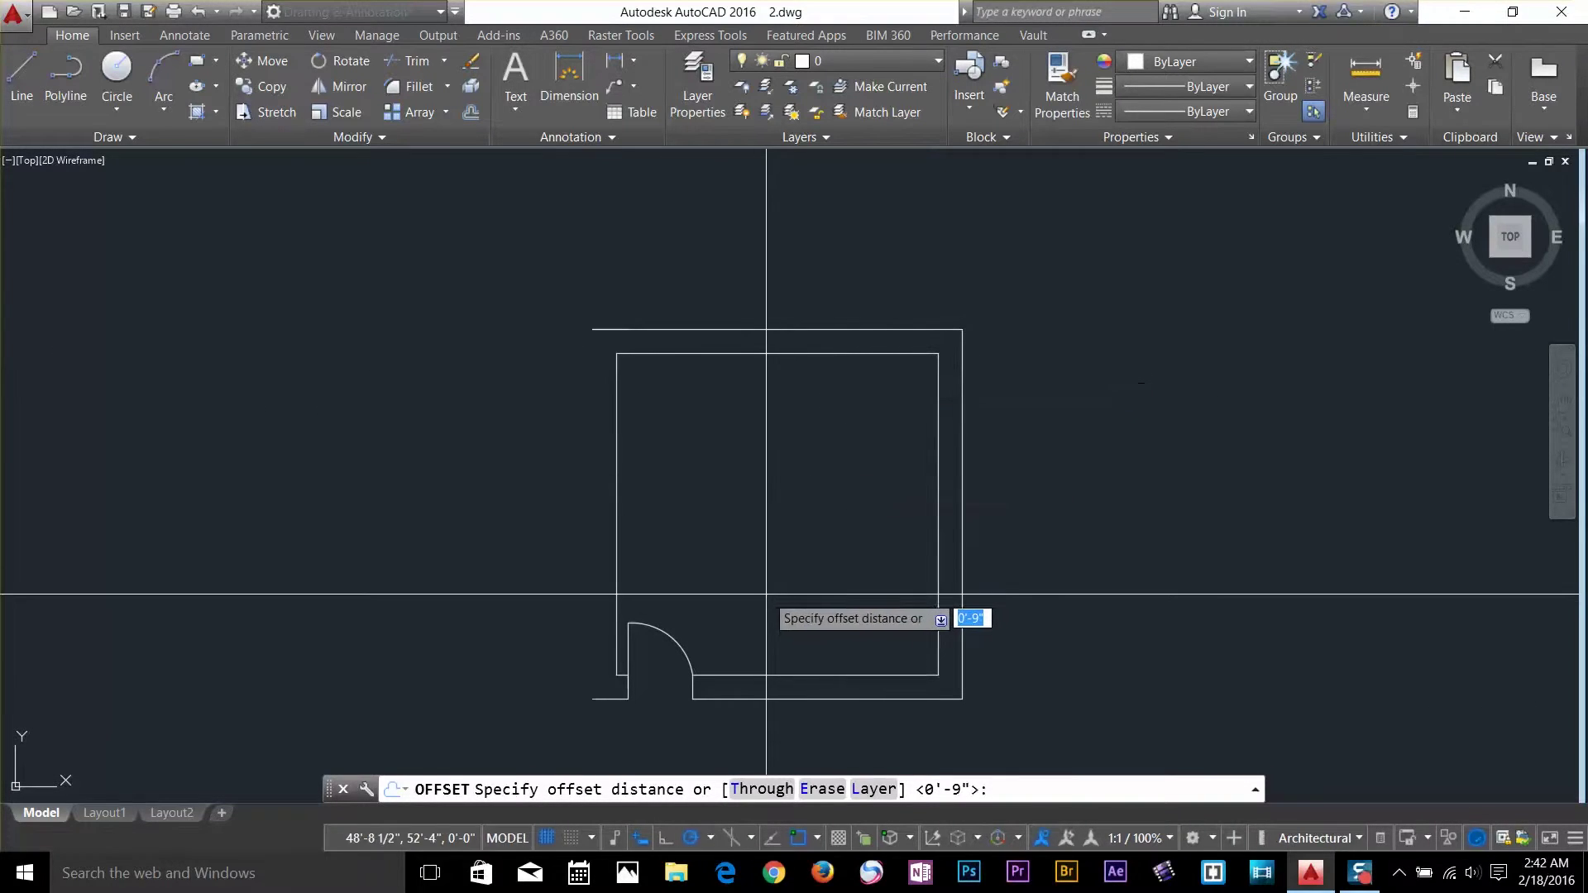
Set the offset distance by picking from the inner corner to the outer wall.
left_click(938, 353)
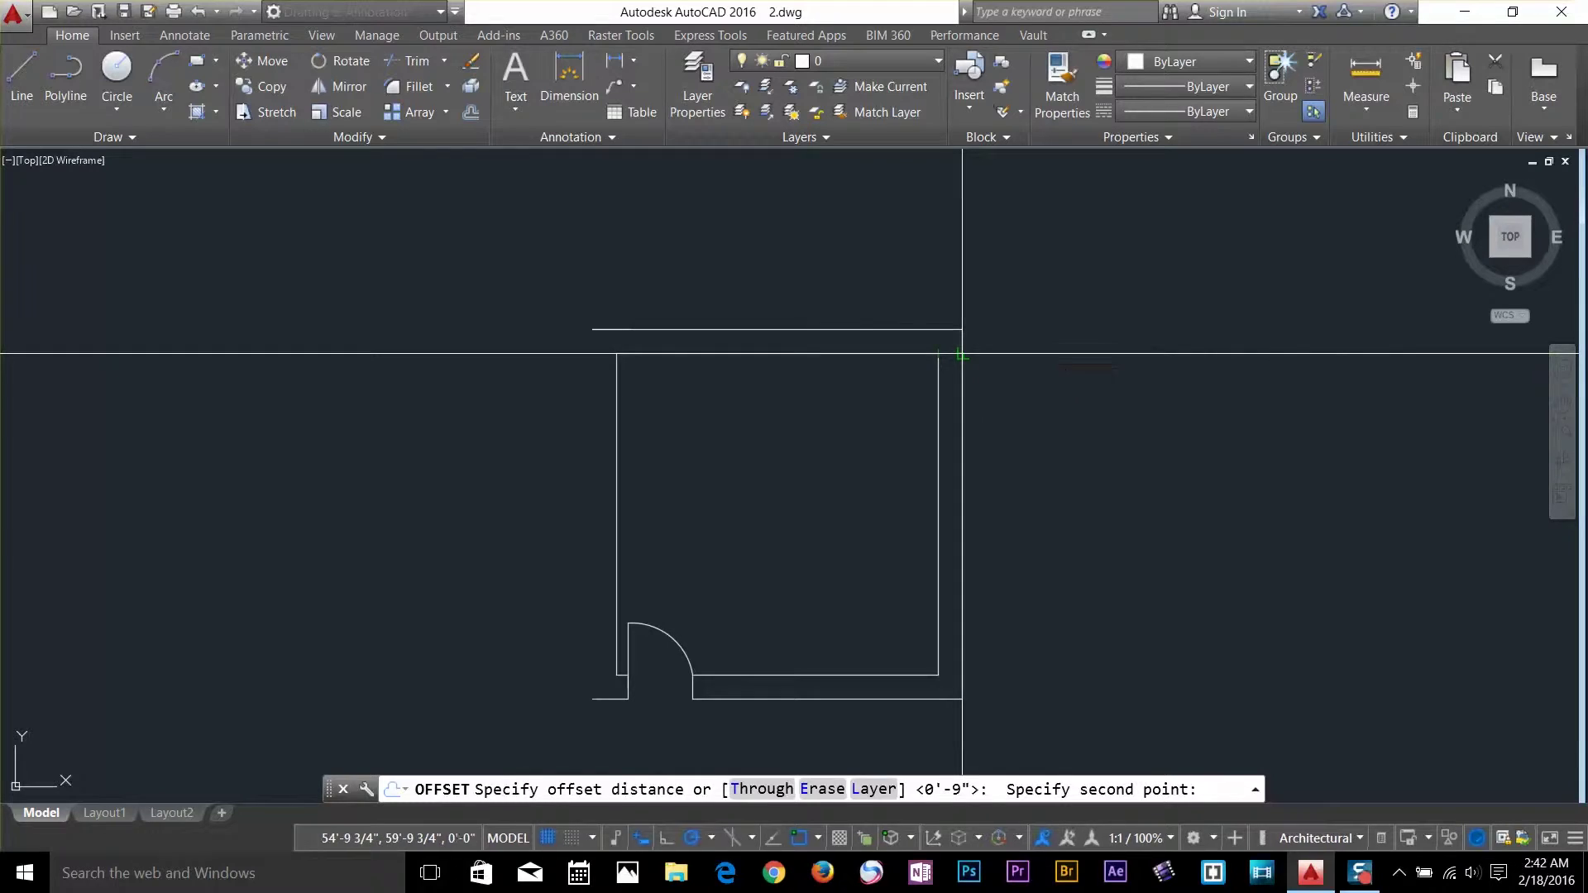
left_click(961, 354)
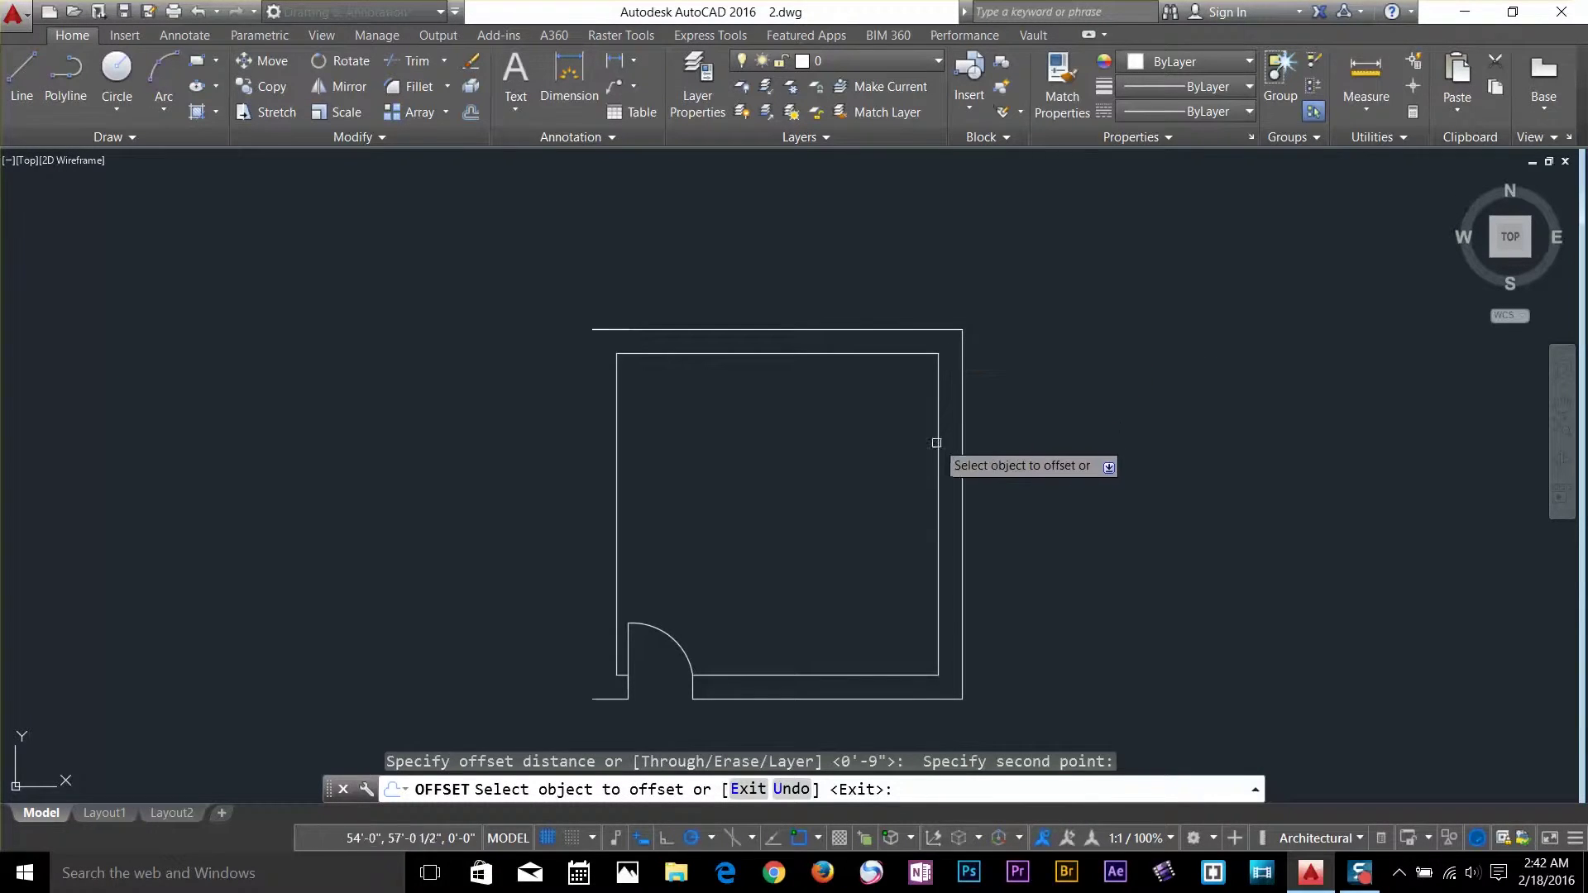
scroll(972, 351, "up", 4)
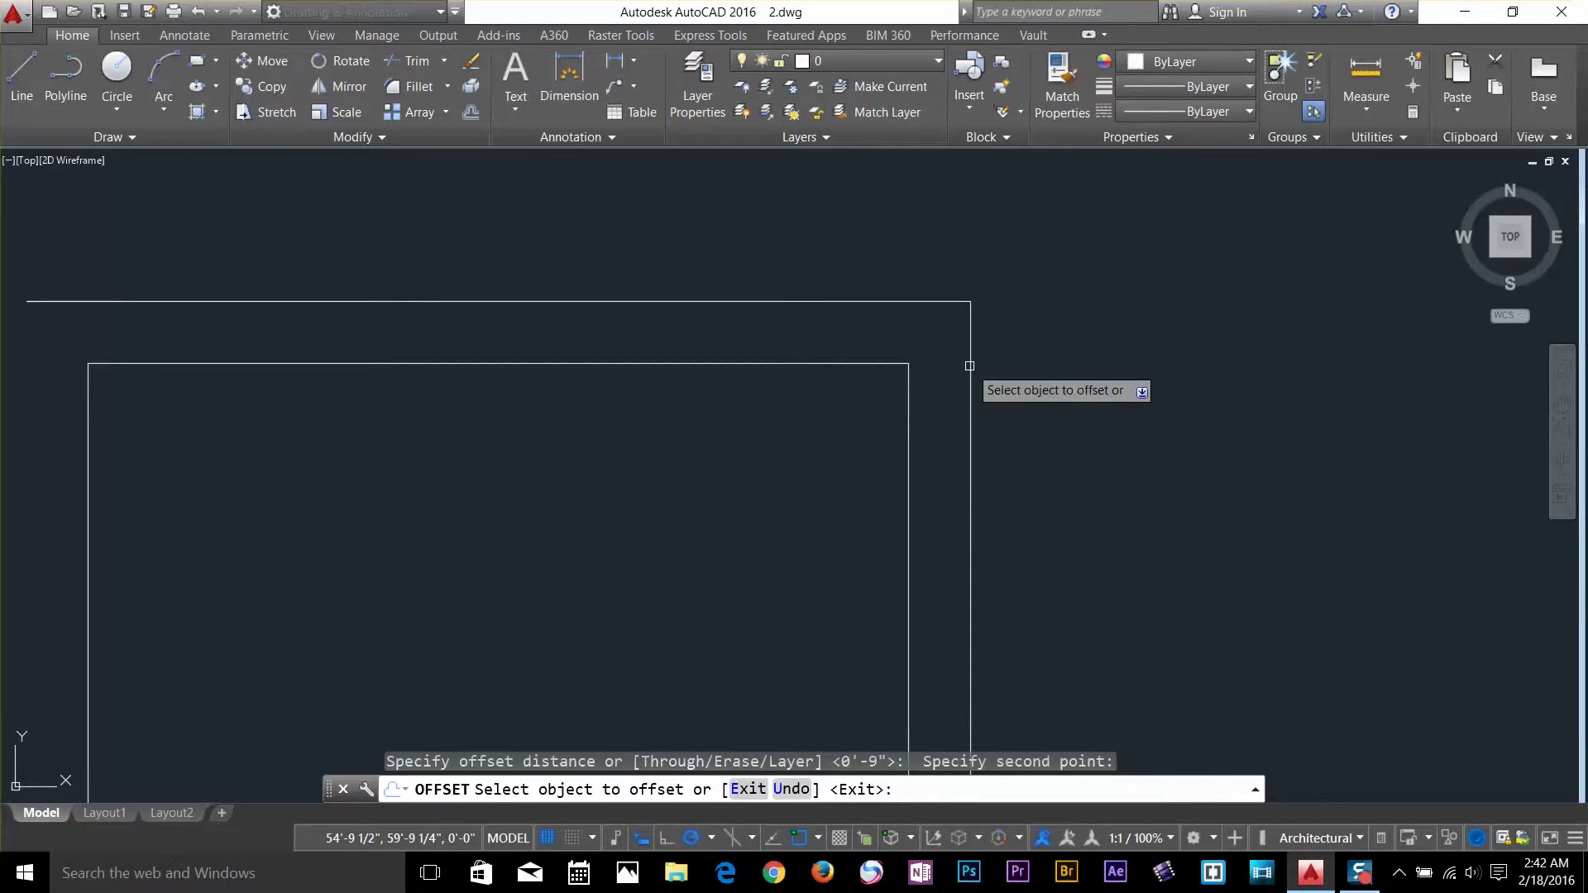
scroll(969, 366, "down", 4)
middle_click_drag(818, 434, 1011, 286)
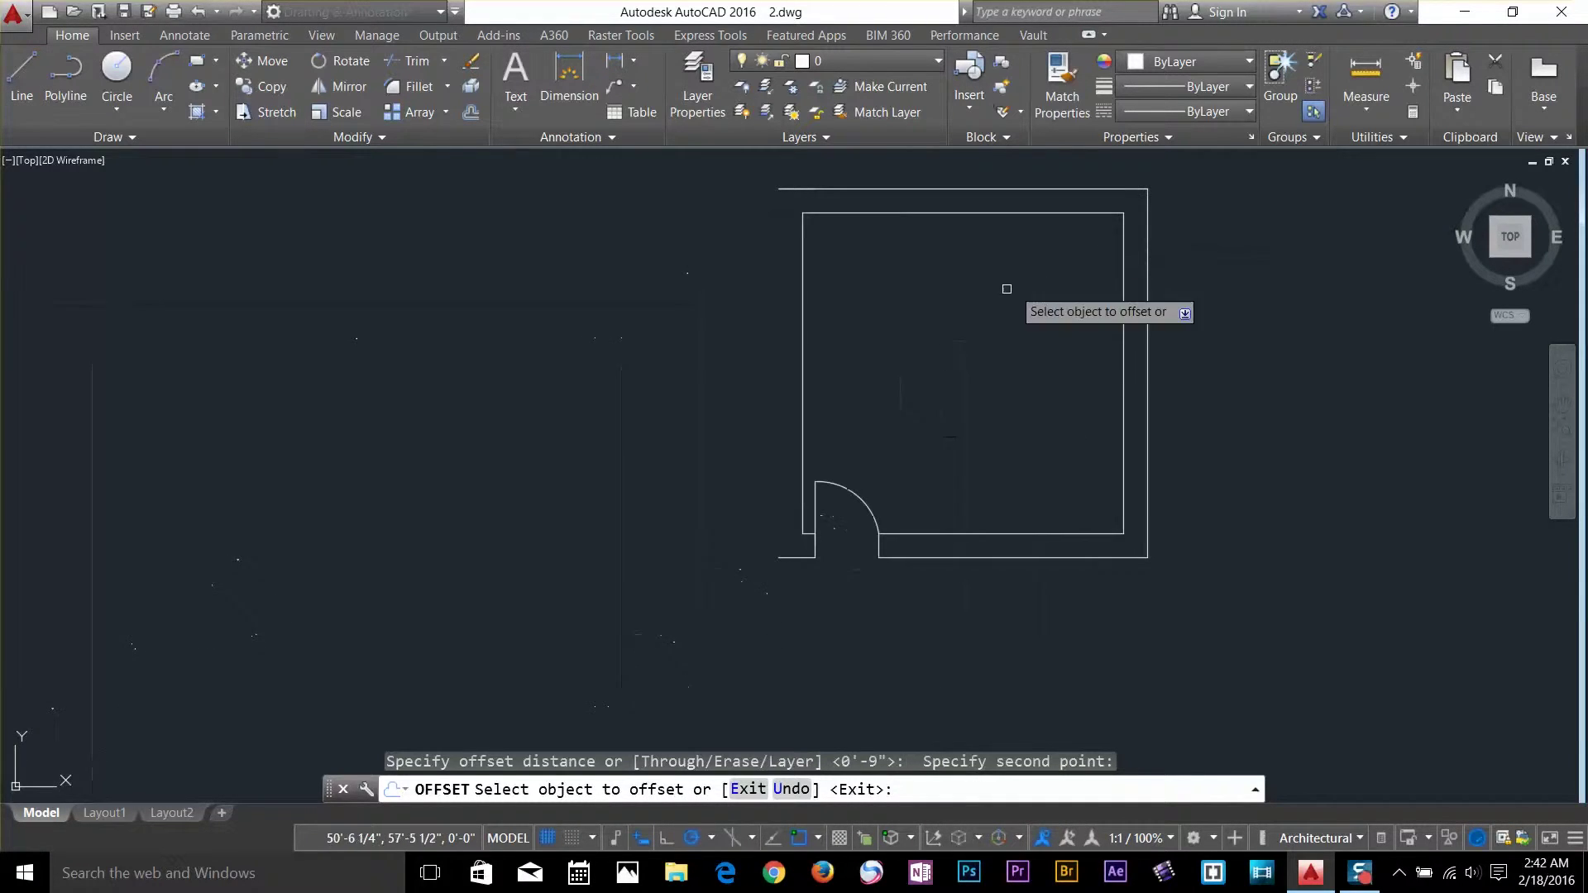
Offset the inner left wall outward to form a new outer left wall line.
left_click(800, 333)
left_click(610, 344)
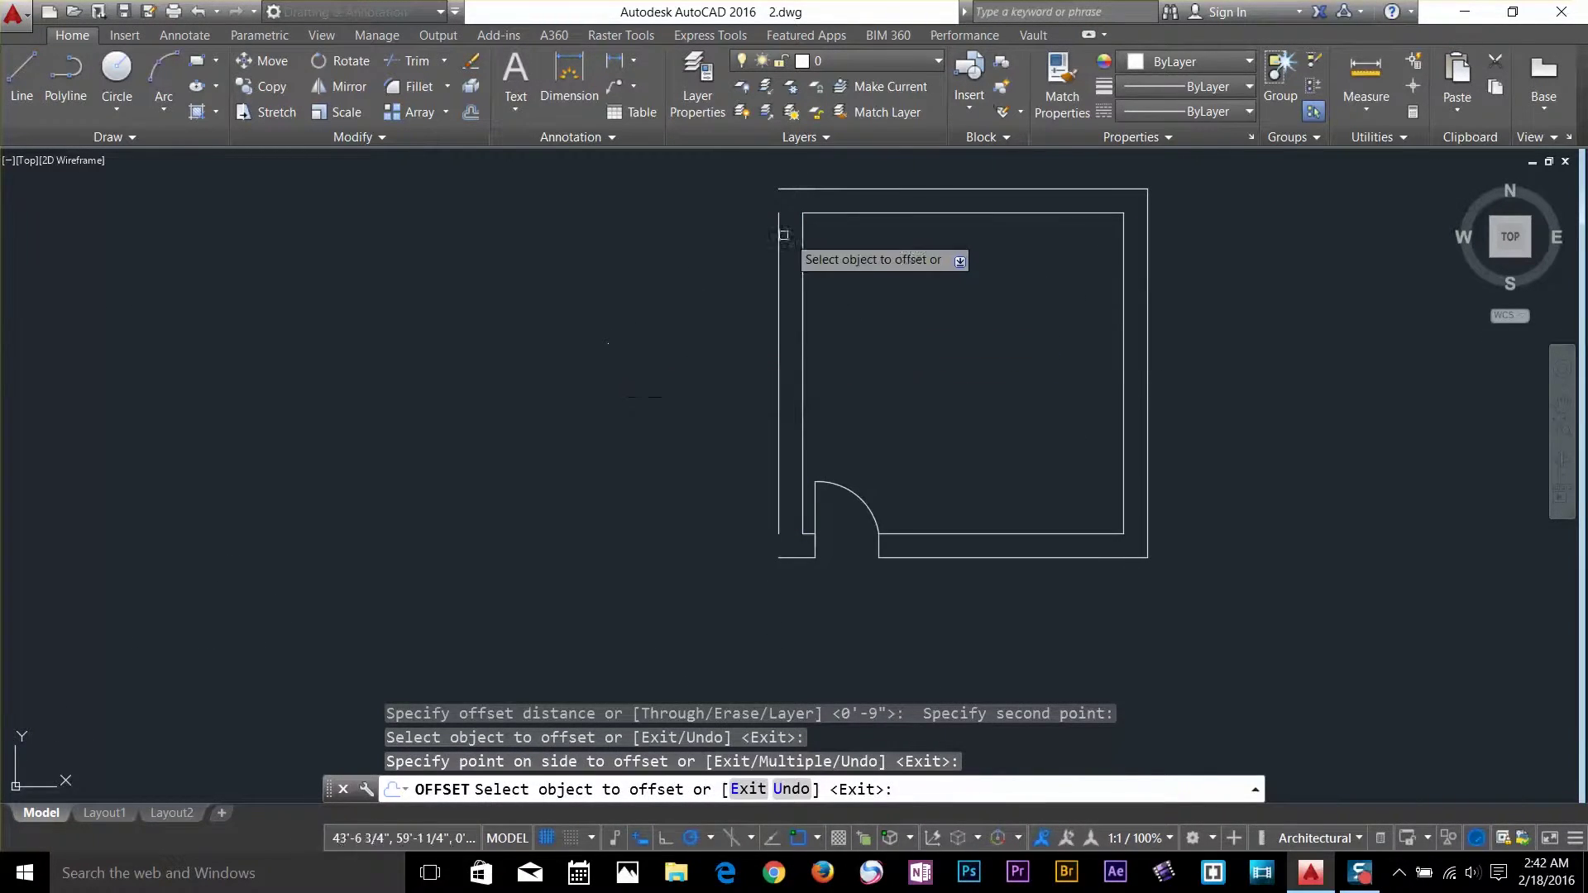
mouse_move(1063, 263)
middle_mouse_down()
mouse_move(966, 319)
mouse_move(856, 328)
mouse_move(843, 345)
middle_mouse_up()
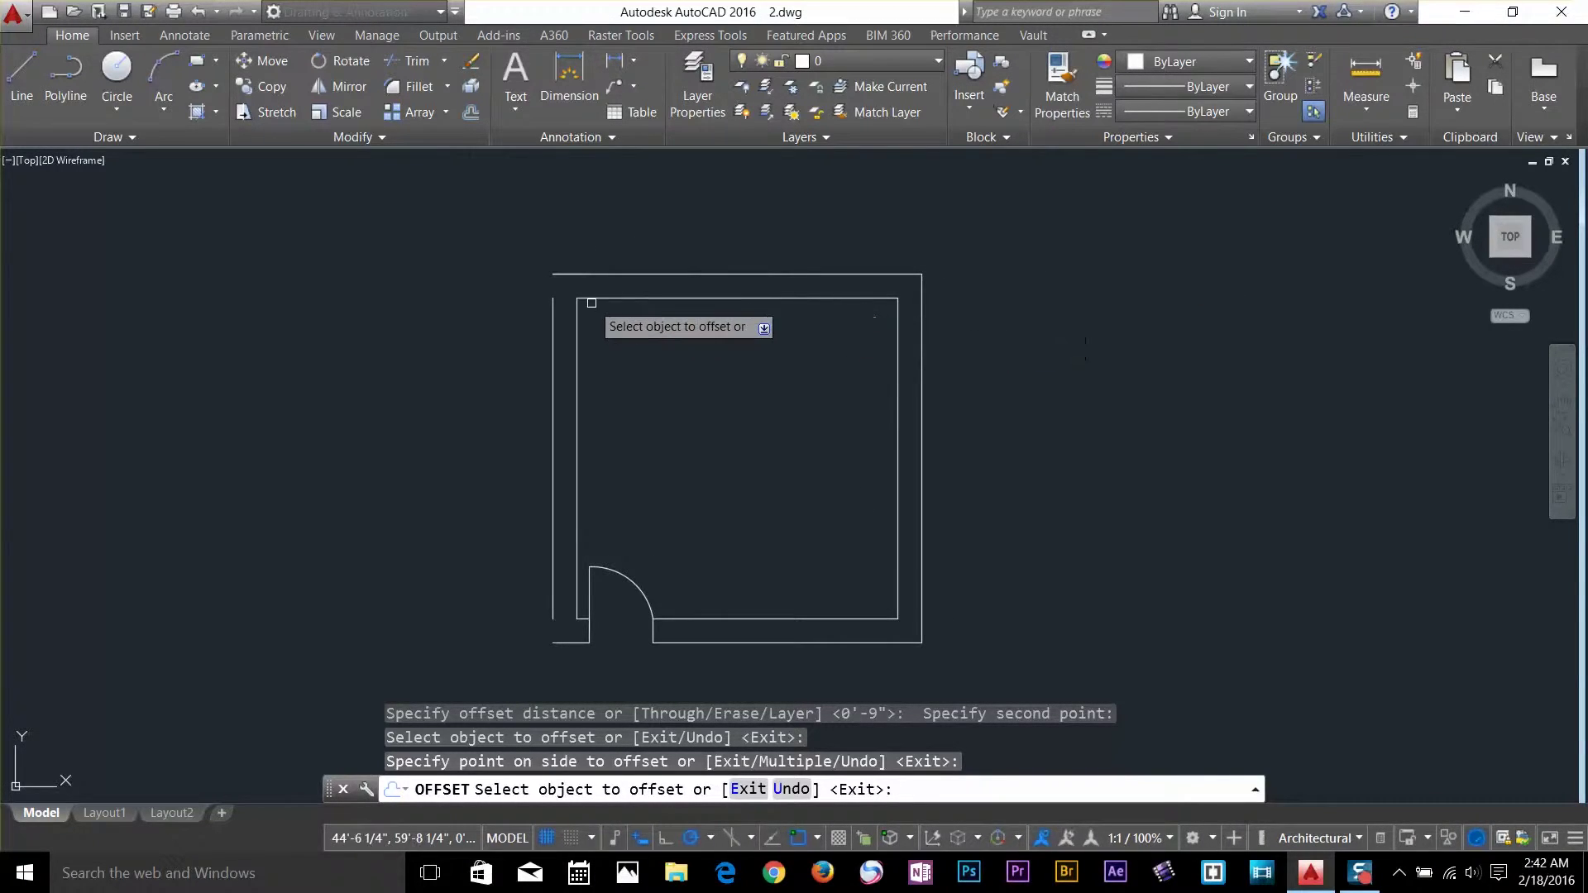
key("Return")
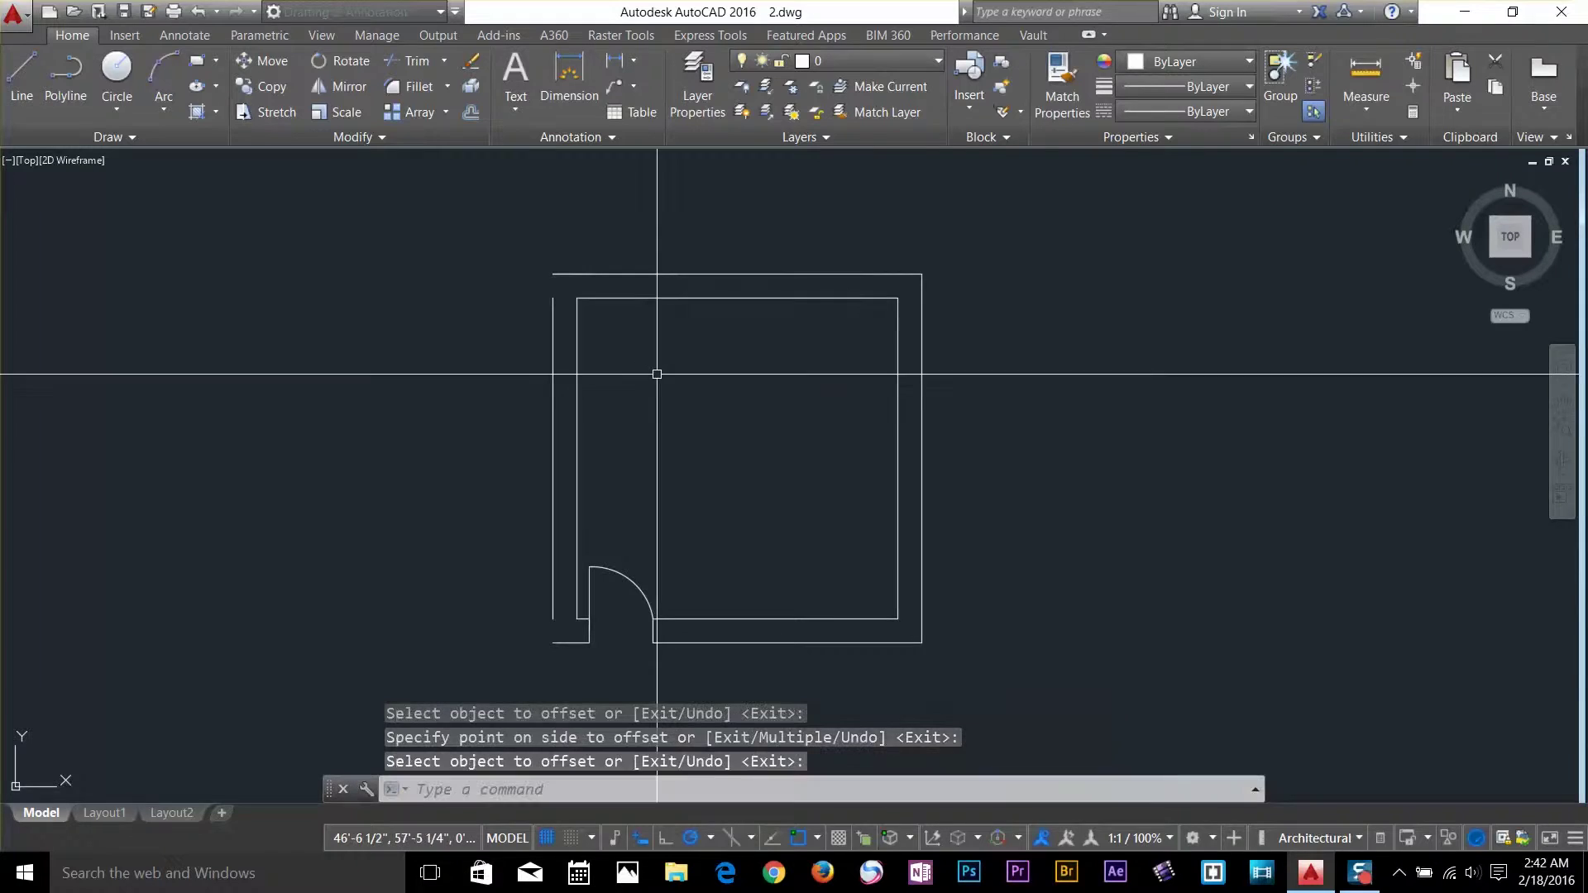
left_click(551, 347)
Erase the outer left wall line and measure the wall thickness as 0'-9".
key("Delete")
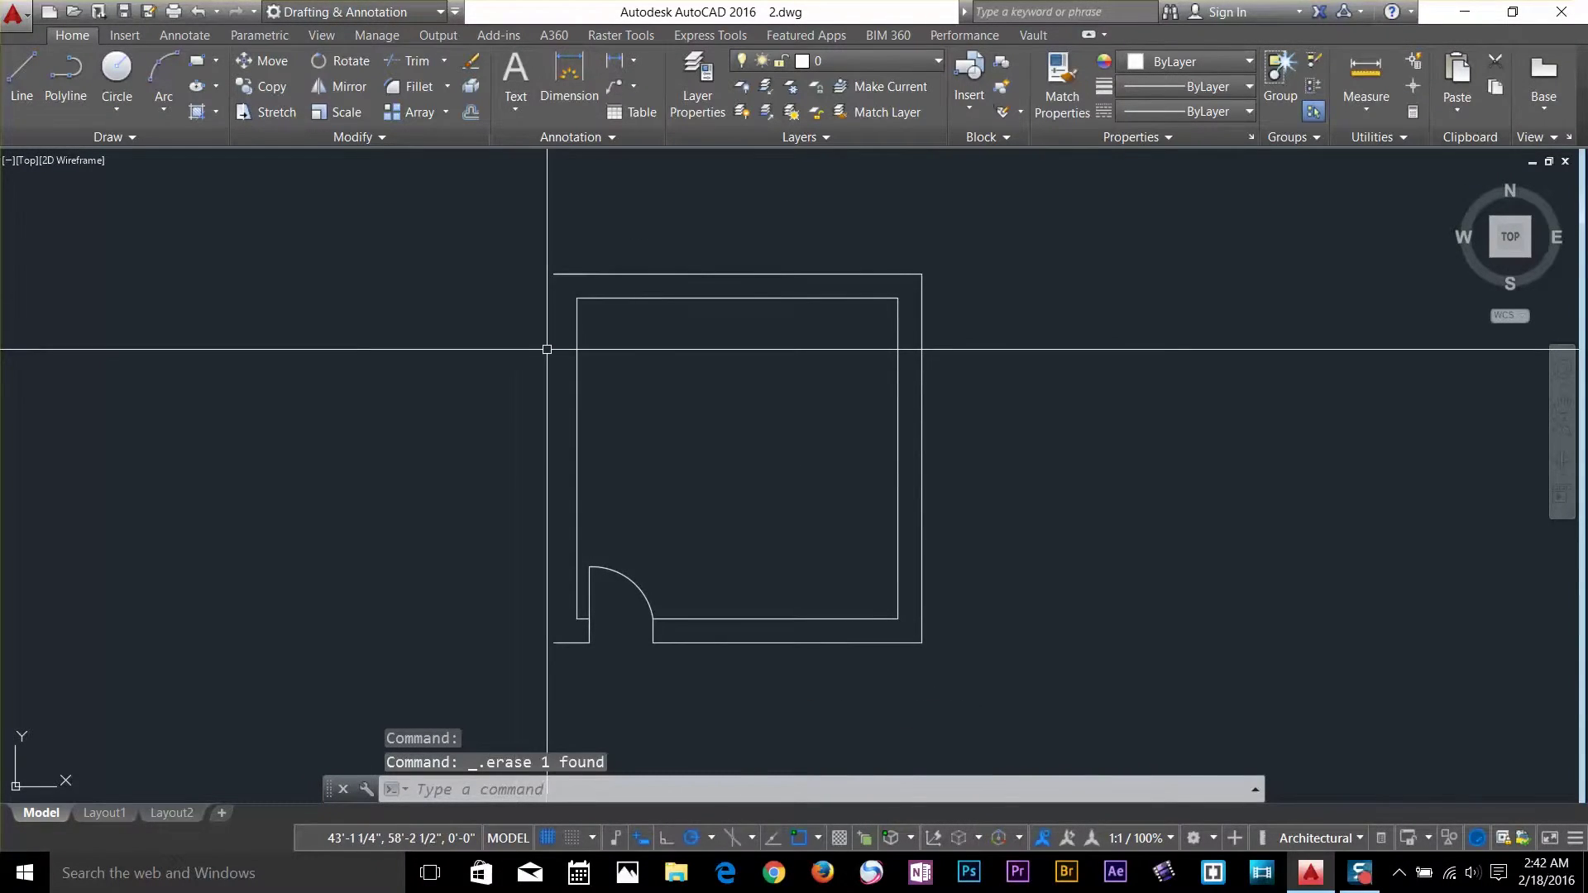
left_click(1364, 75)
scroll(902, 287, "up", 5)
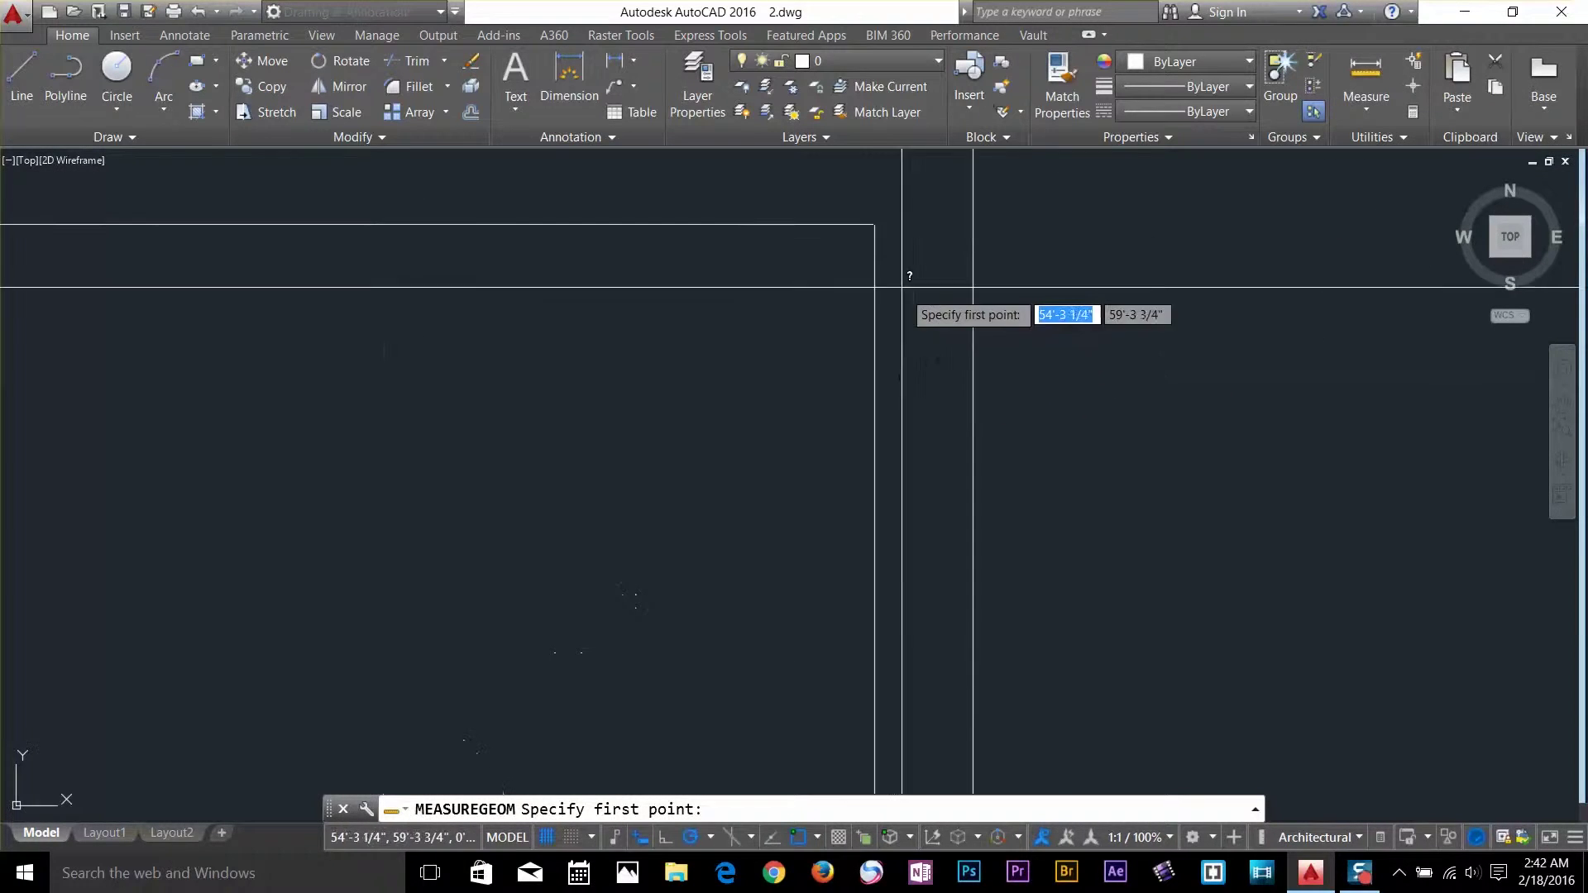
left_click(874, 225)
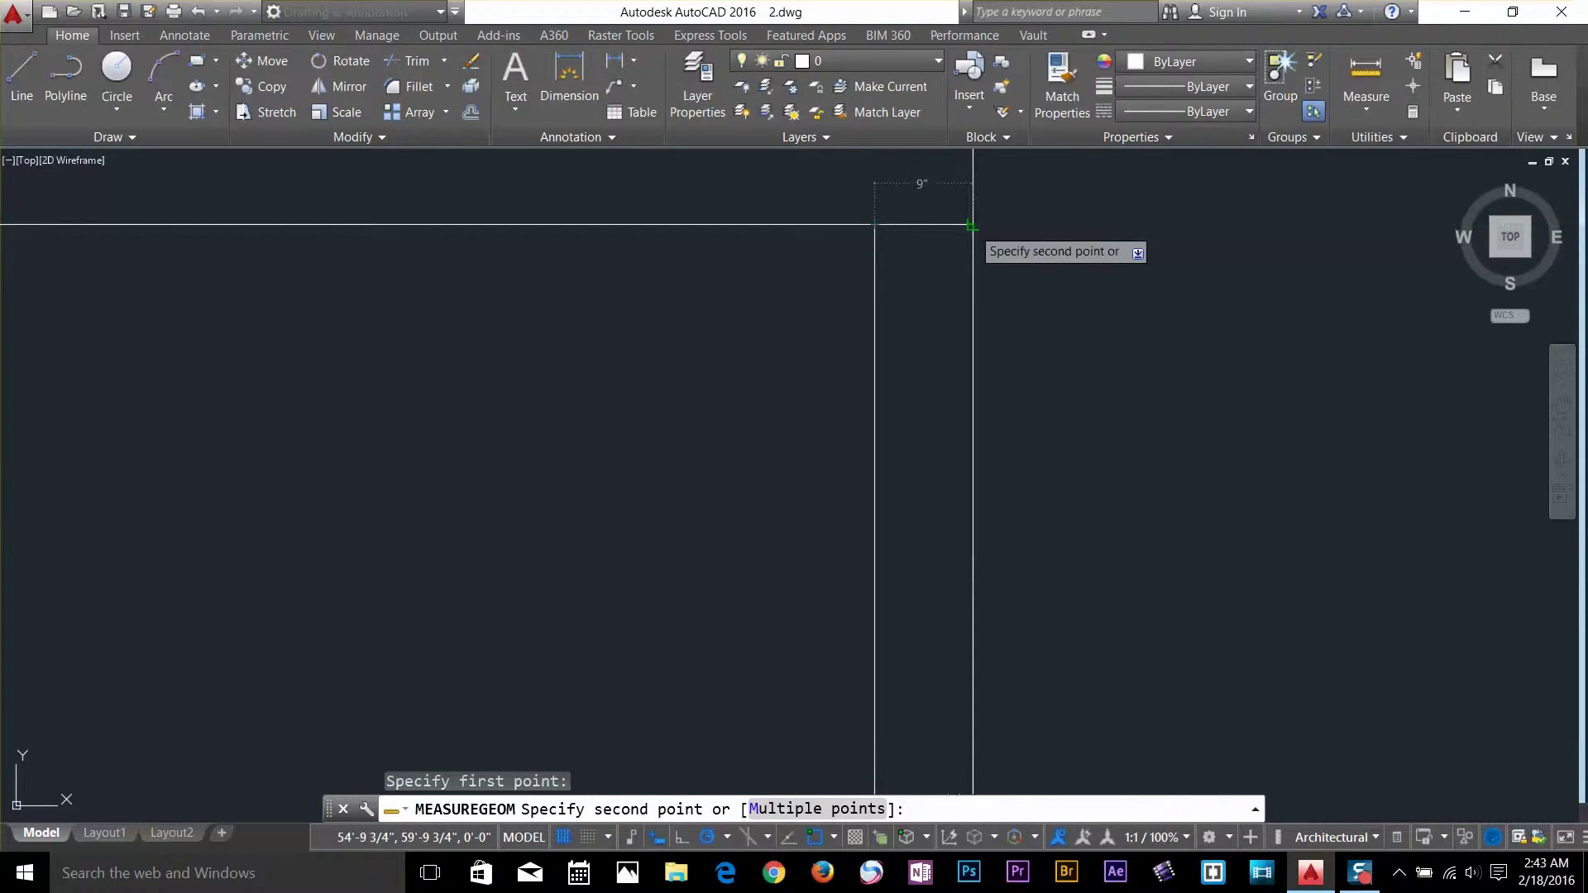
left_click(971, 224)
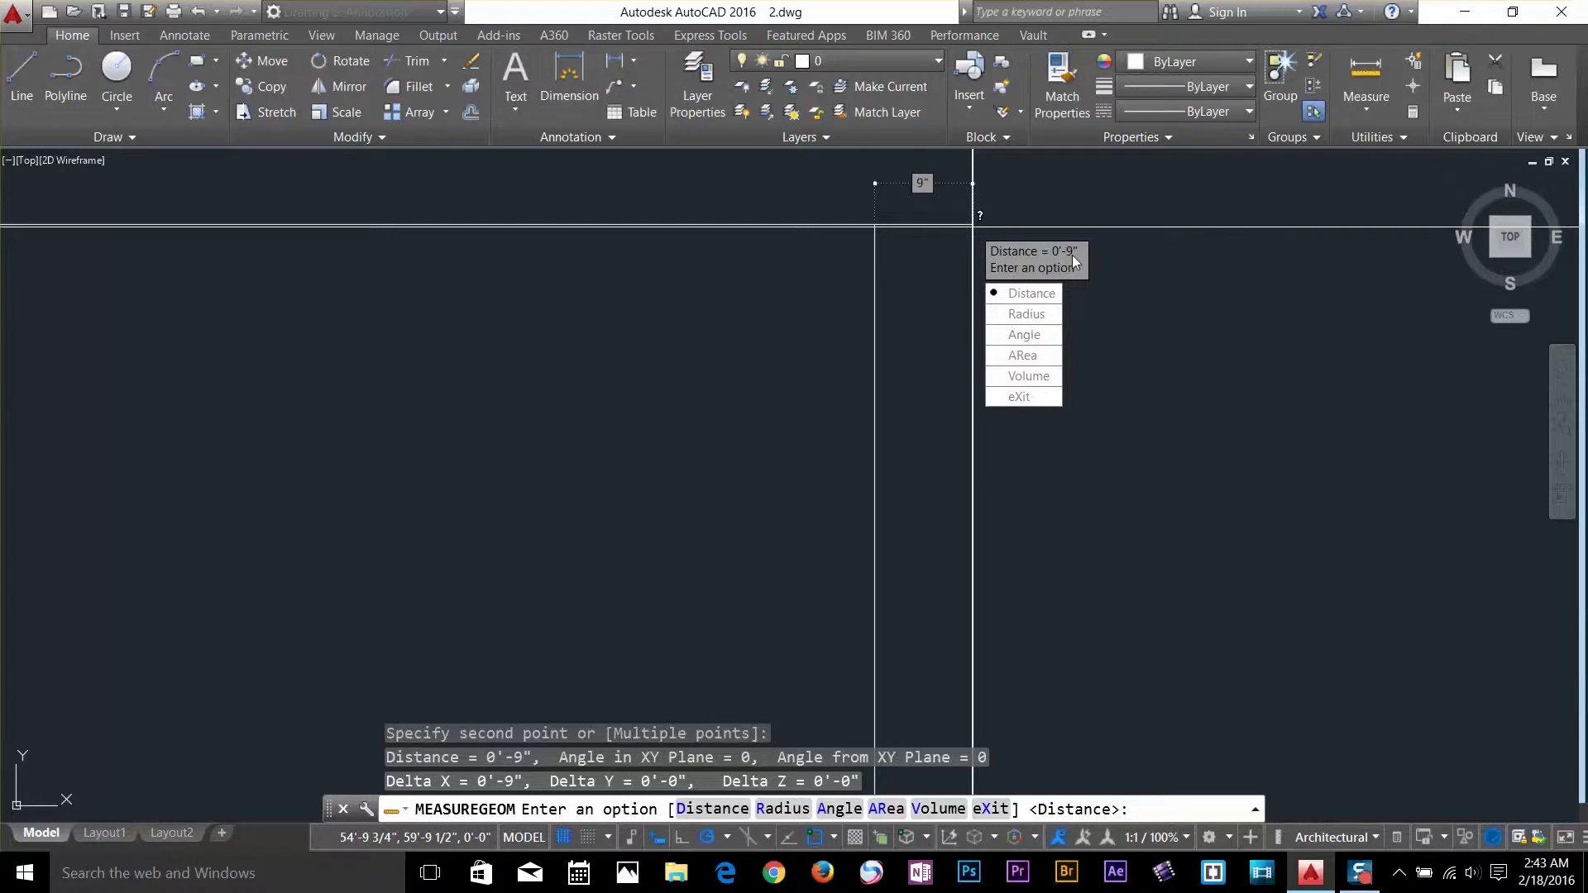
key("Escape")
scroll(1124, 351, "down", 5)
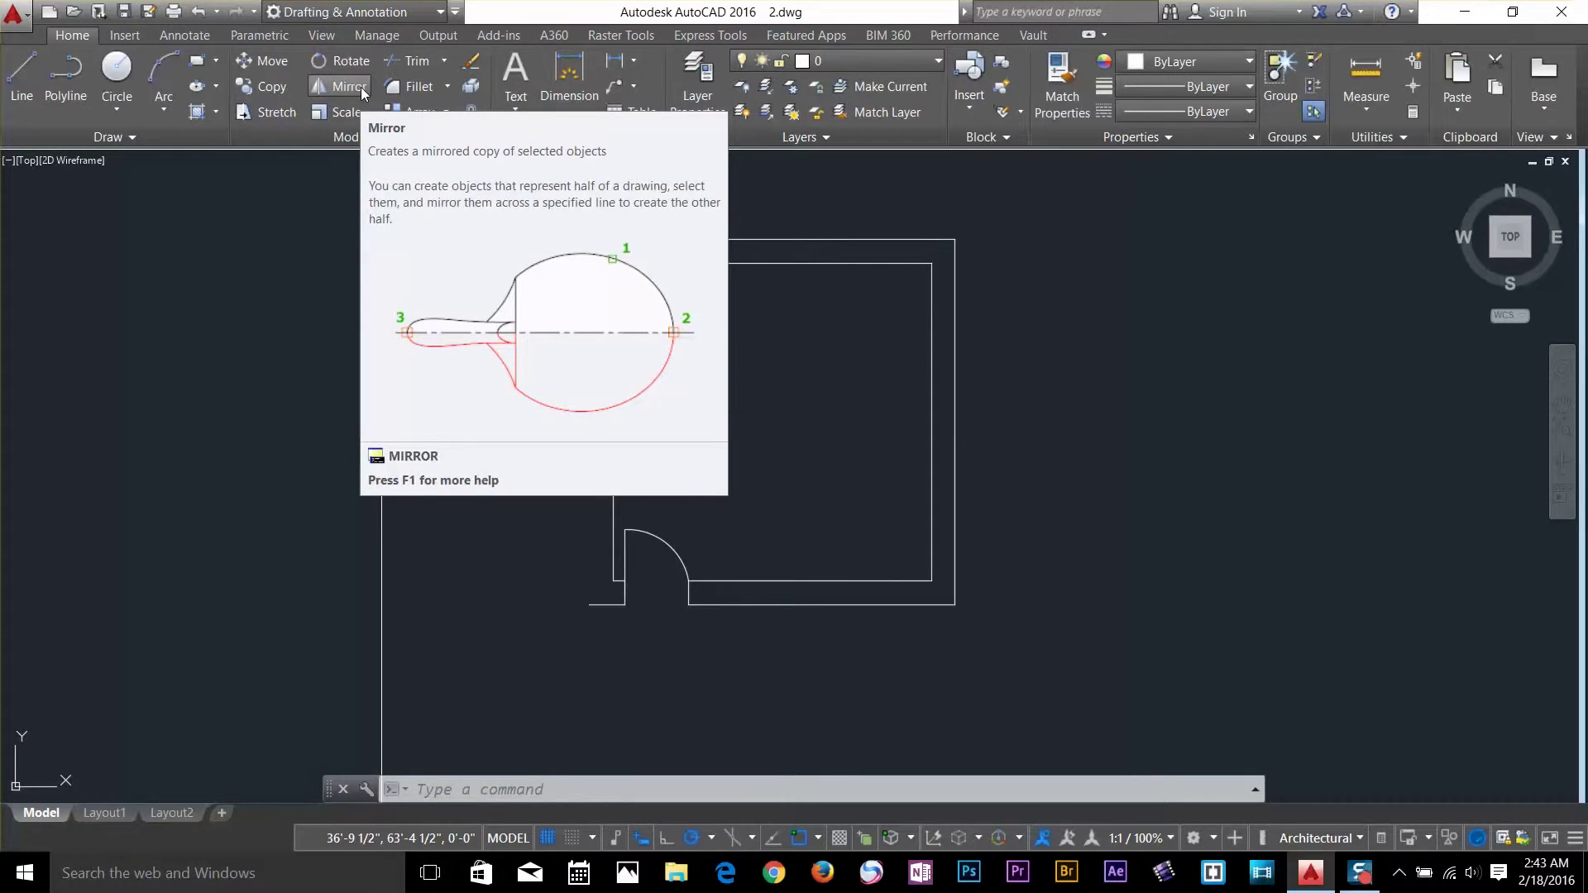
Offset the inner left wall 9" outward to recreate the outer left wall line.
scroll(836, 364, "down", 2)
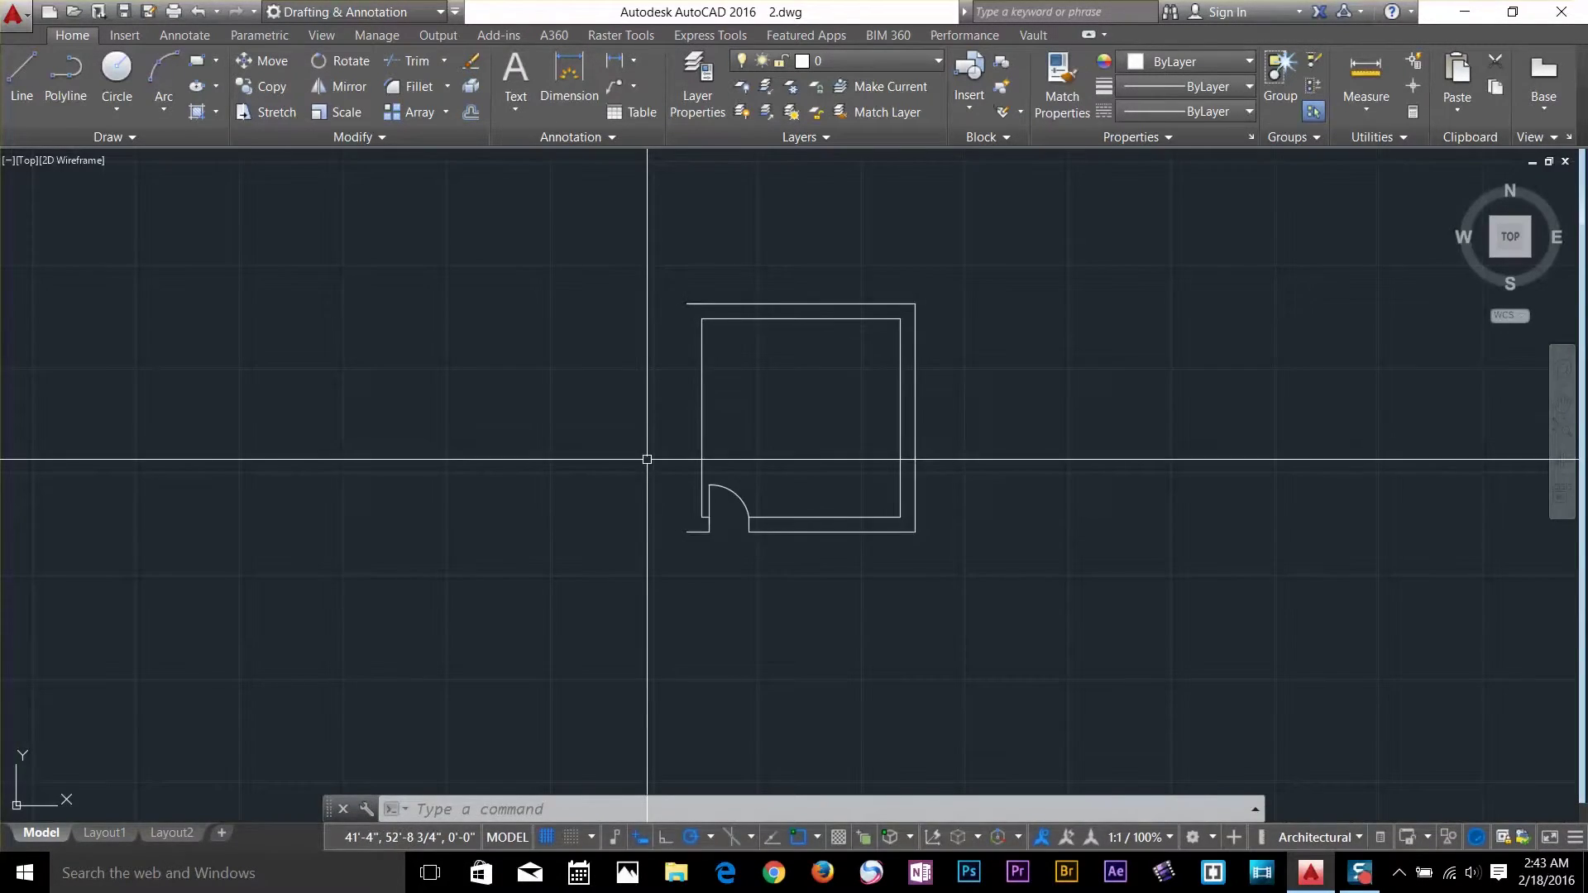
scroll(646, 459, "up", 4)
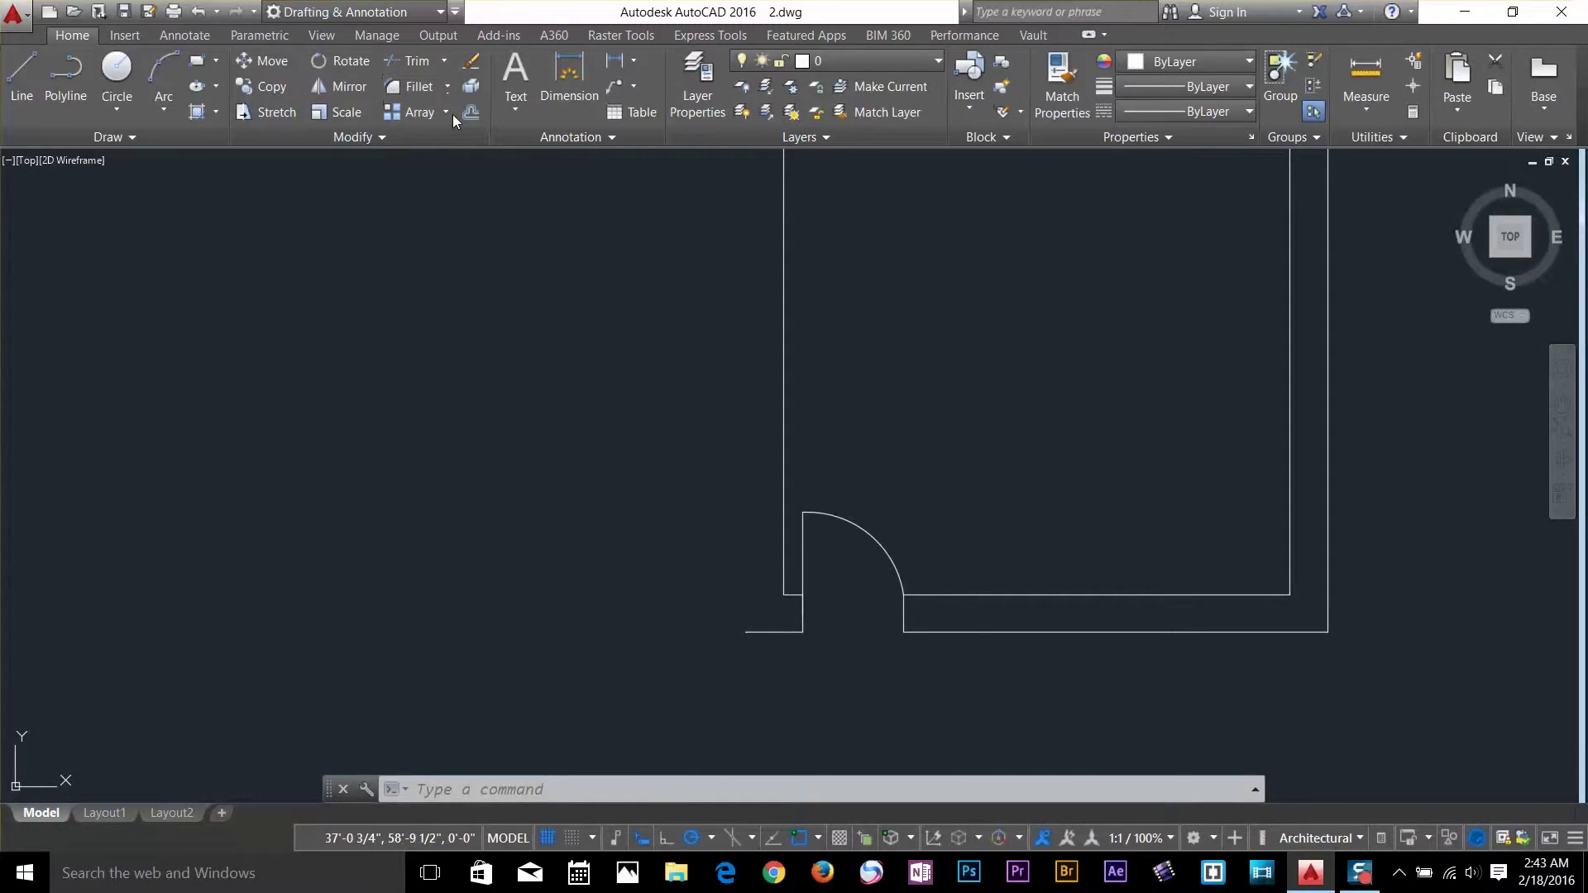
left_click(468, 112)
middle_click_drag(782, 531, 630, 559)
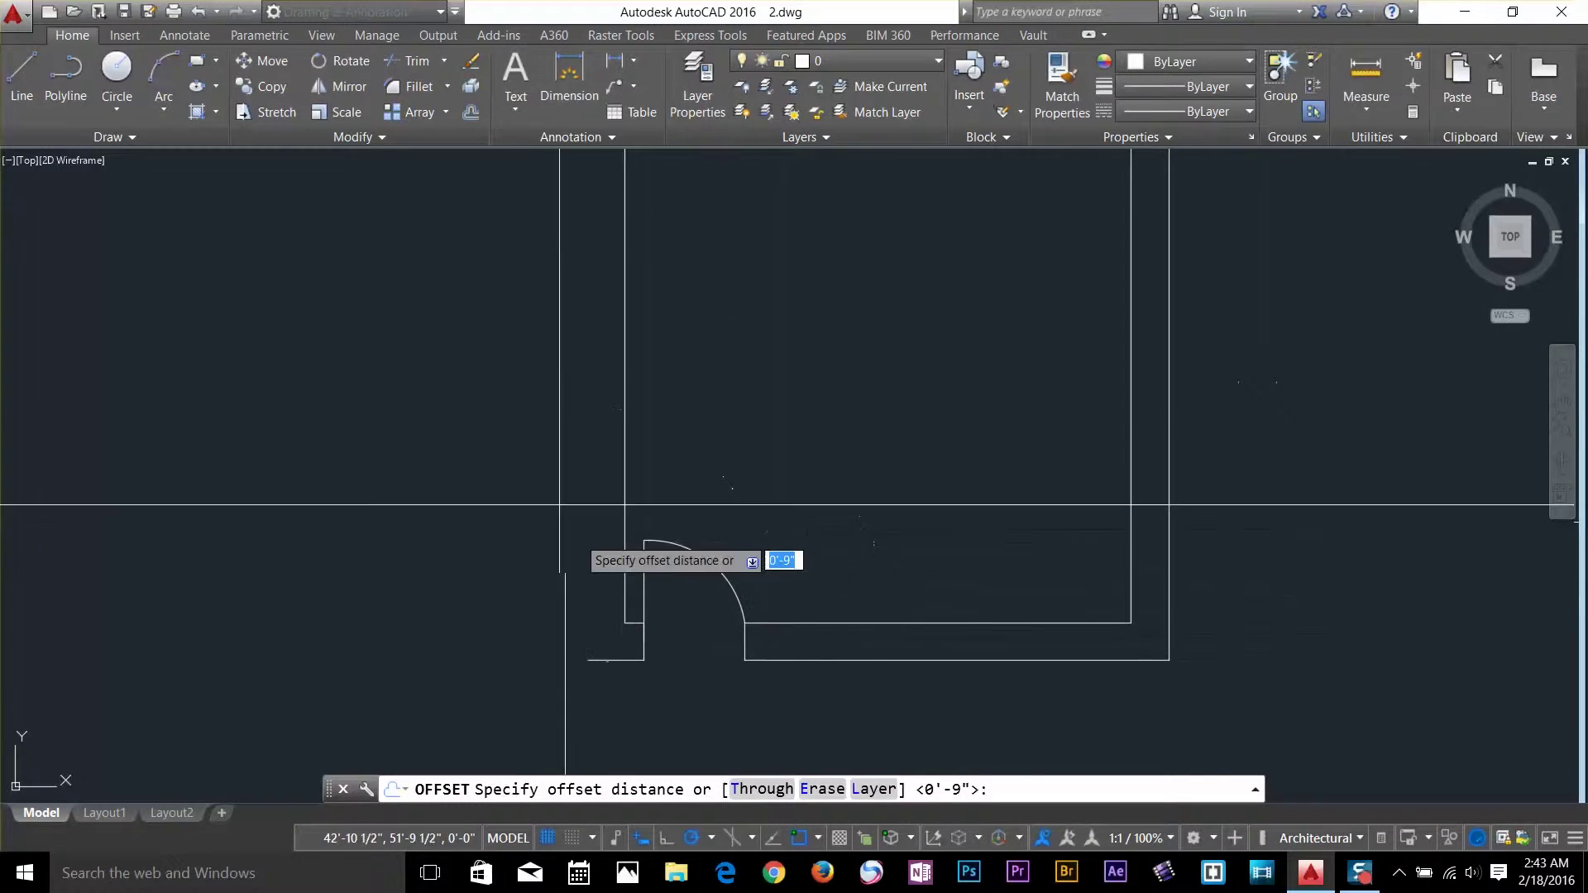
key("Return")
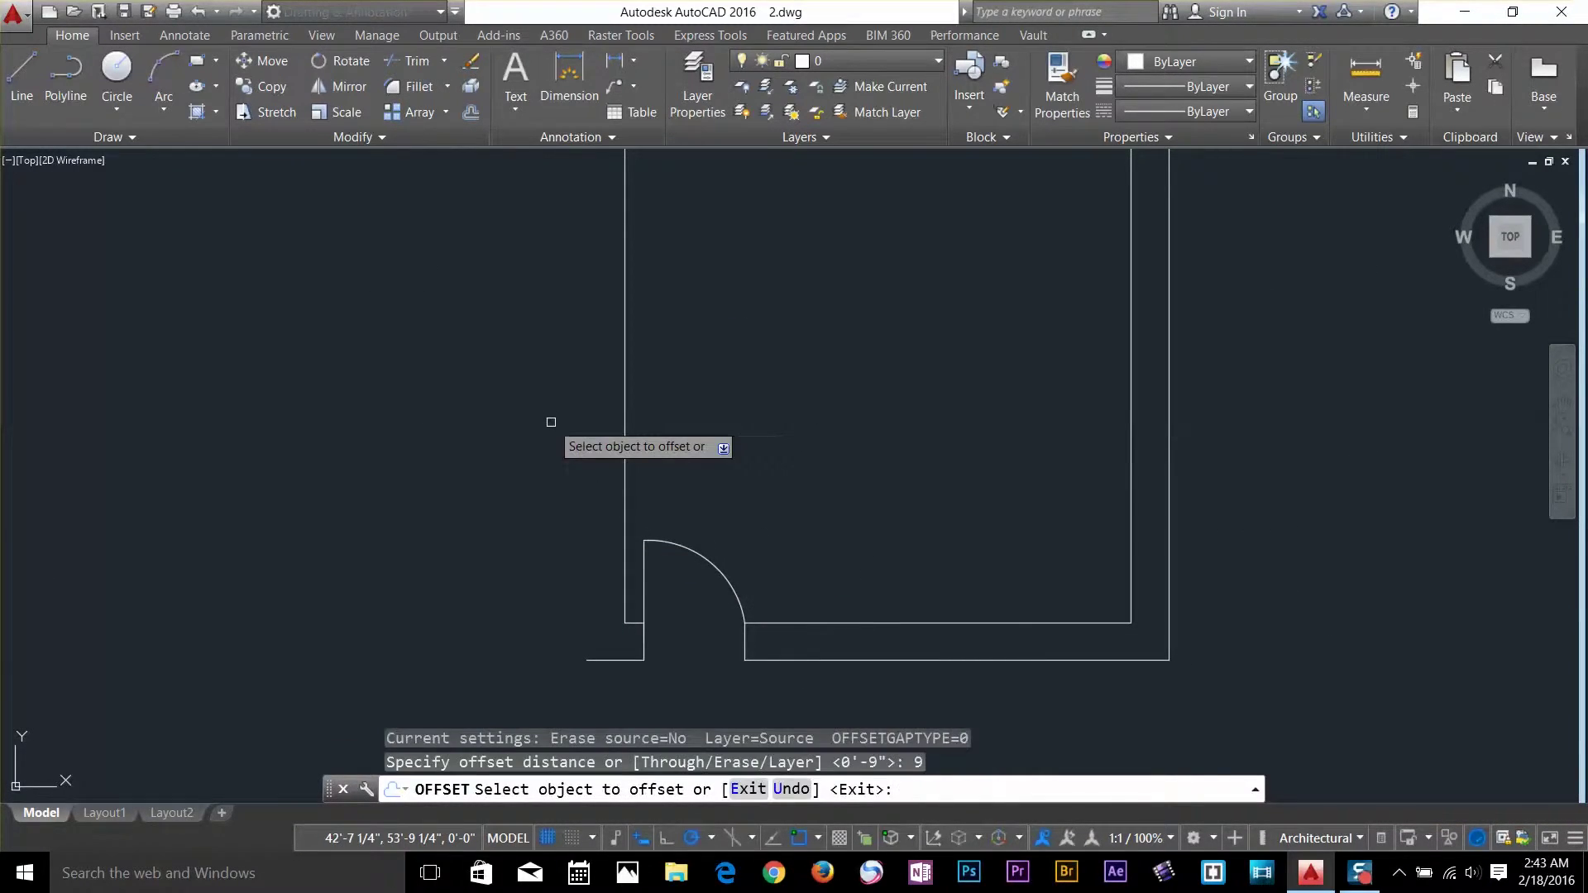
left_click(625, 422)
left_click(571, 434)
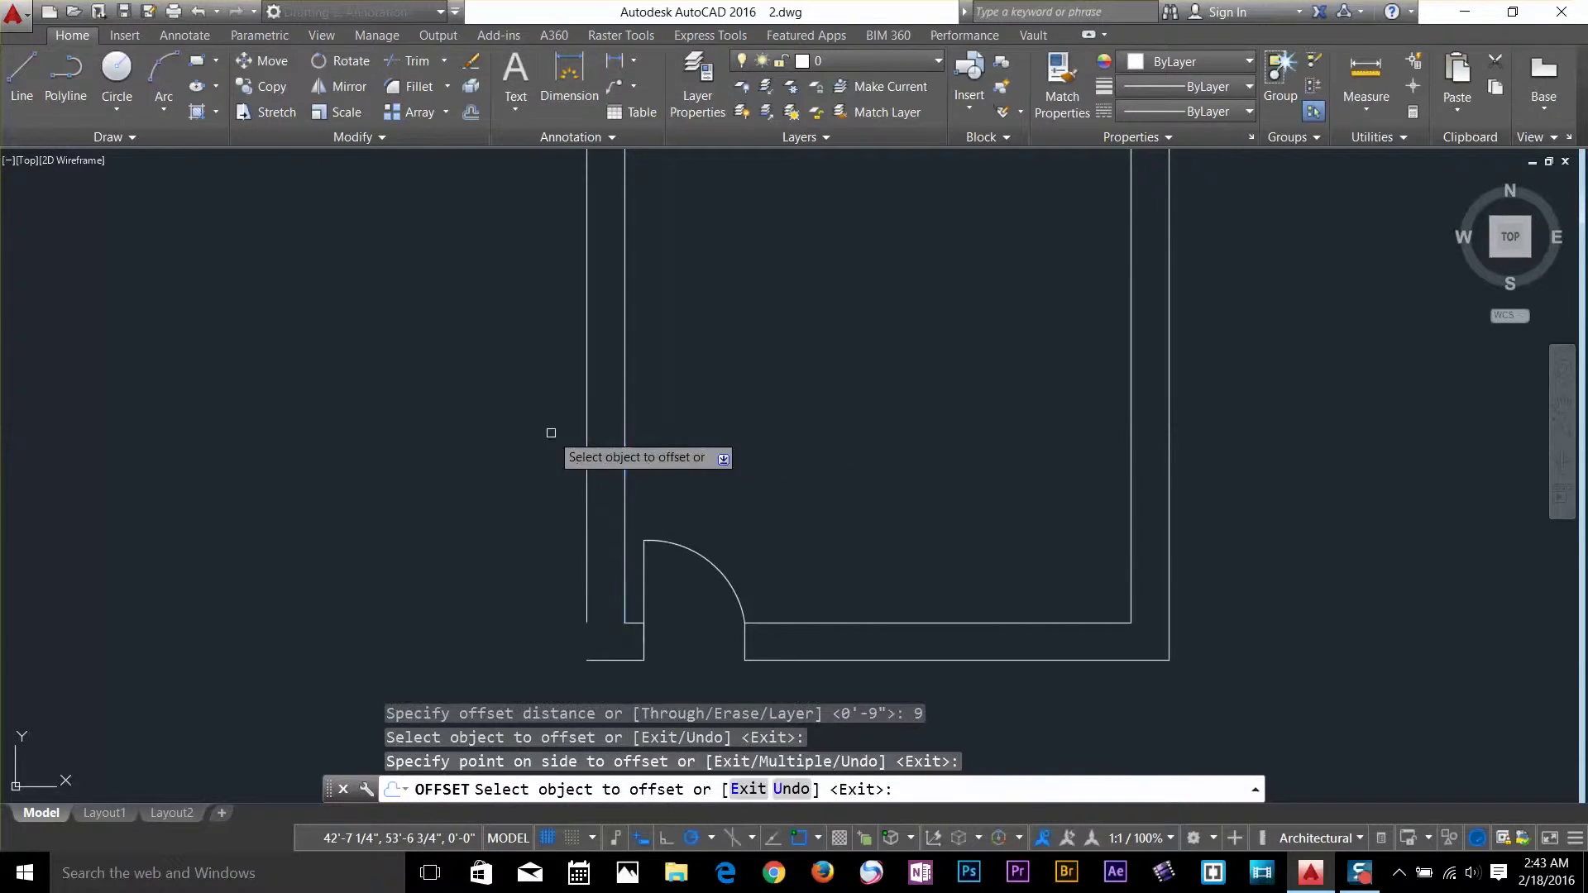
scroll(650, 560, "down", 4)
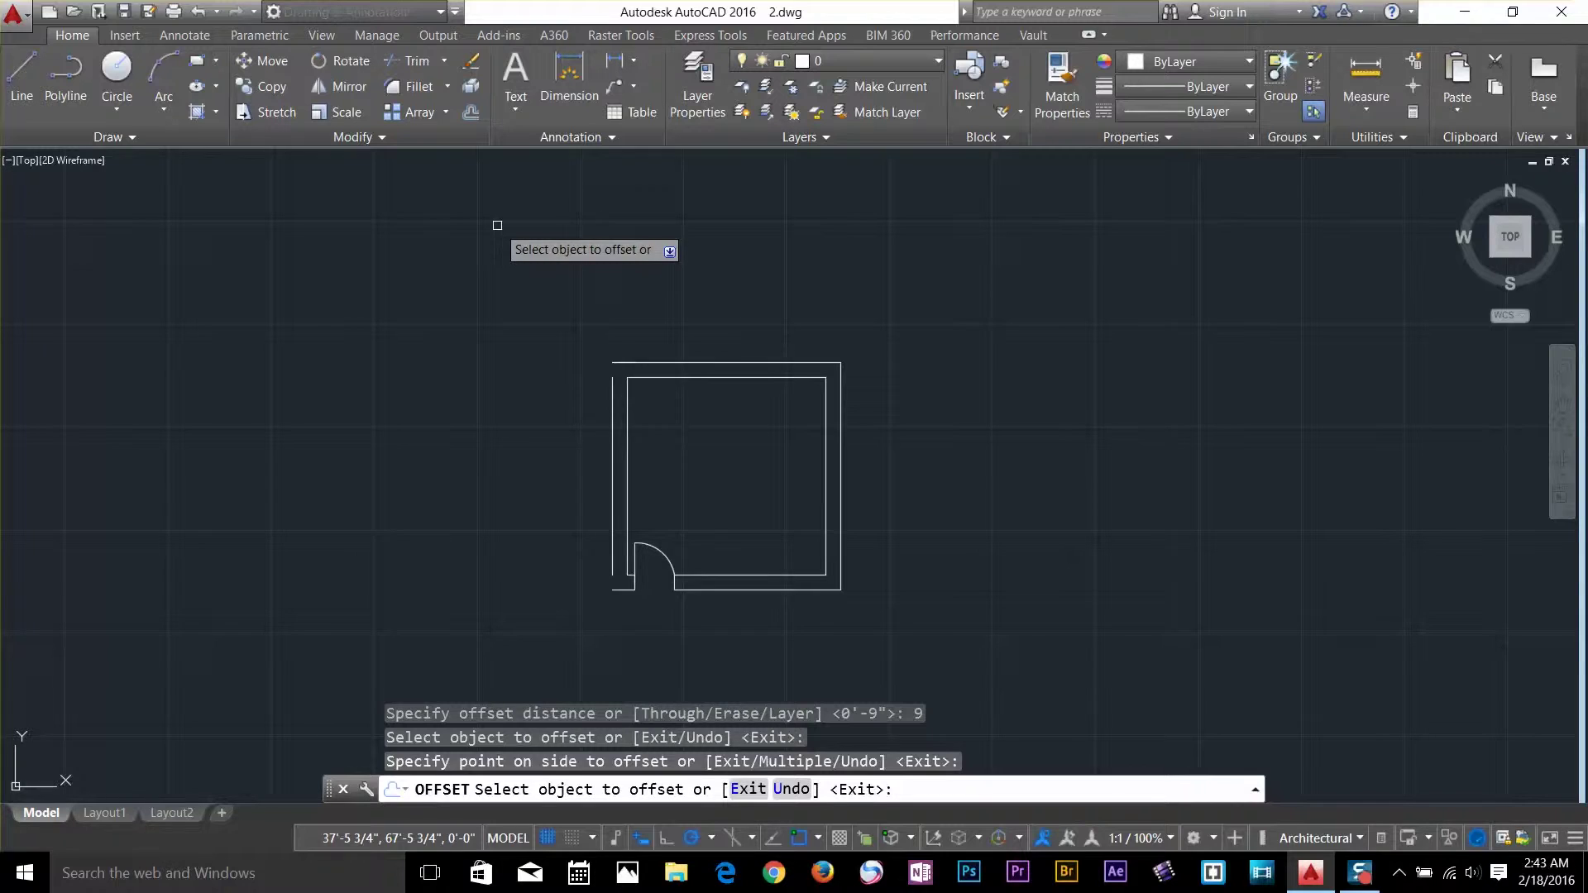
key("Return")
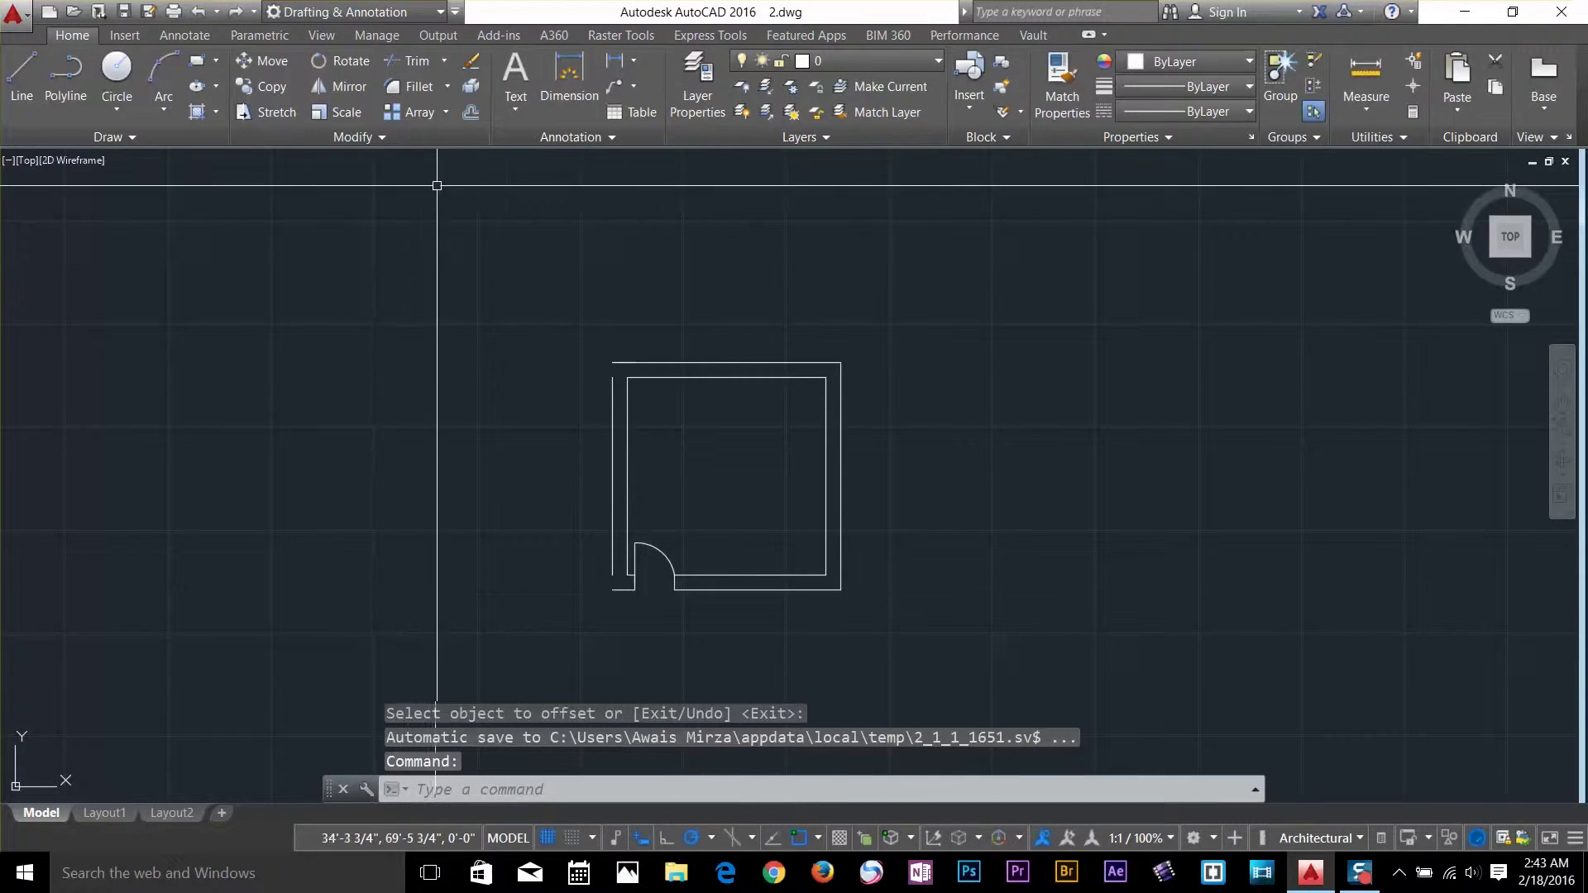
left_click(445, 62)
Start Extend with the outer left wall as boundary, then abandon the failed attempt.
left_click(428, 140)
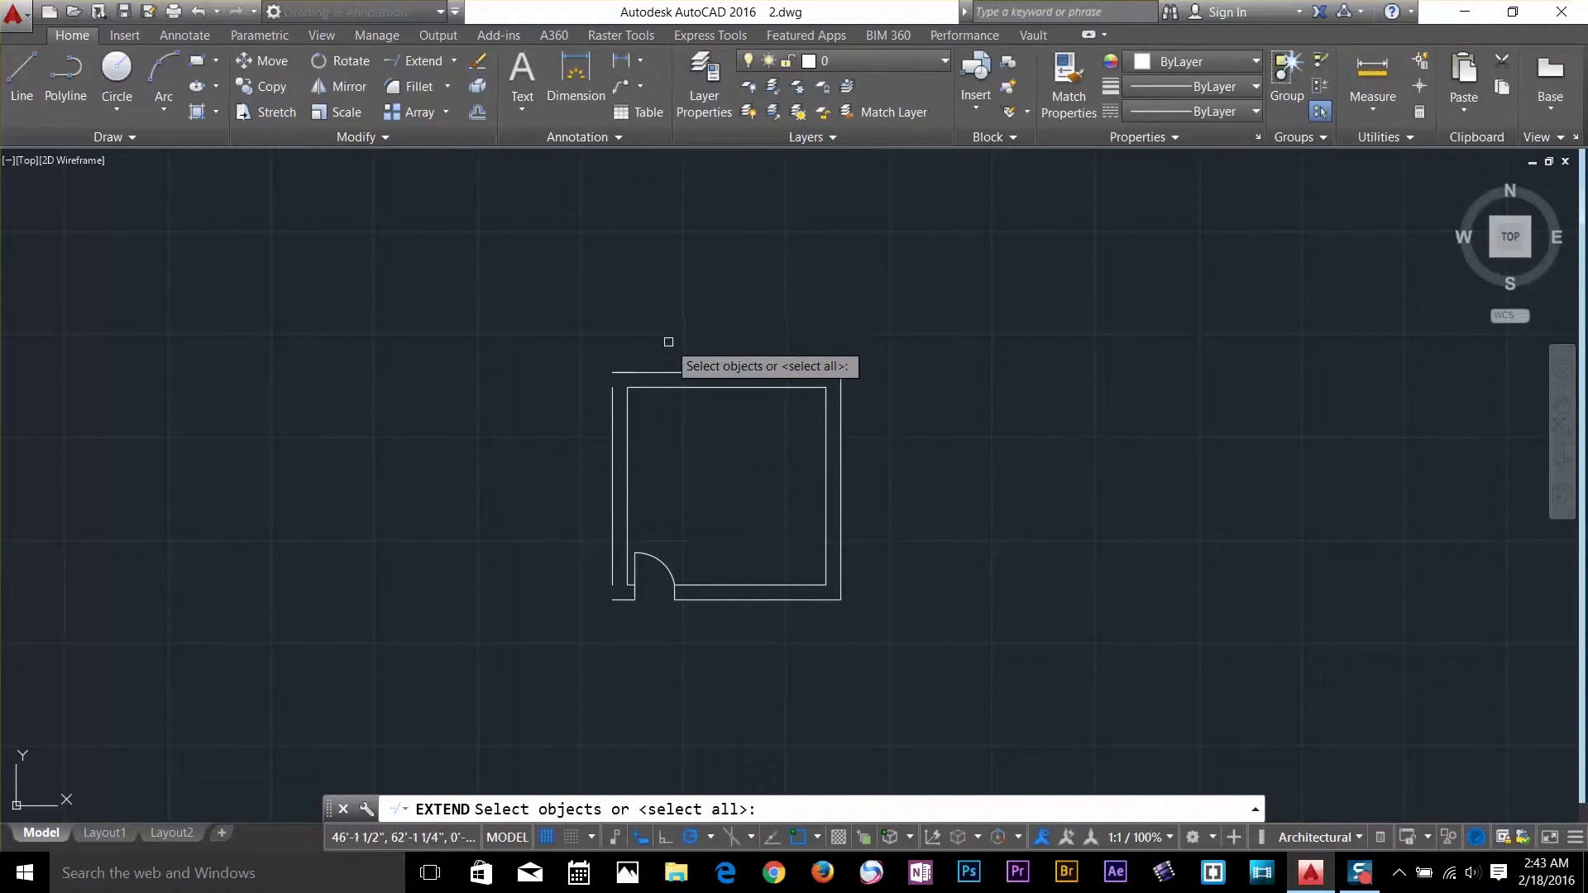
scroll(620, 387, "up", 2)
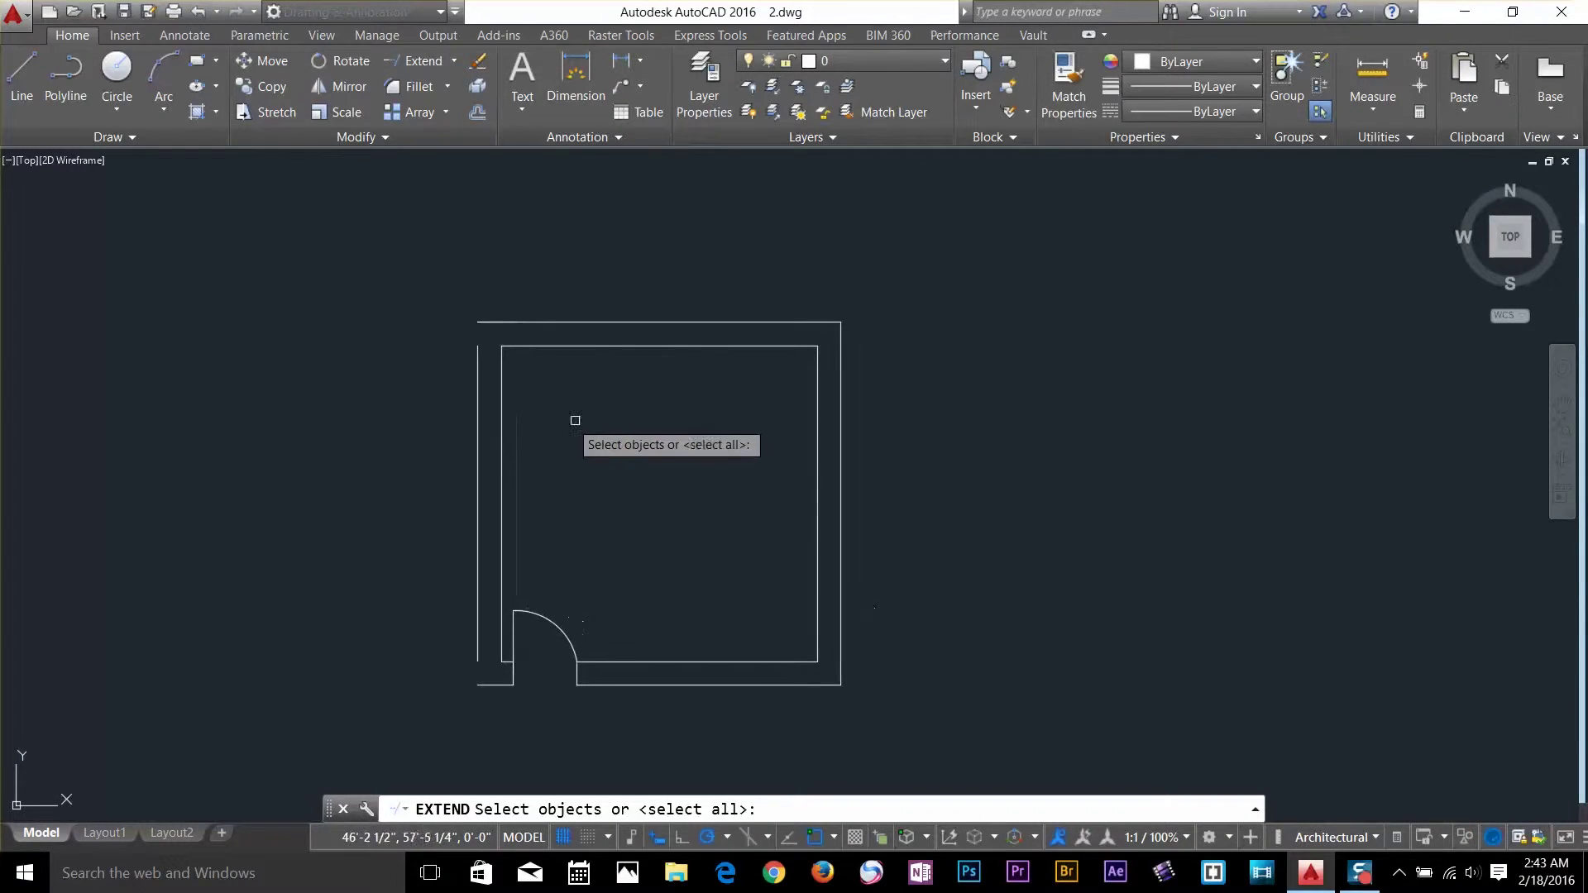
left_click(477, 386)
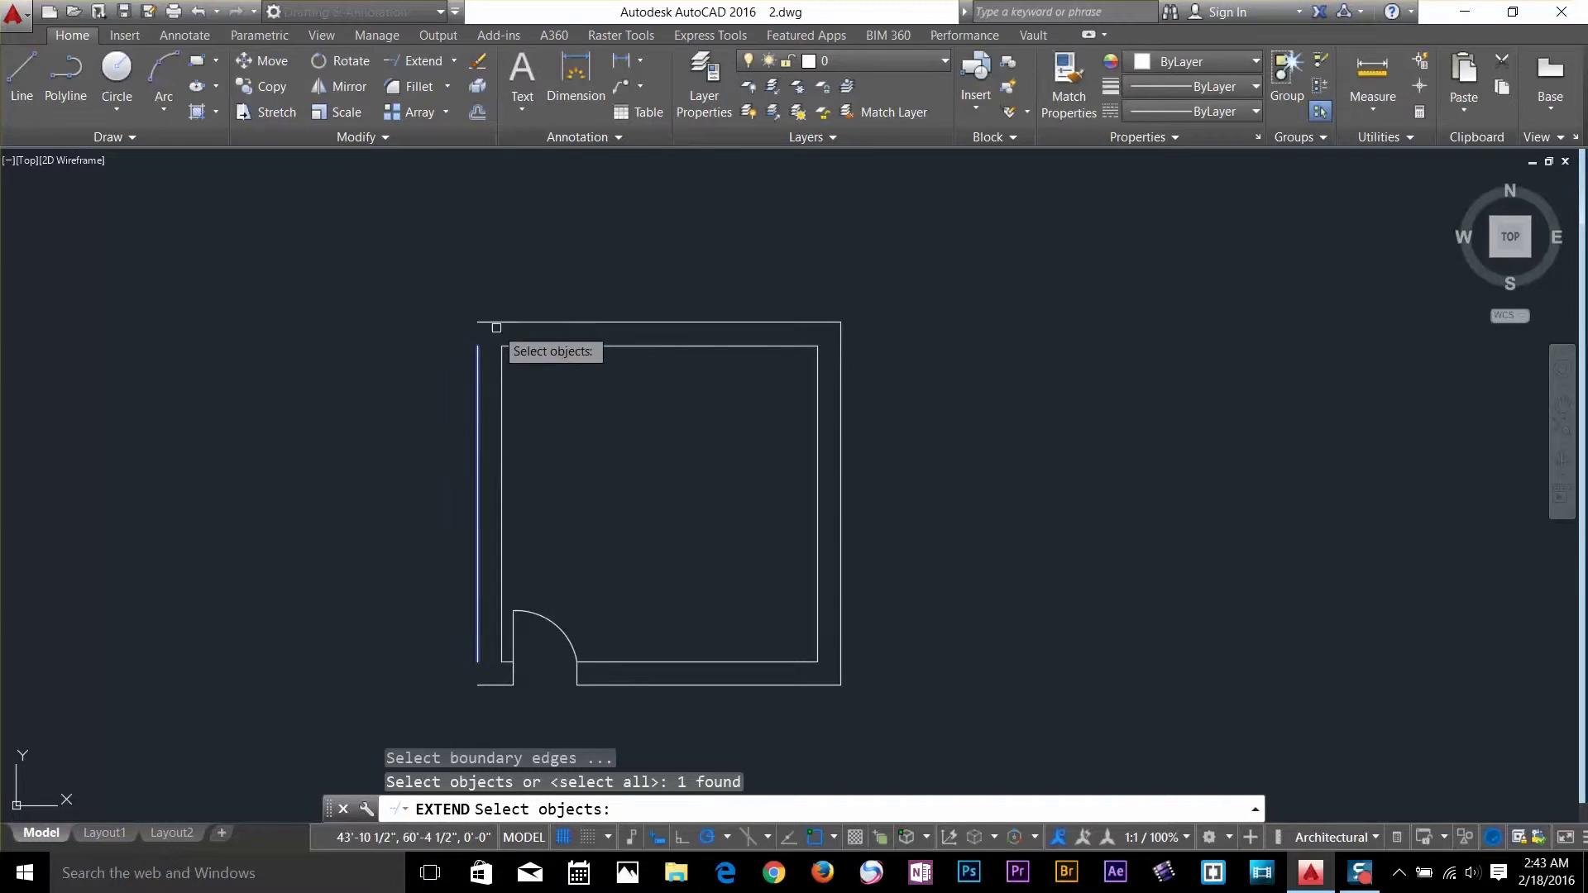
key("Return")
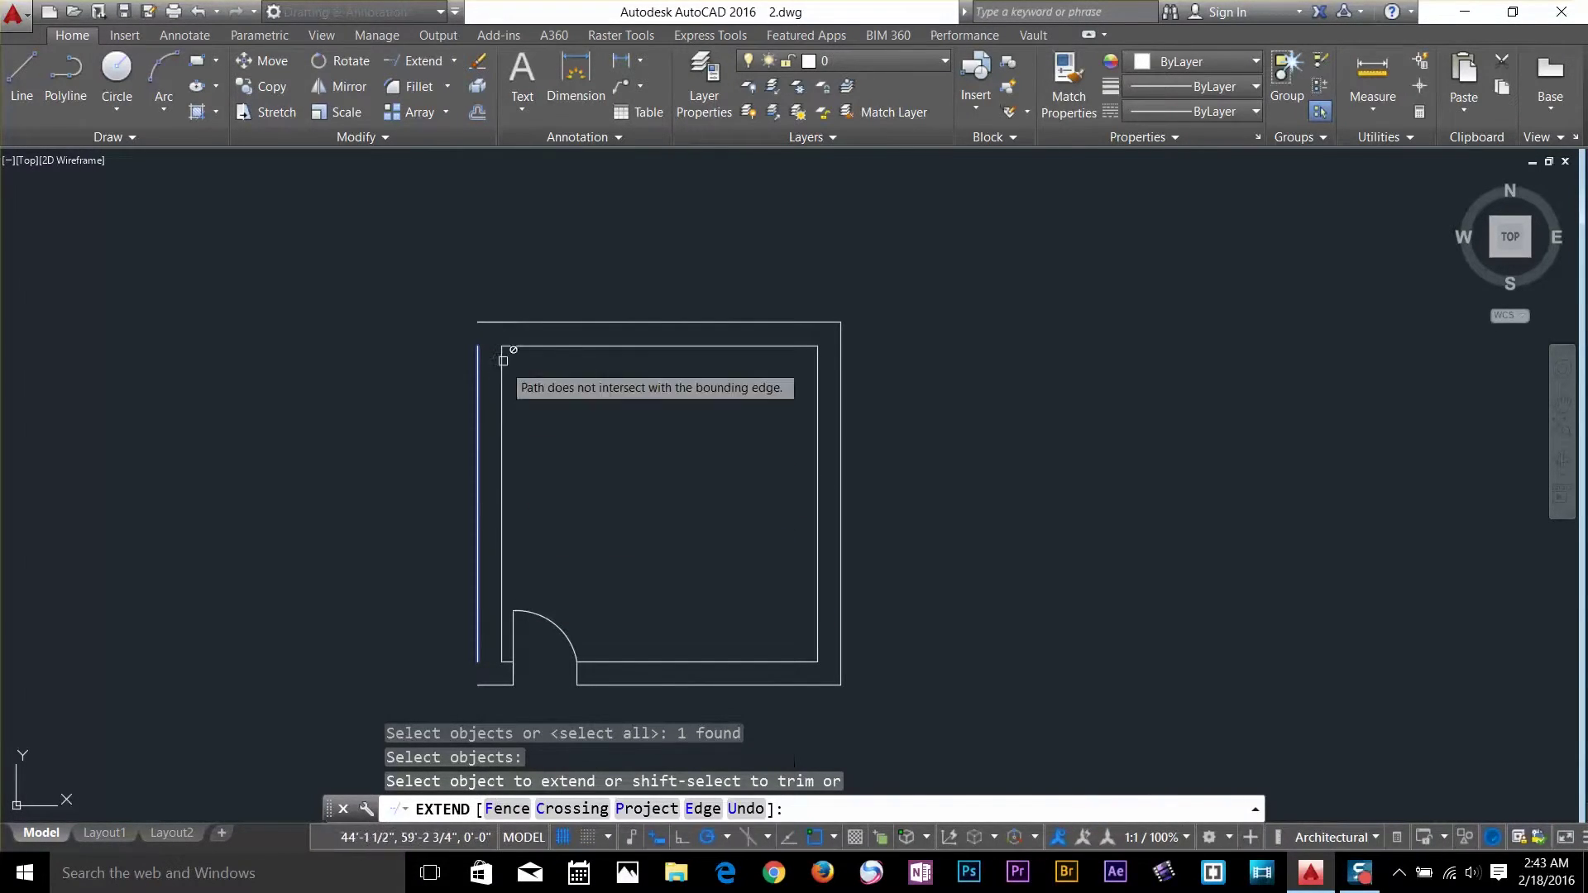
left_click(496, 329)
key("Return")
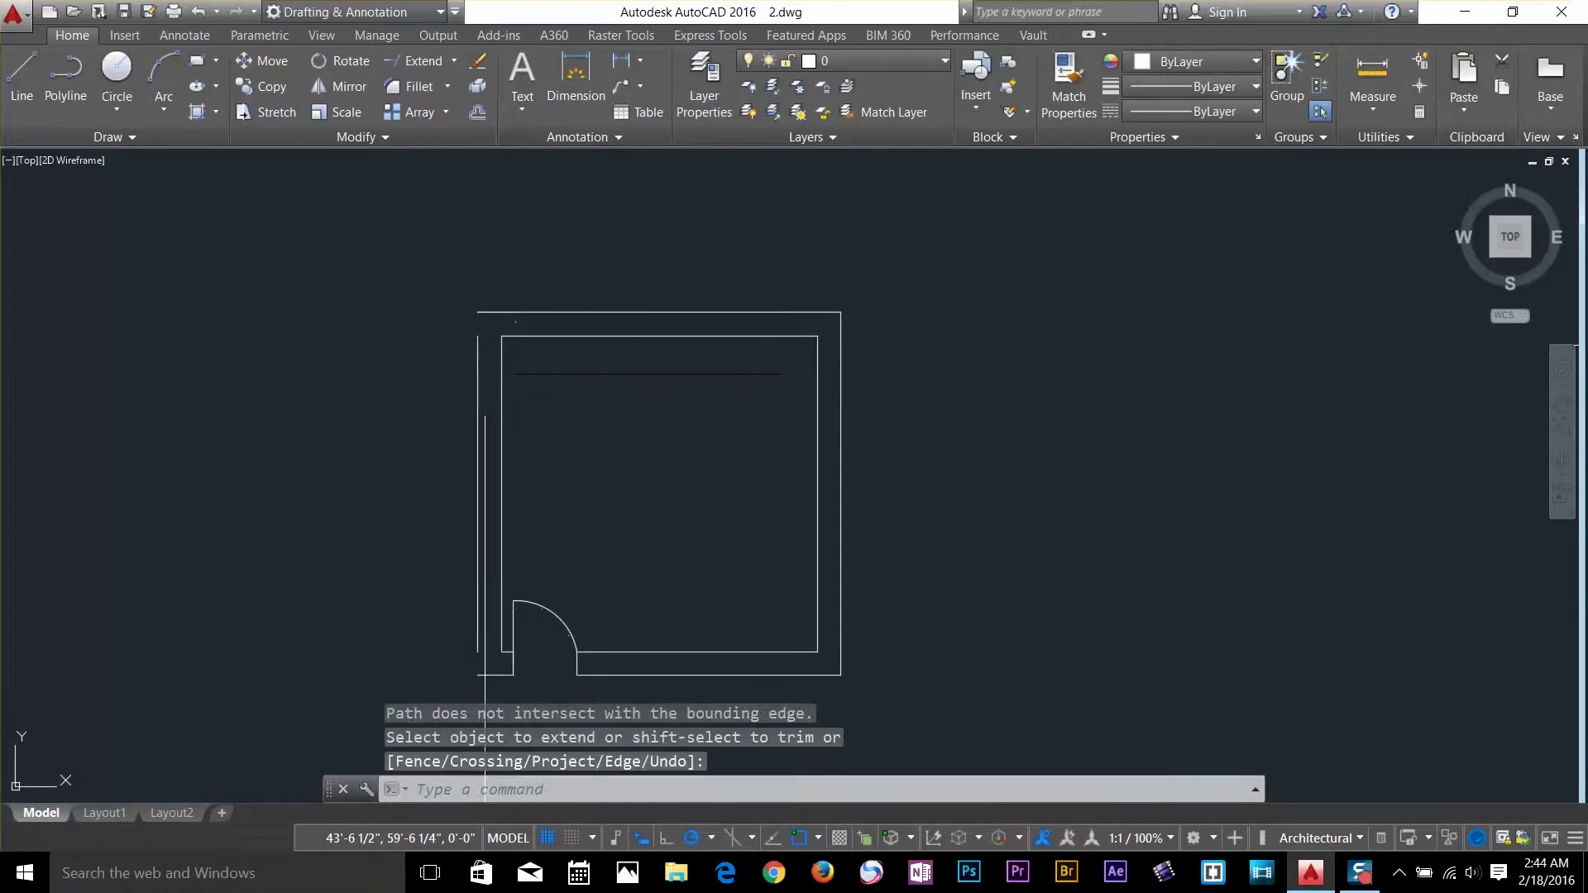
Extend the outer left wall line up to the top wall and down to the bottom wall.
key("Return")
key("Return")
left_click(481, 364)
left_click(478, 646)
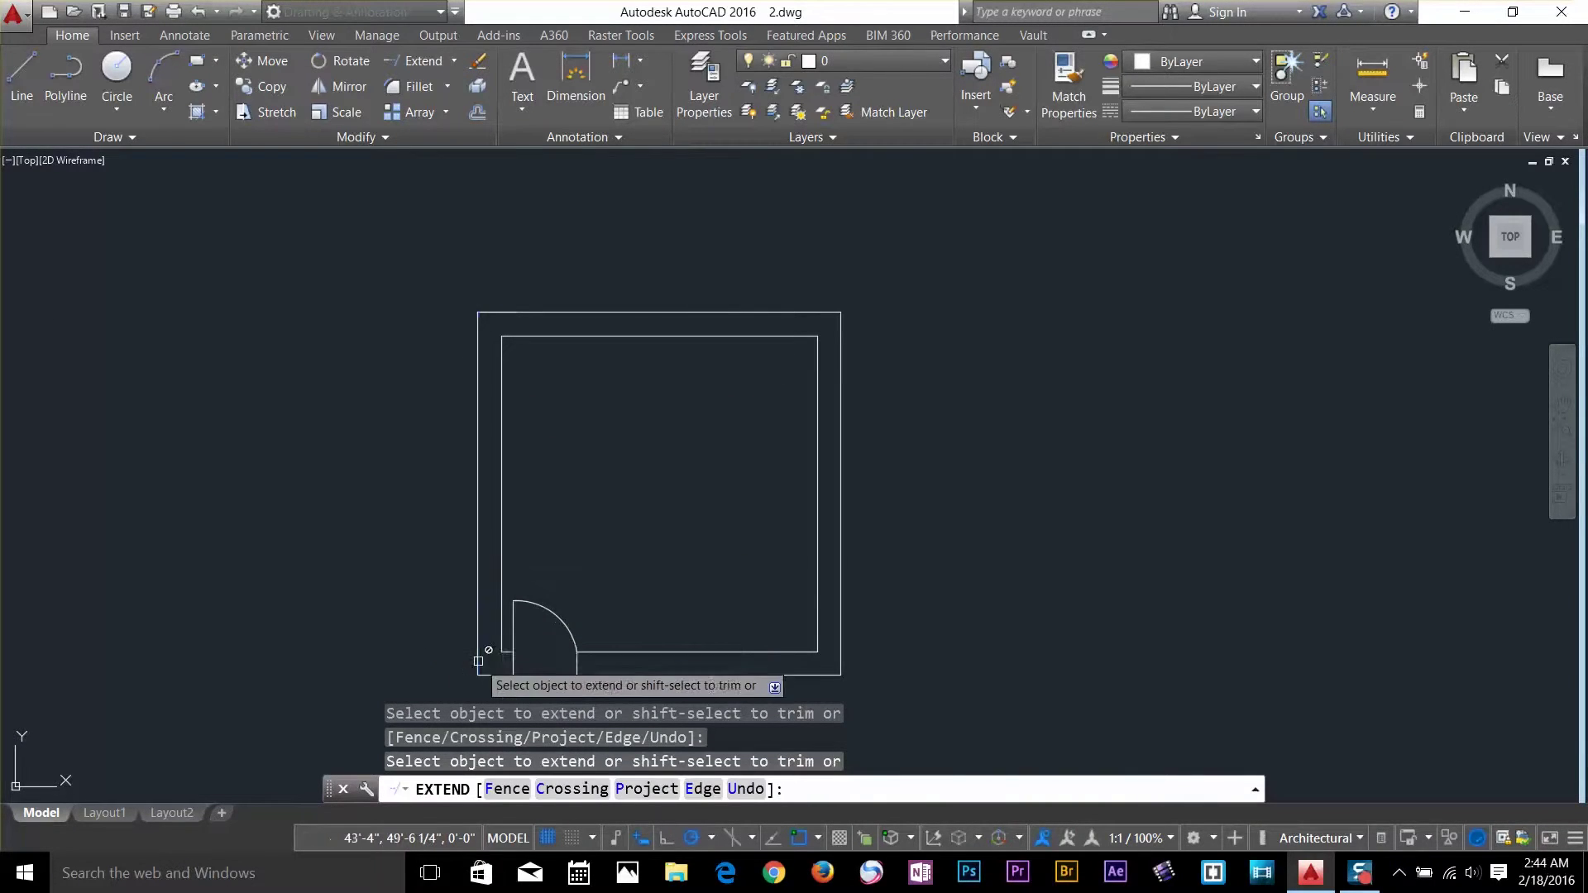
scroll(380, 534, "down", 4)
scroll(459, 455, "up", 2)
key("Return")
scroll(487, 559, "up", 6)
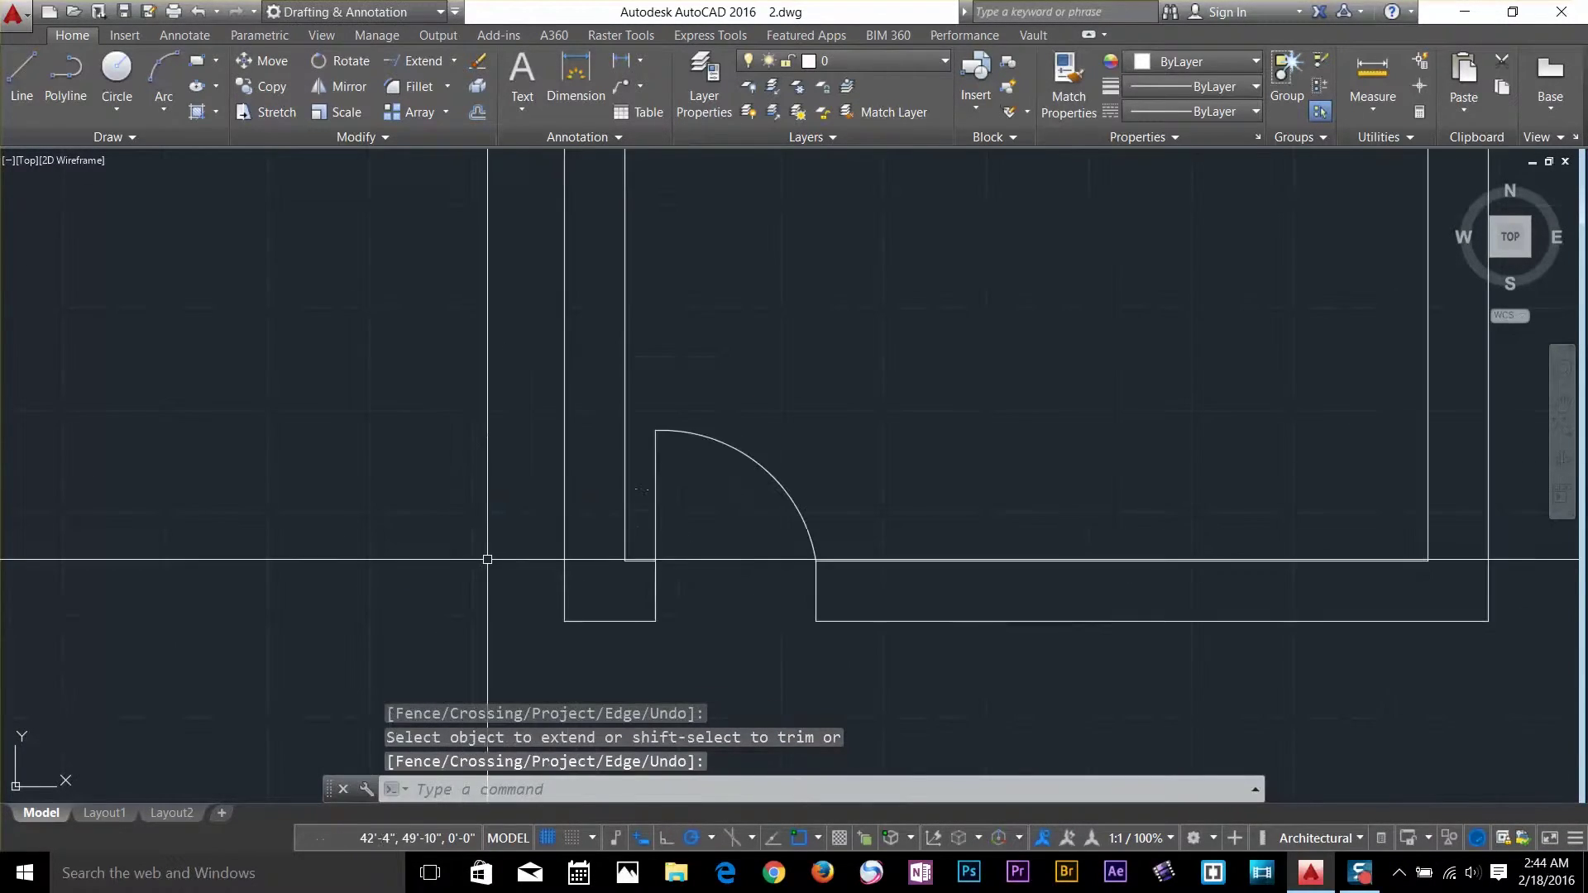
scroll(649, 529, "down", 5)
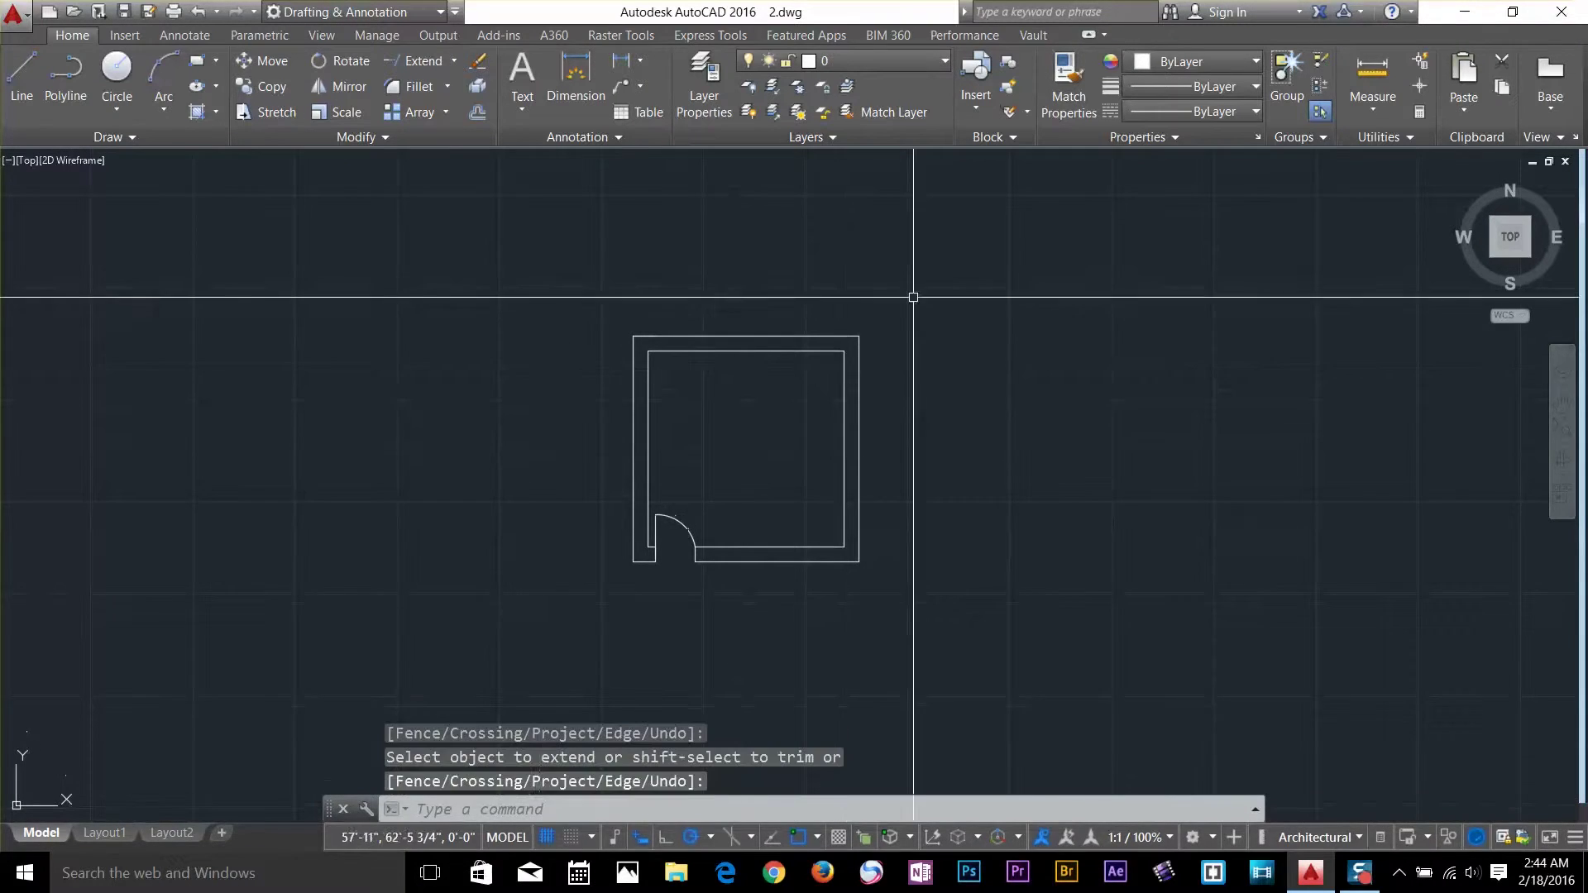
middle_click_drag(852, 378, 310, 383)
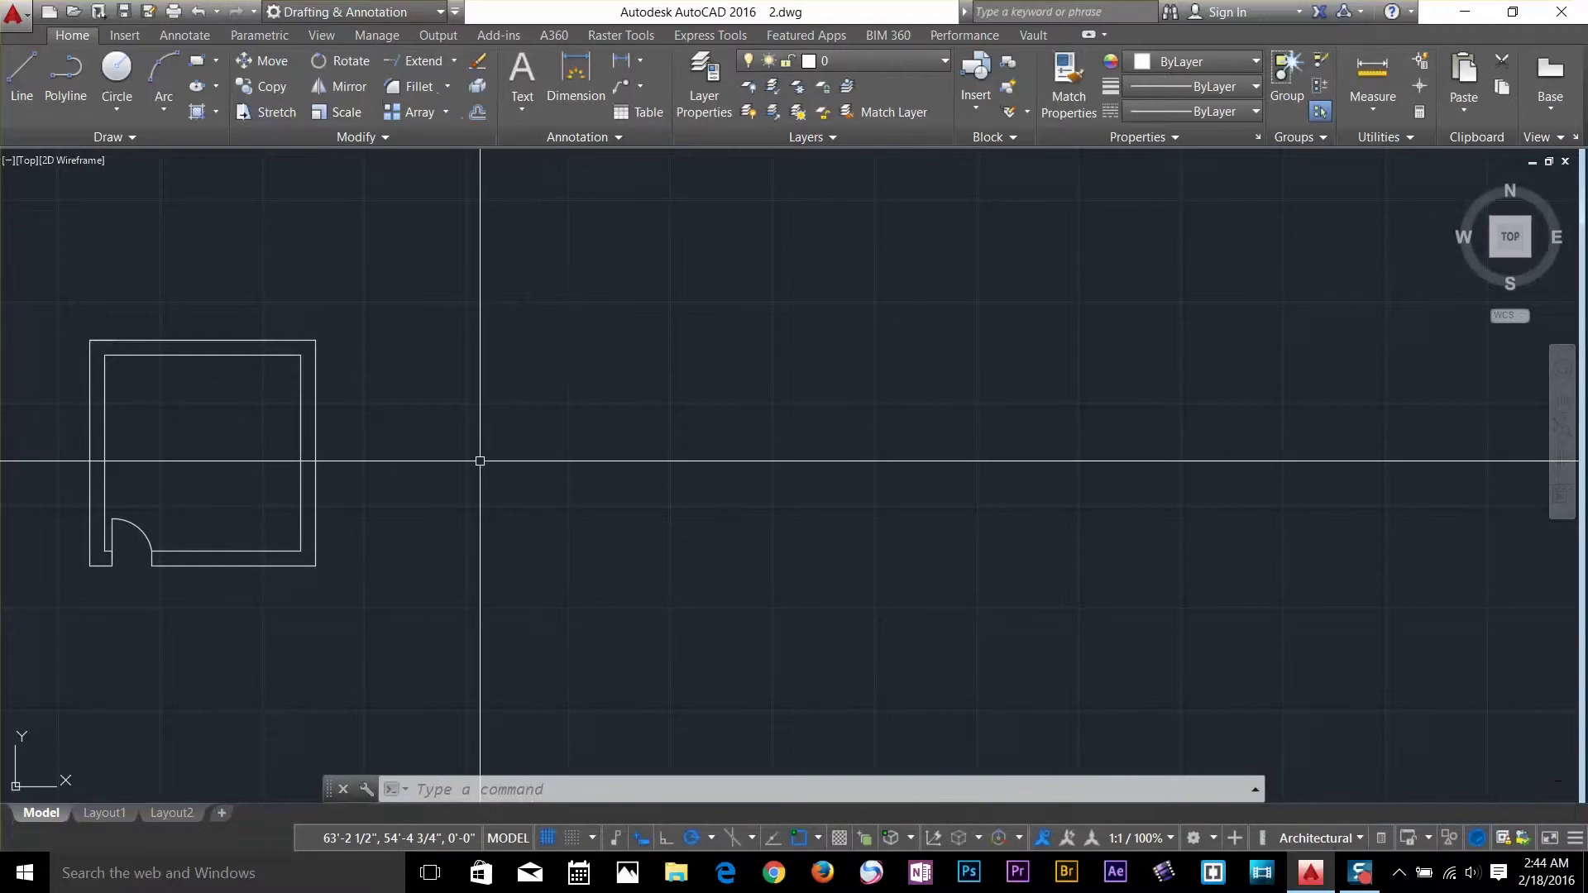
Draw a tilted five-segment line outline beside the room using LINE.
type("l")
key("Return")
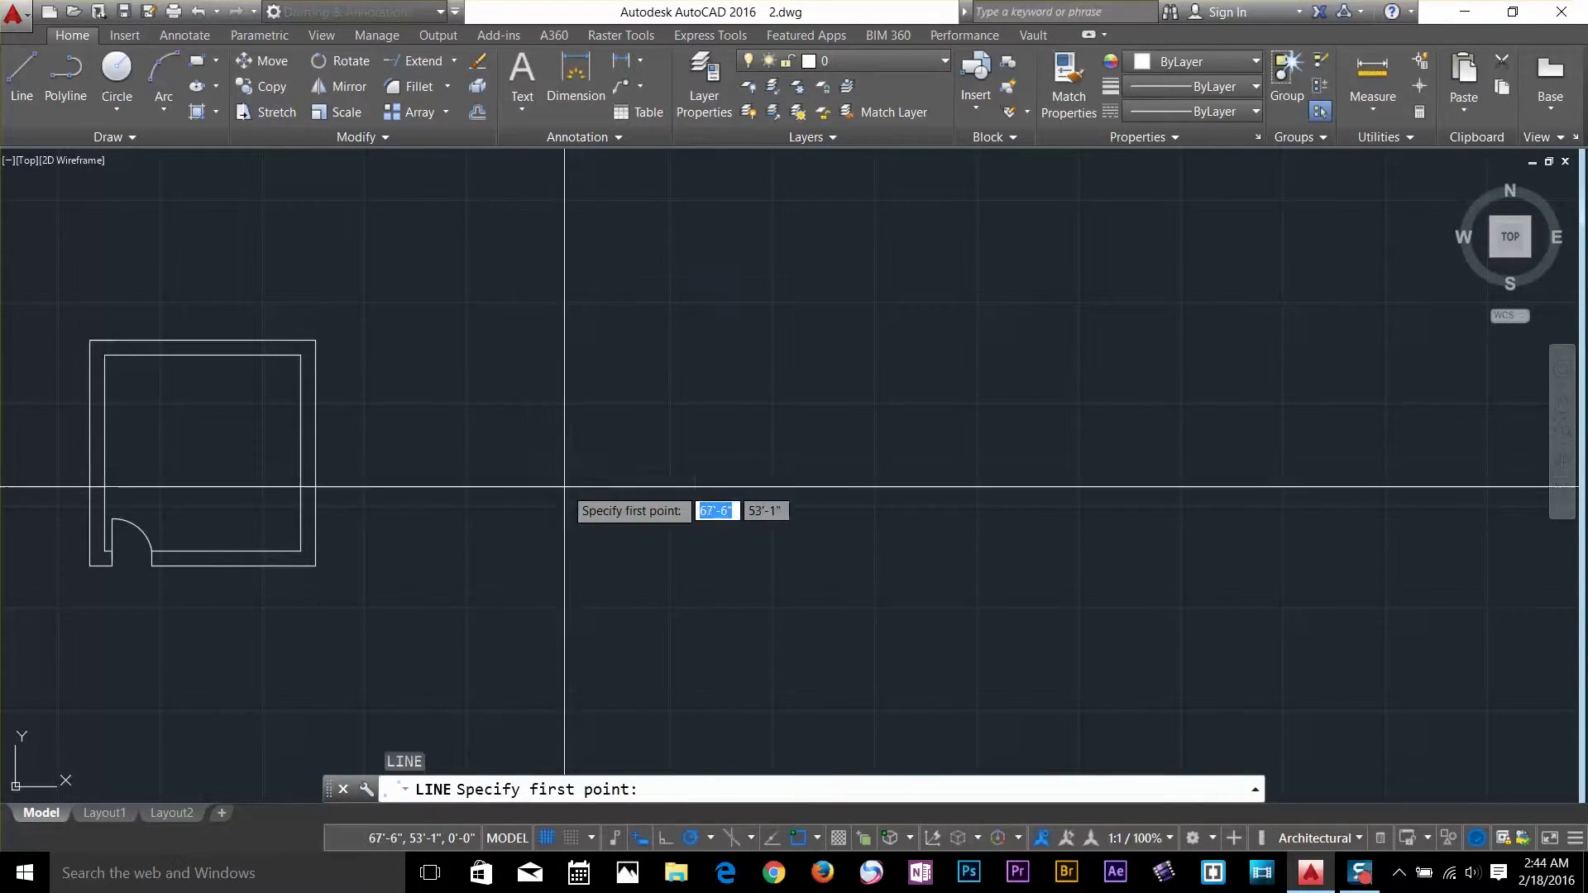
left_click(565, 484)
left_click(613, 412)
left_click(670, 470)
left_click(605, 559)
left_click(540, 530)
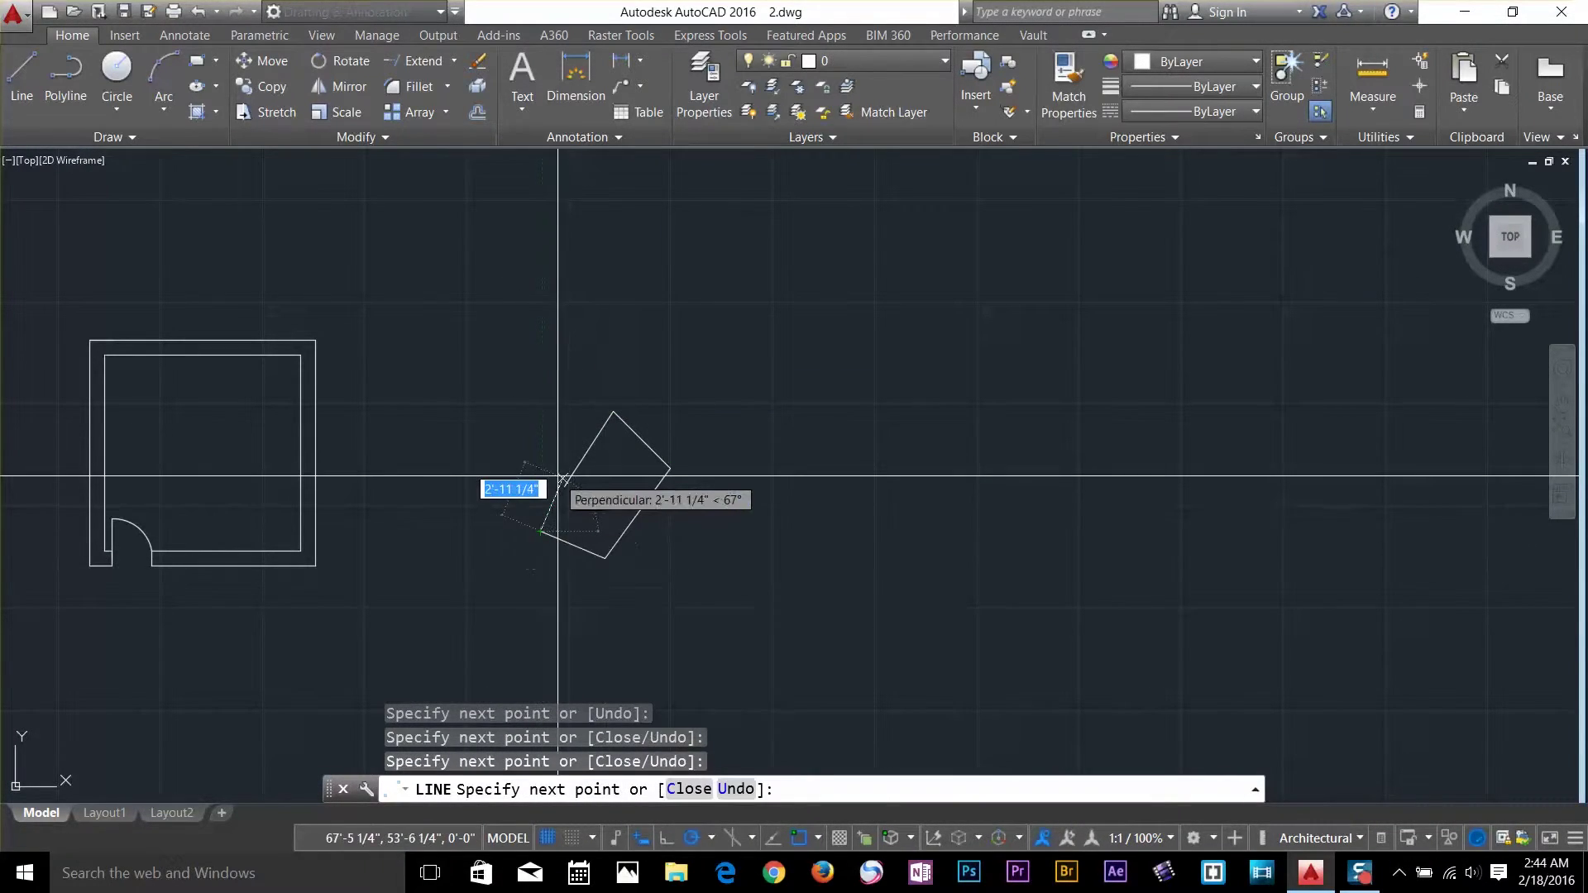
left_click(561, 485)
key("Return")
scroll(851, 558, "down", 2)
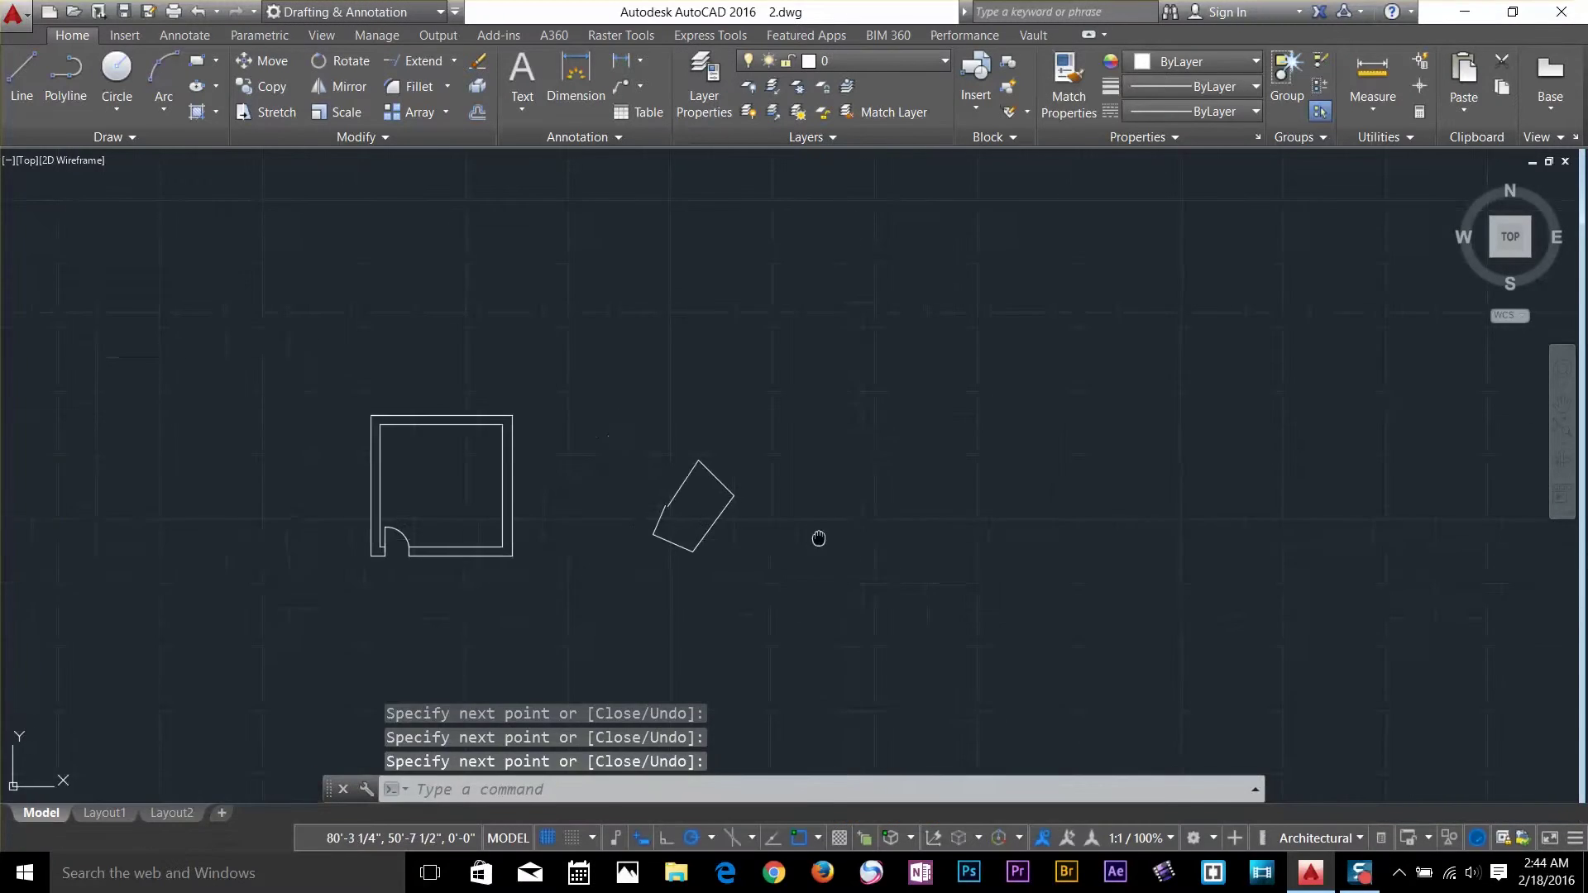
scroll(827, 503, "up", 4)
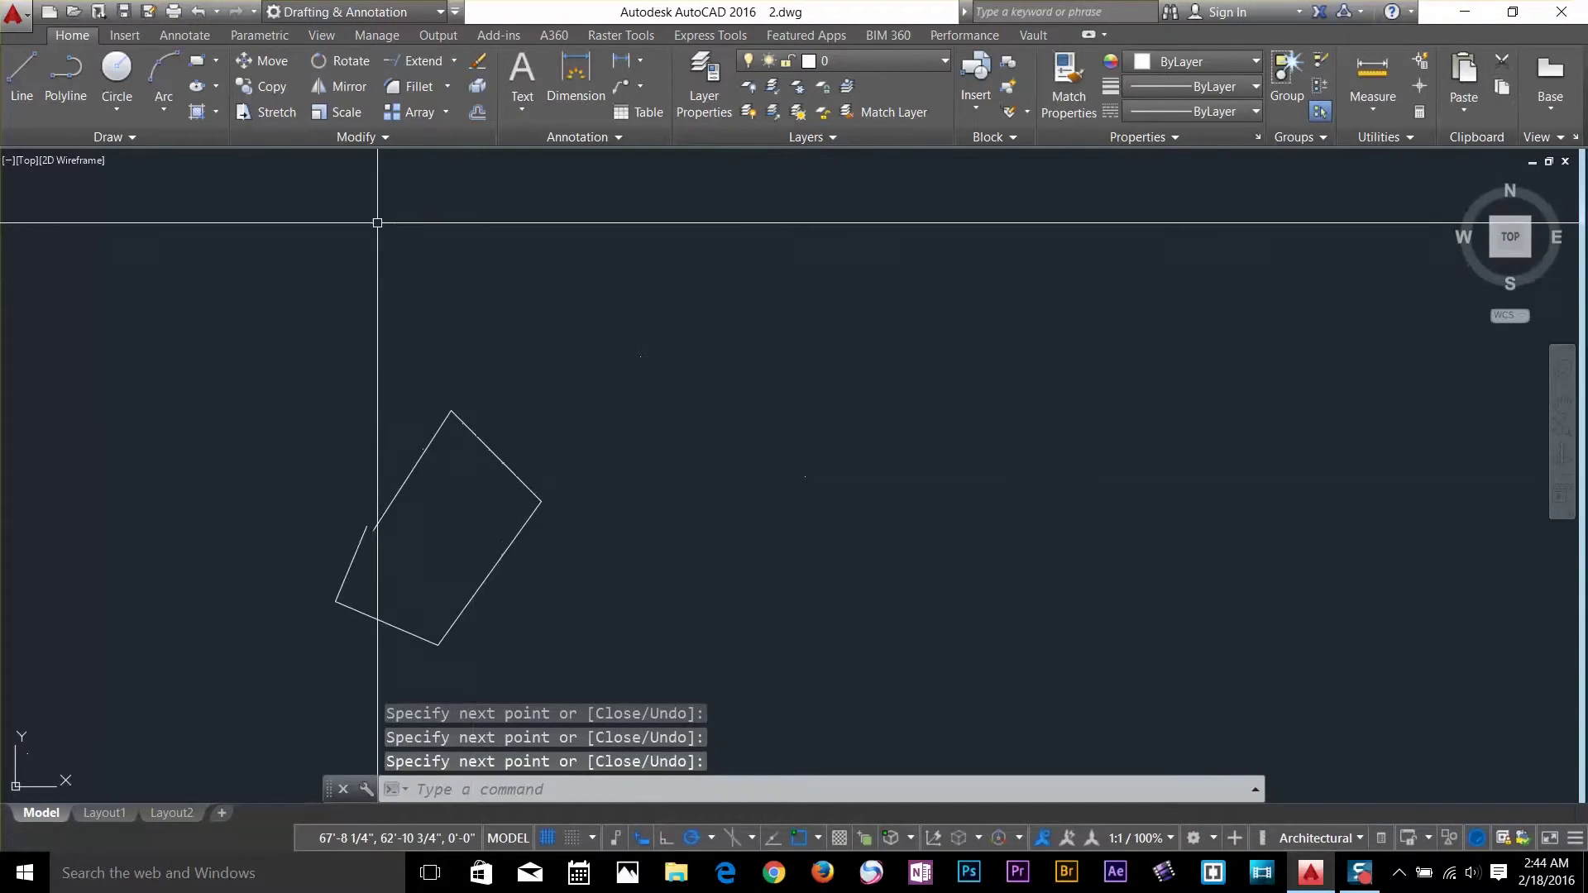
Select the tilted outline's five lines and set the mirror line's first point below it.
left_click(354, 91)
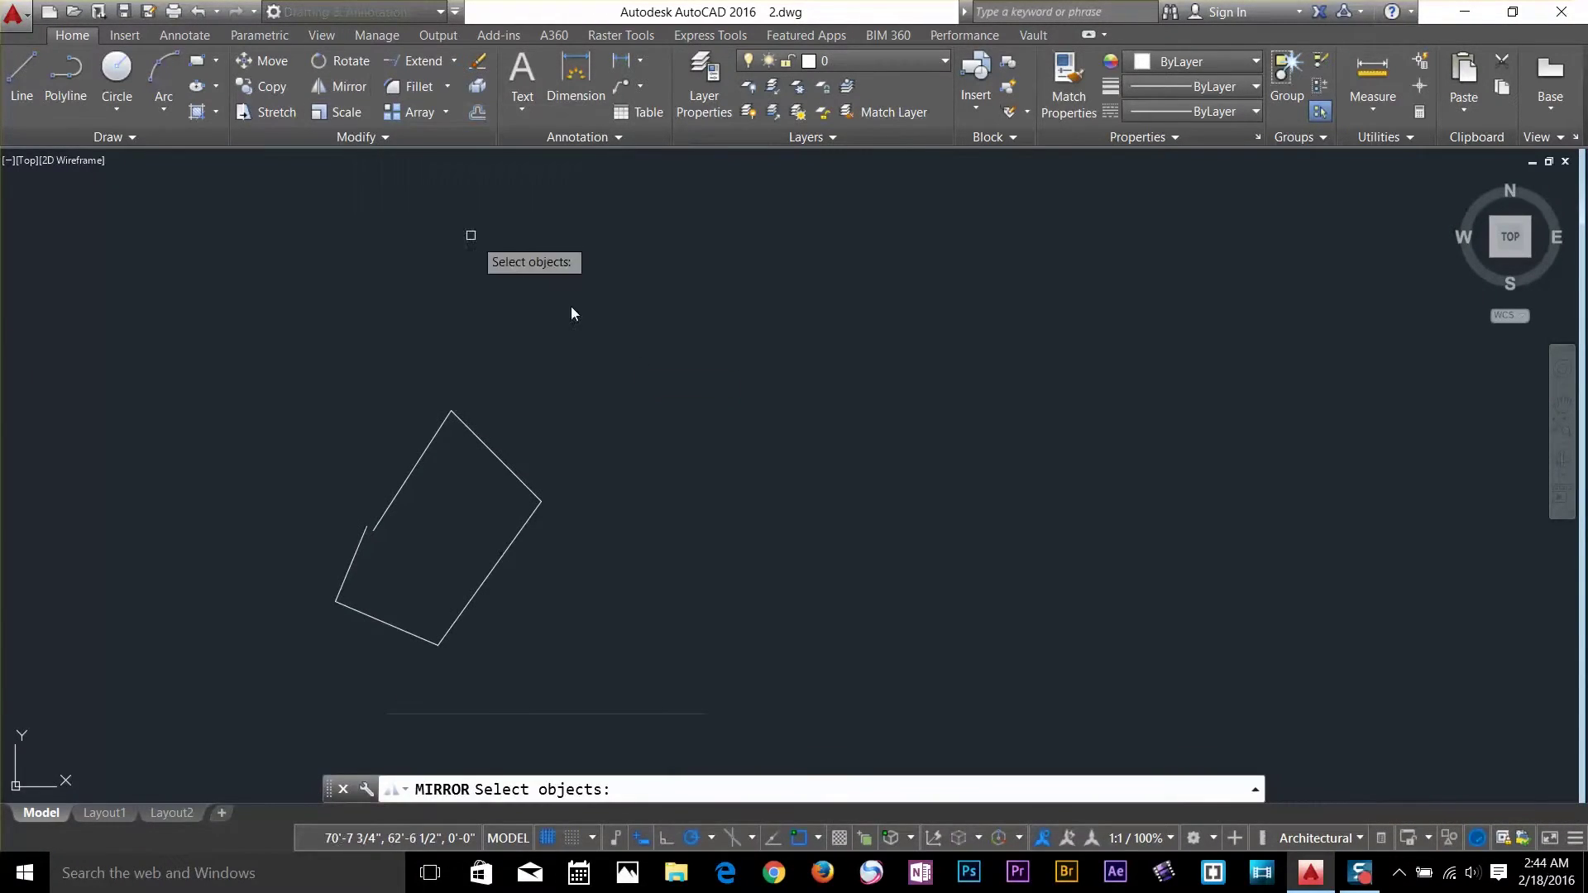
left_click(618, 359)
left_click(298, 666)
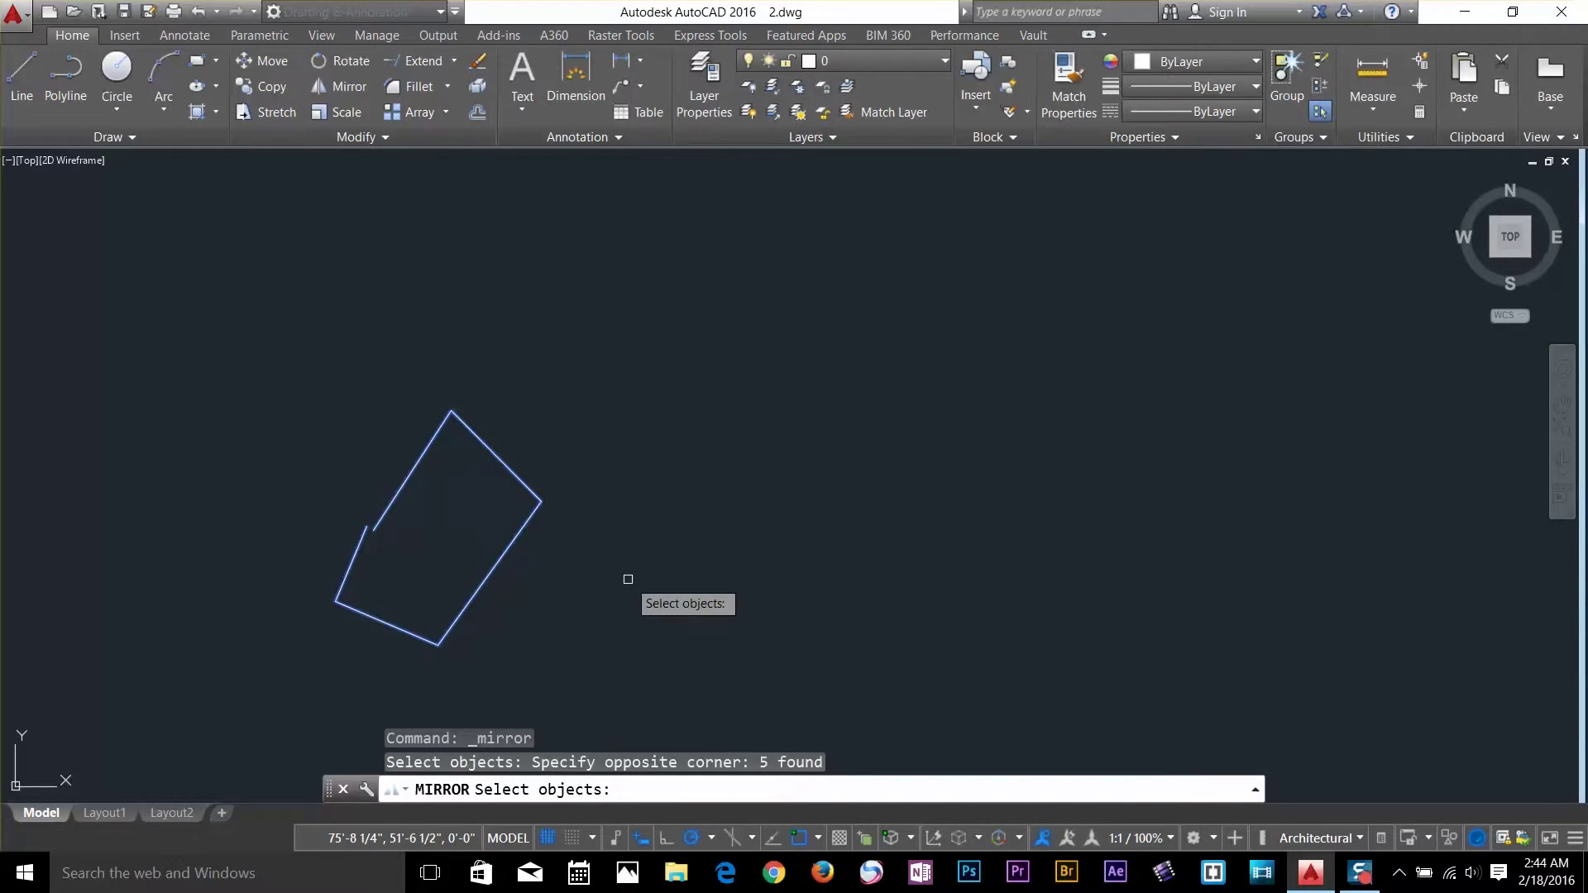
key("Return")
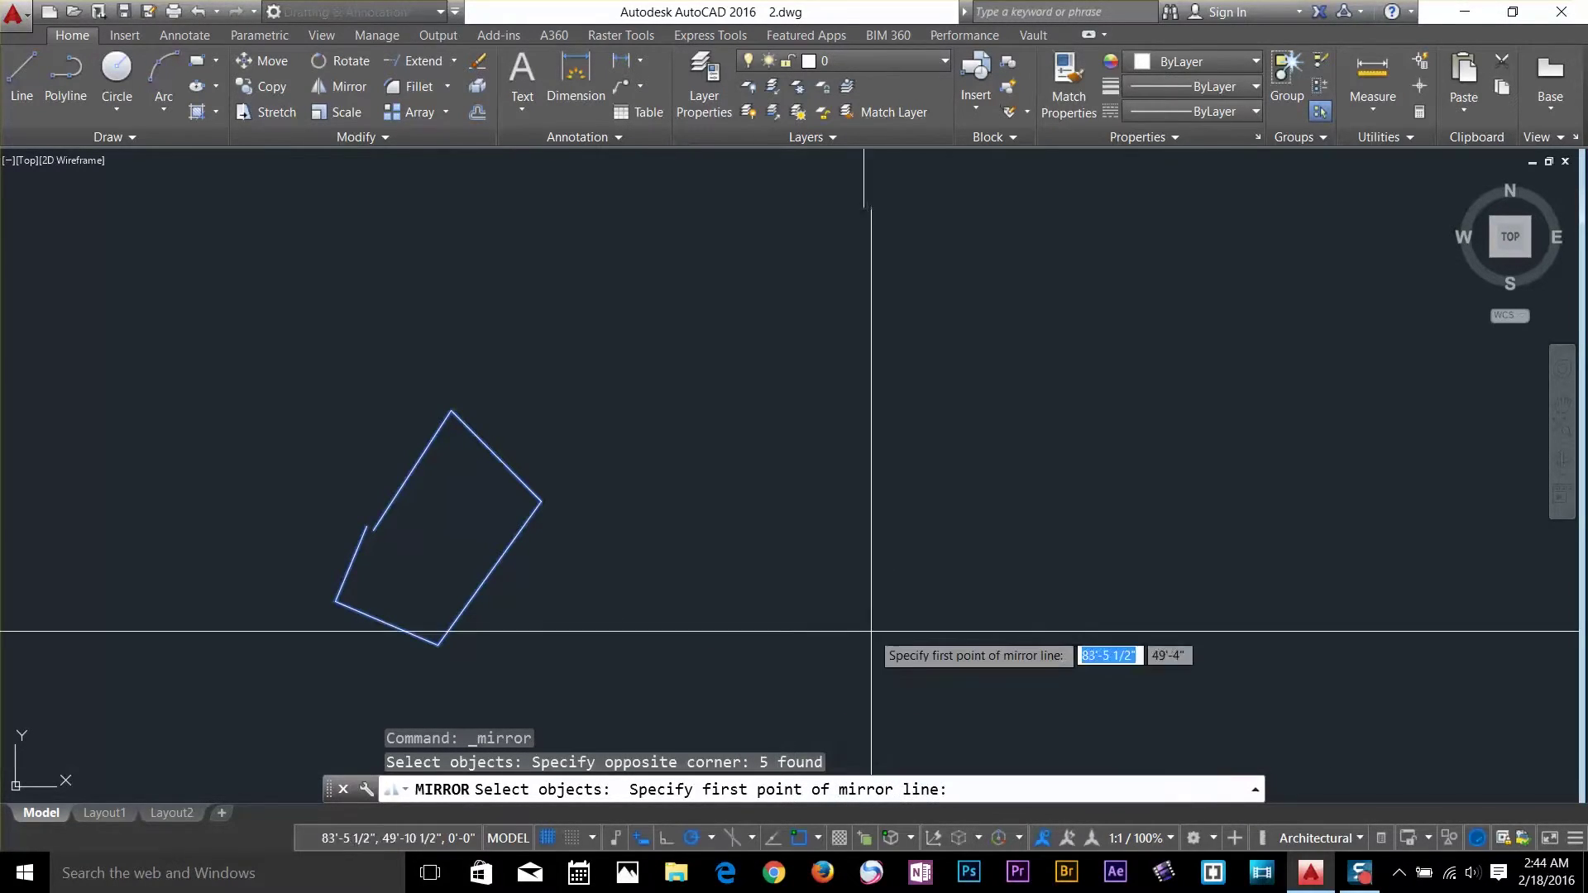
middle_click_drag(727, 538, 744, 454)
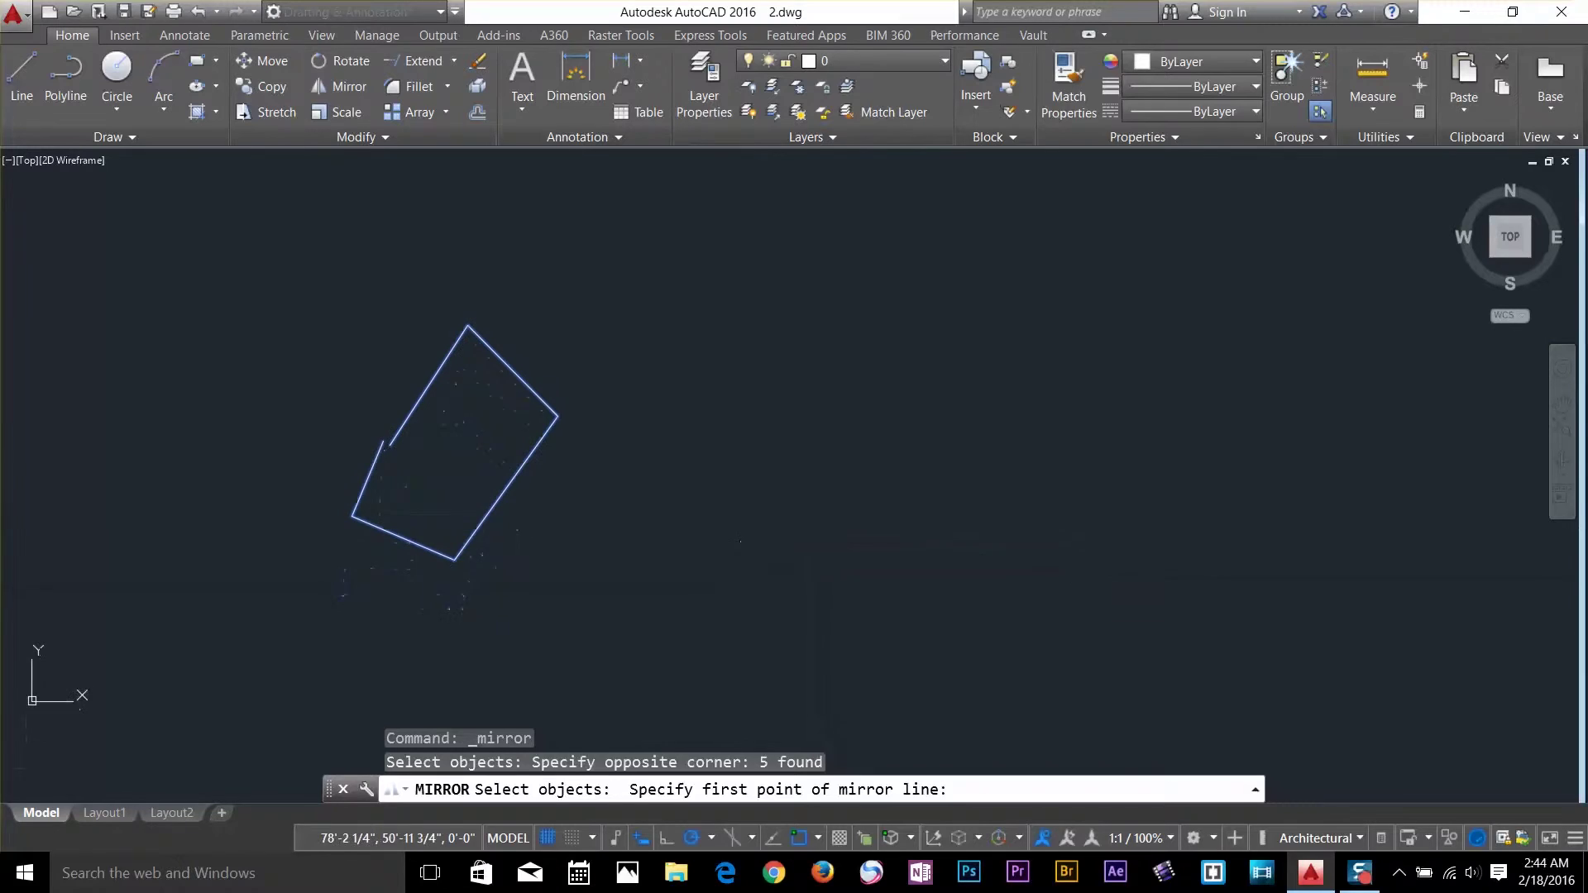
left_click(703, 560)
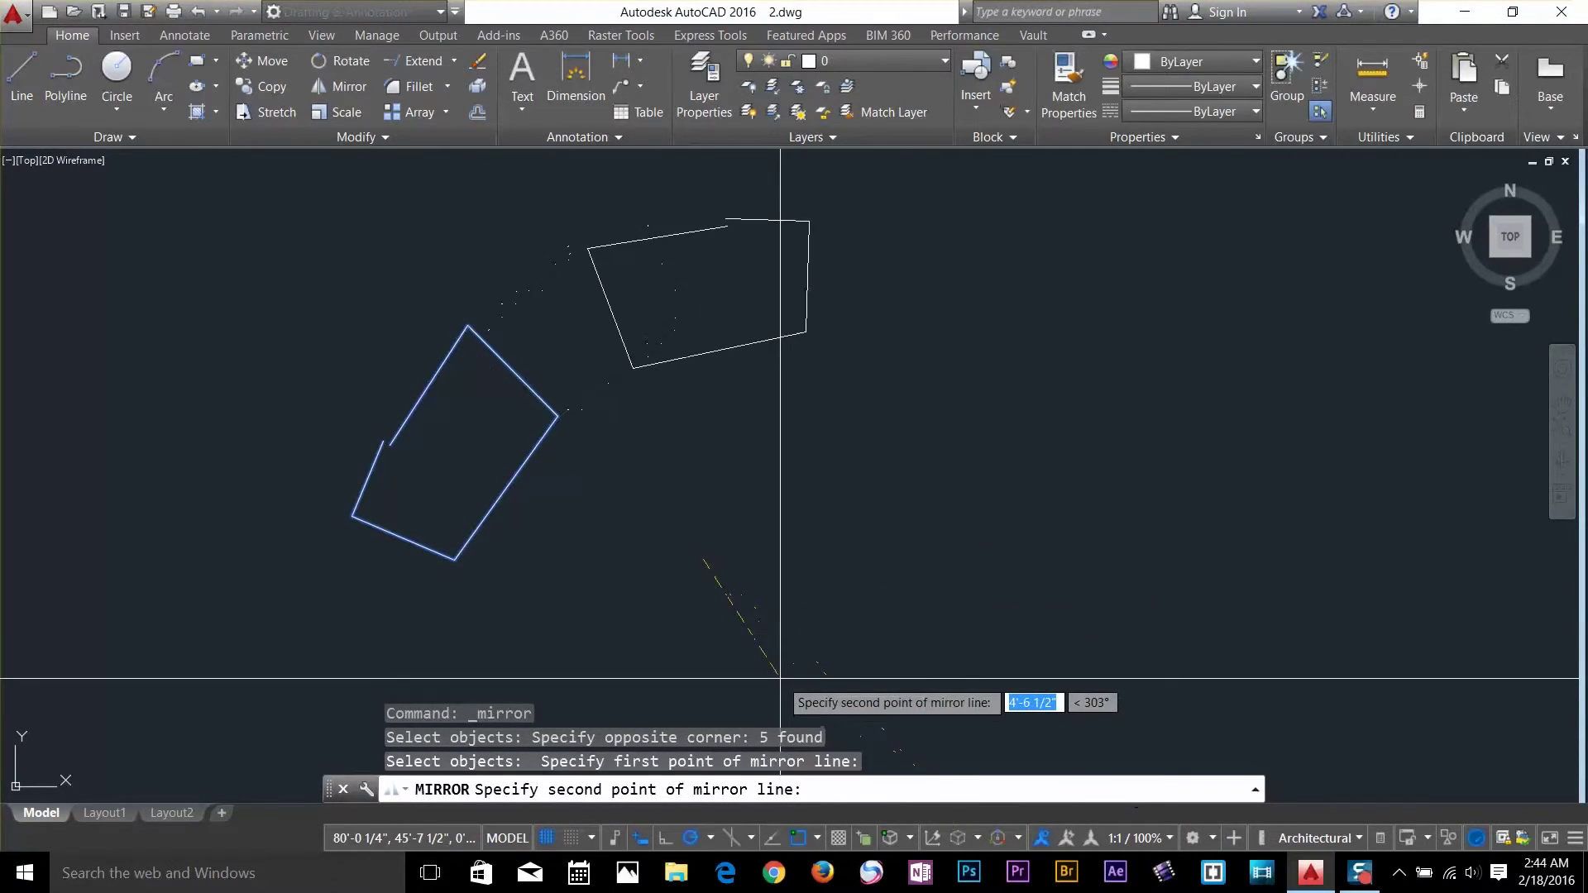
key("F8")
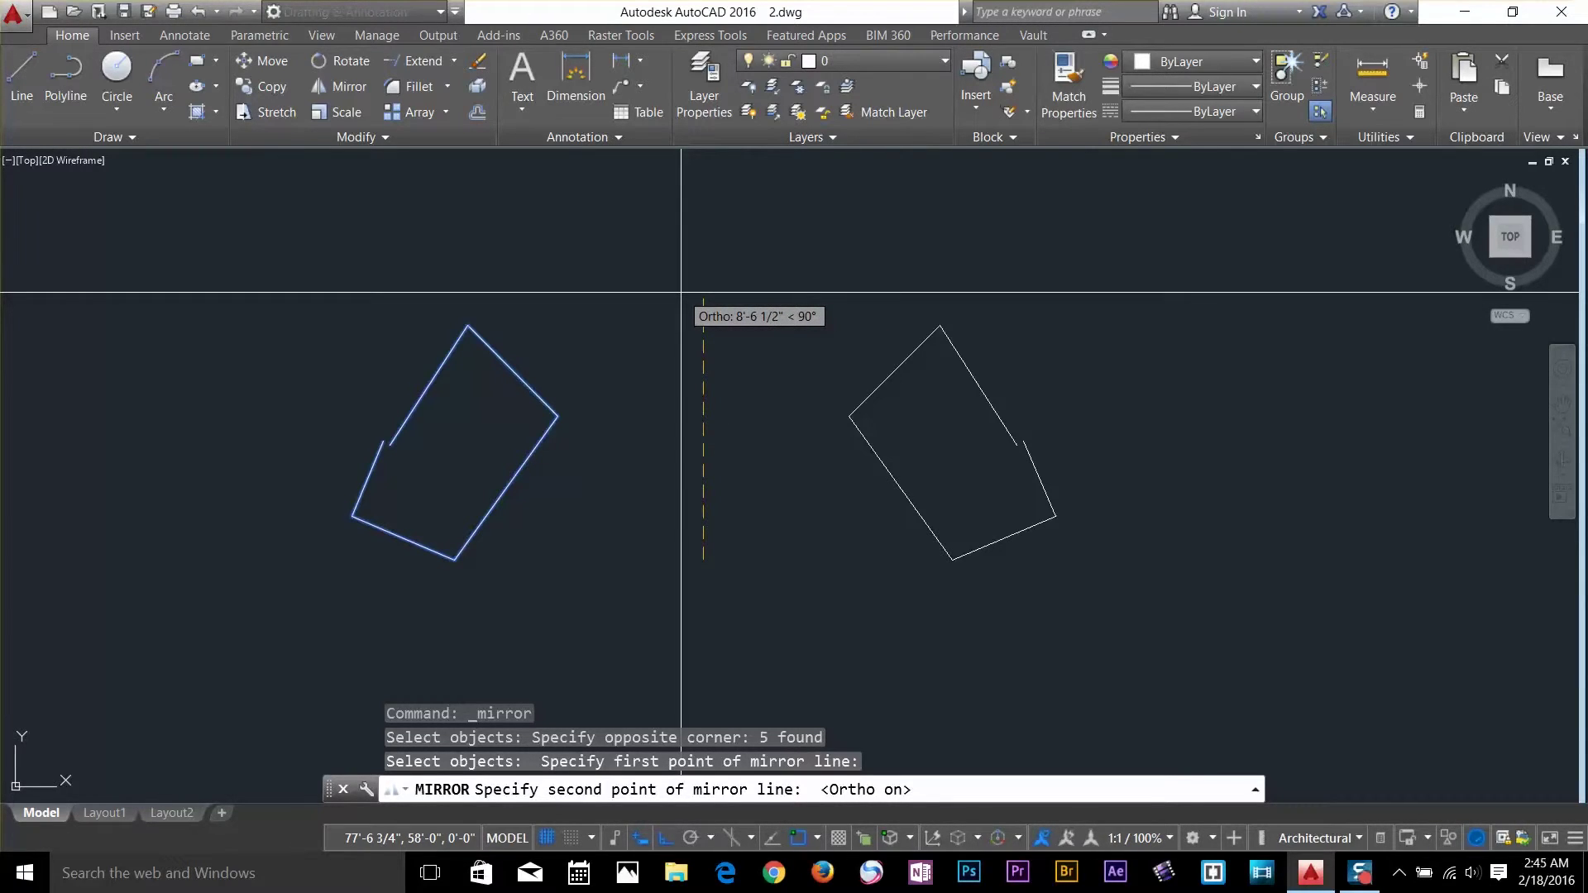
Switch Ortho off for Polar Tracking, set the second mirror point straight above, keeping the original.
key("F8")
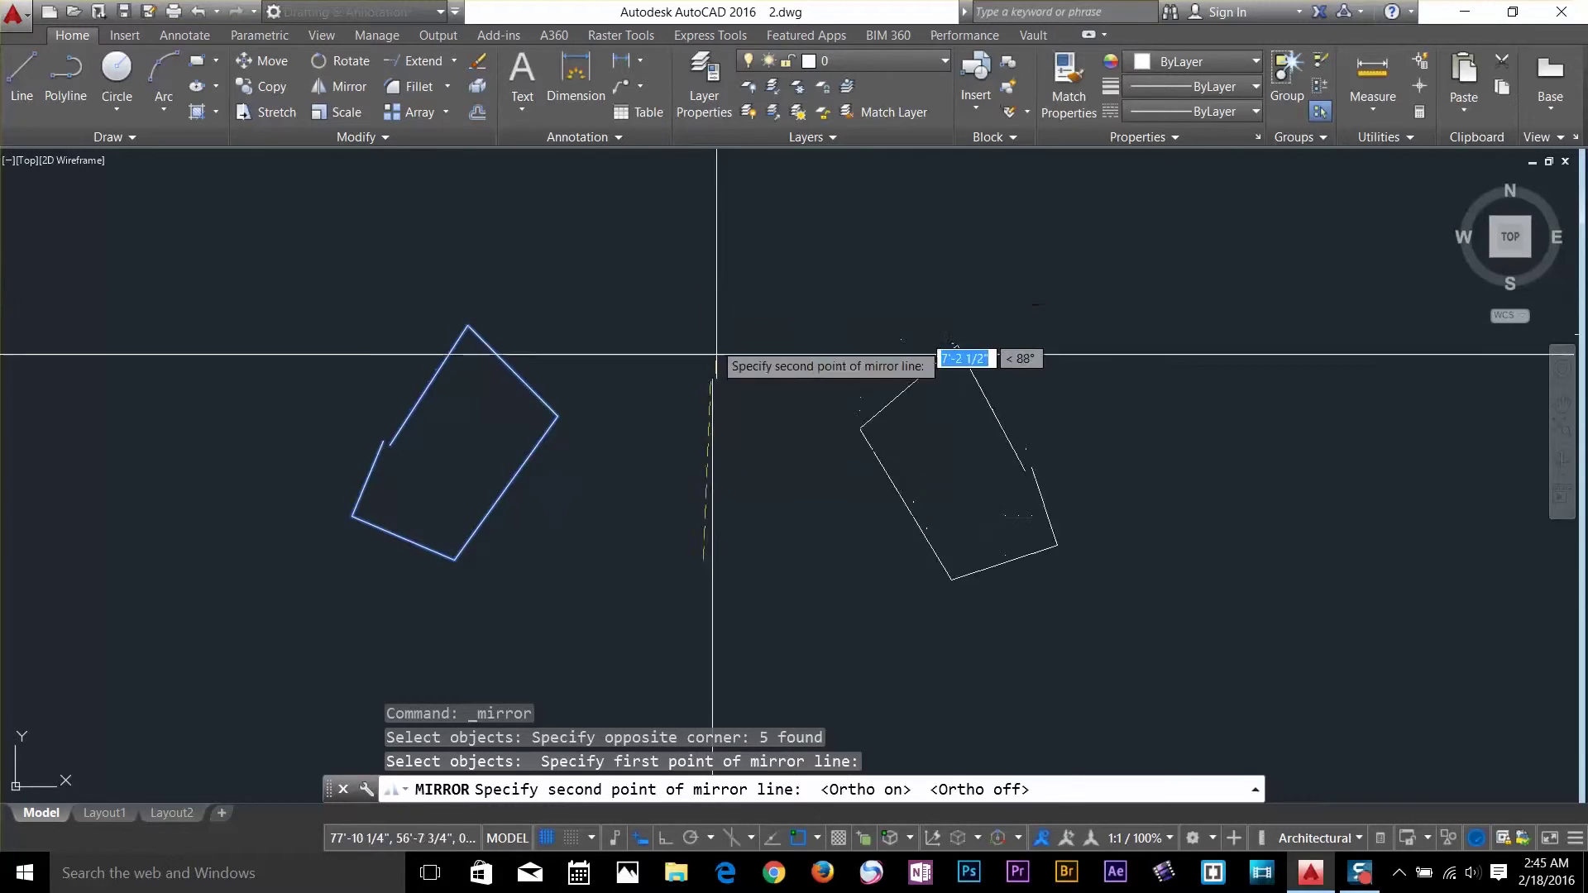
left_click(691, 838)
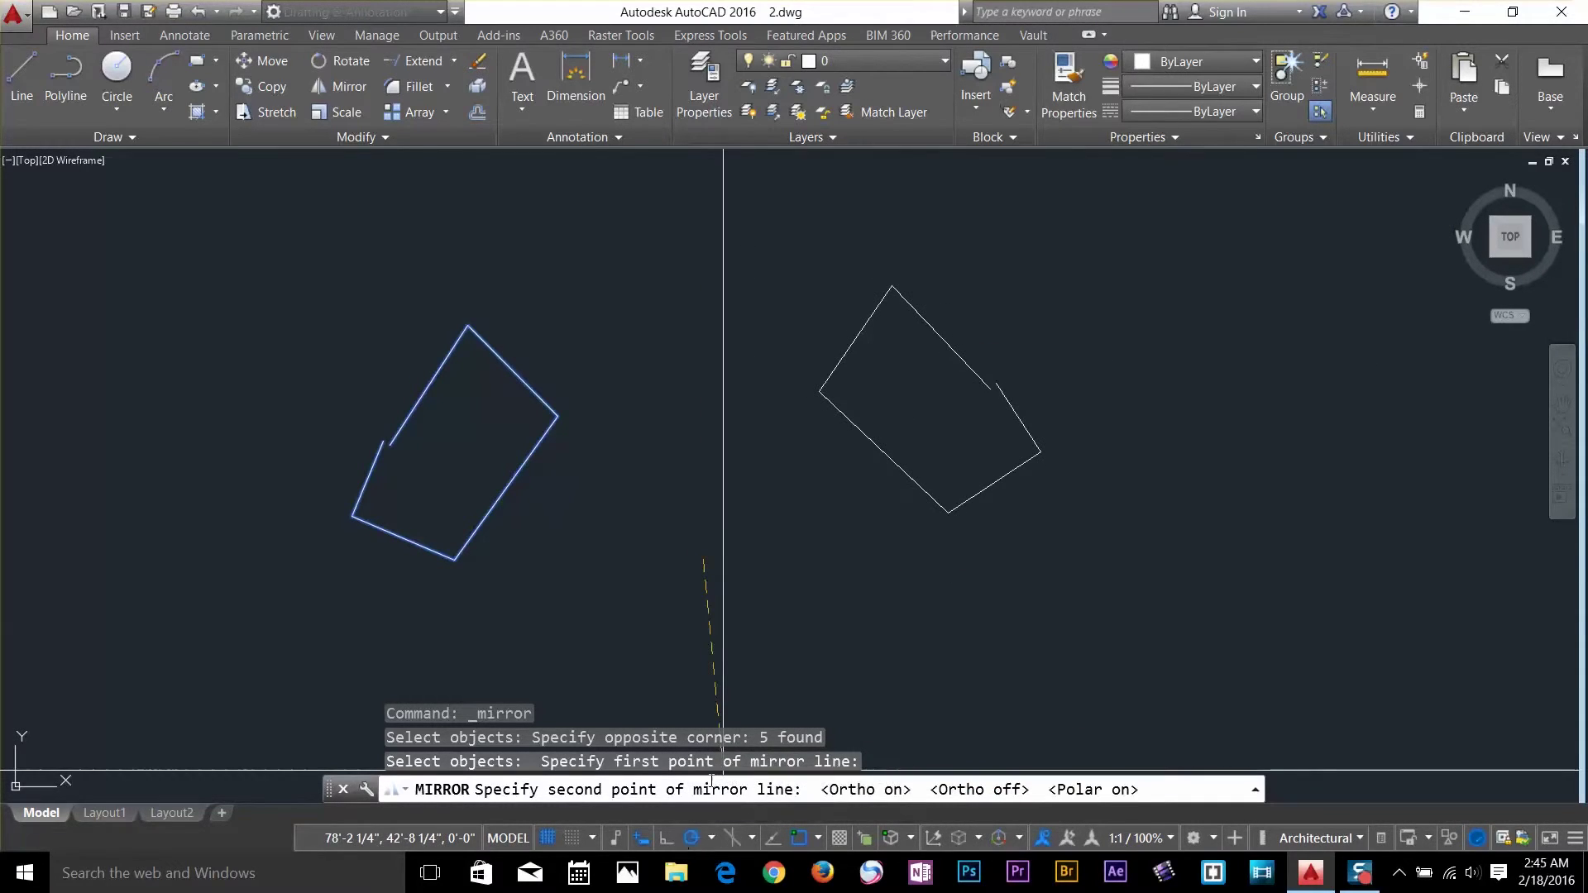
left_click(702, 221)
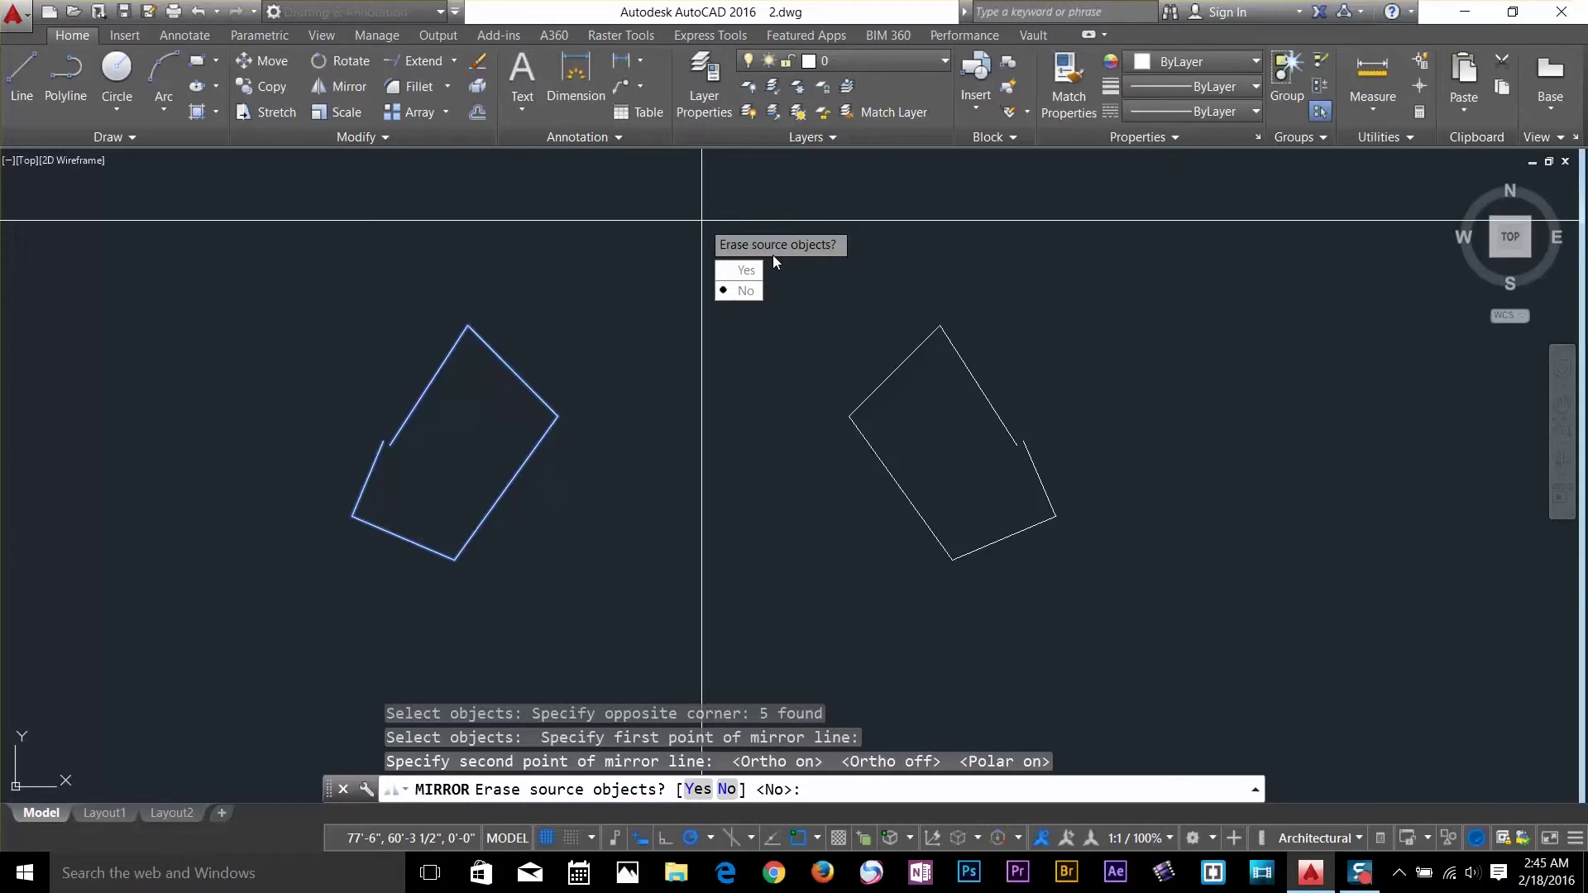
left_click(746, 291)
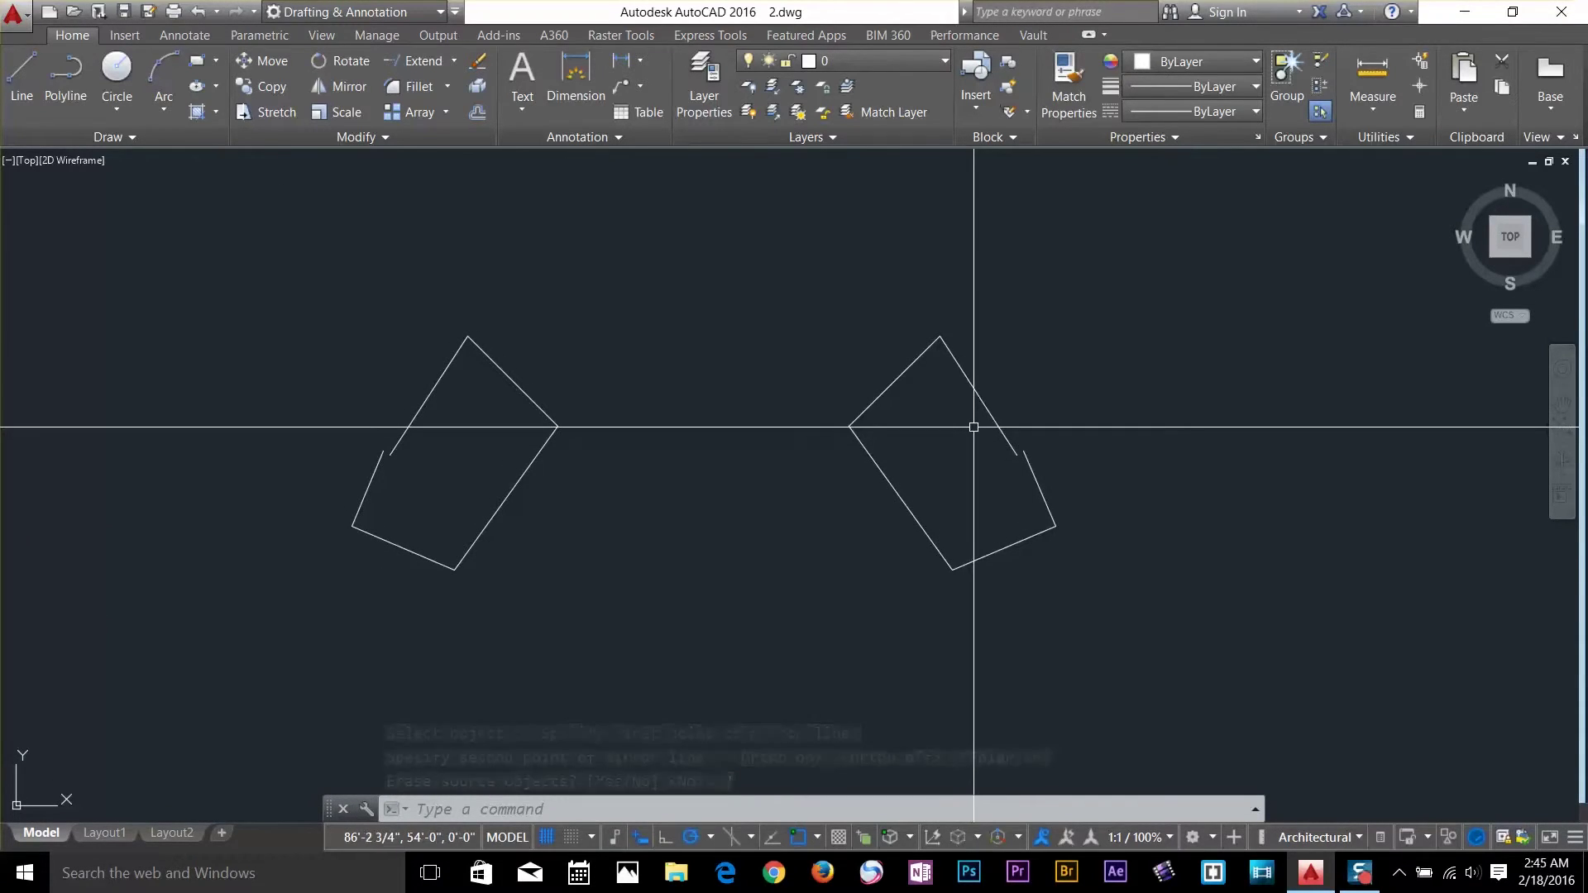
Crossing-select both tilted outlines and delete them.
left_click(1157, 317)
left_click(272, 617)
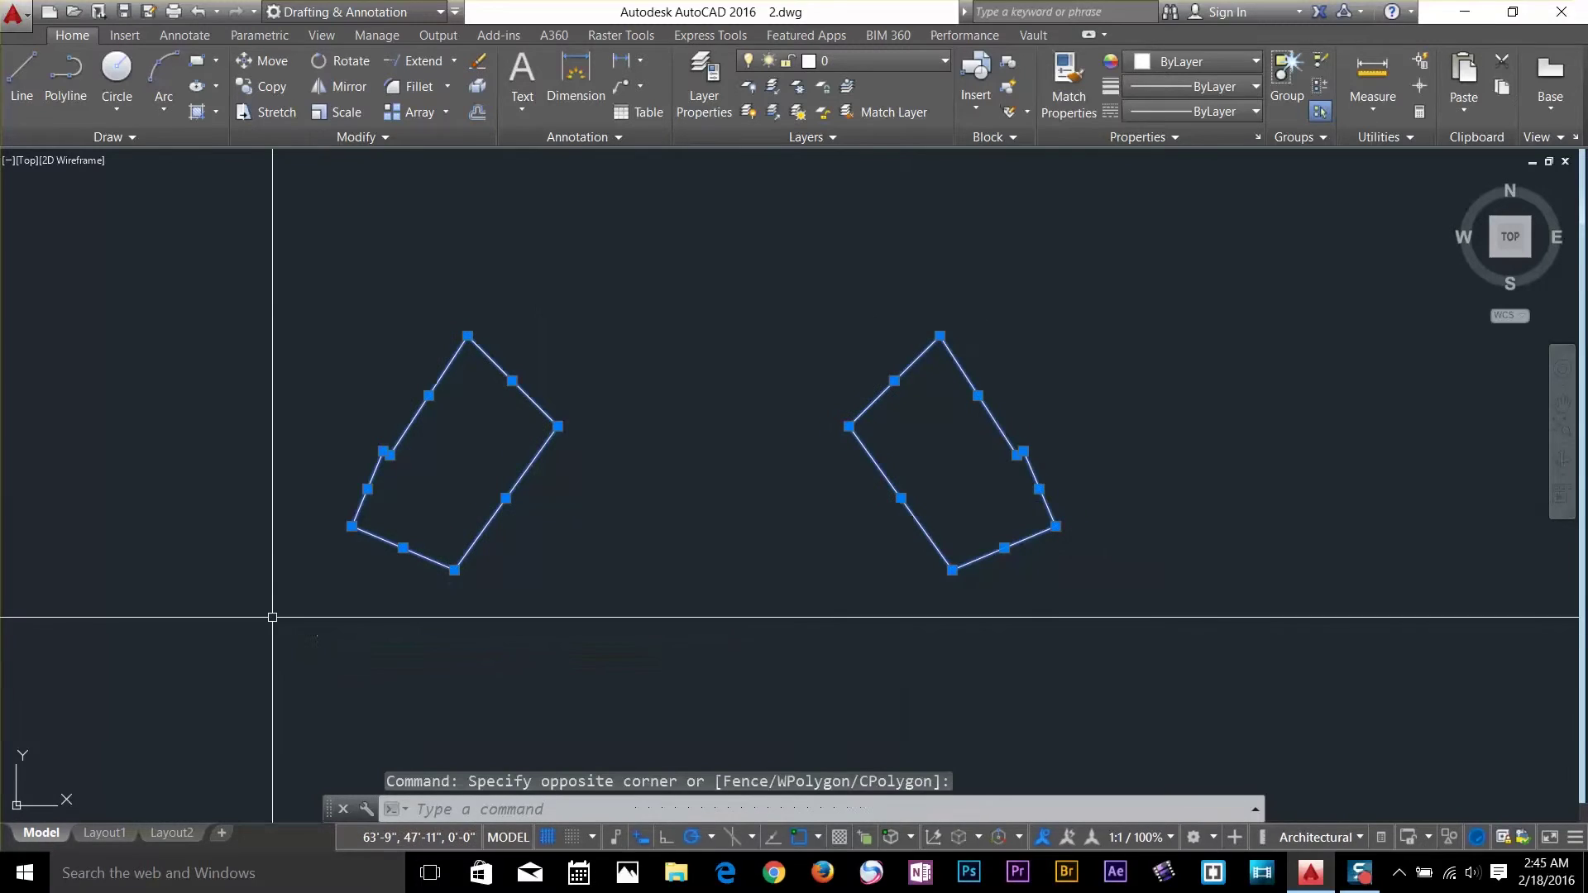
key("Delete")
scroll(975, 514, "up", 8)
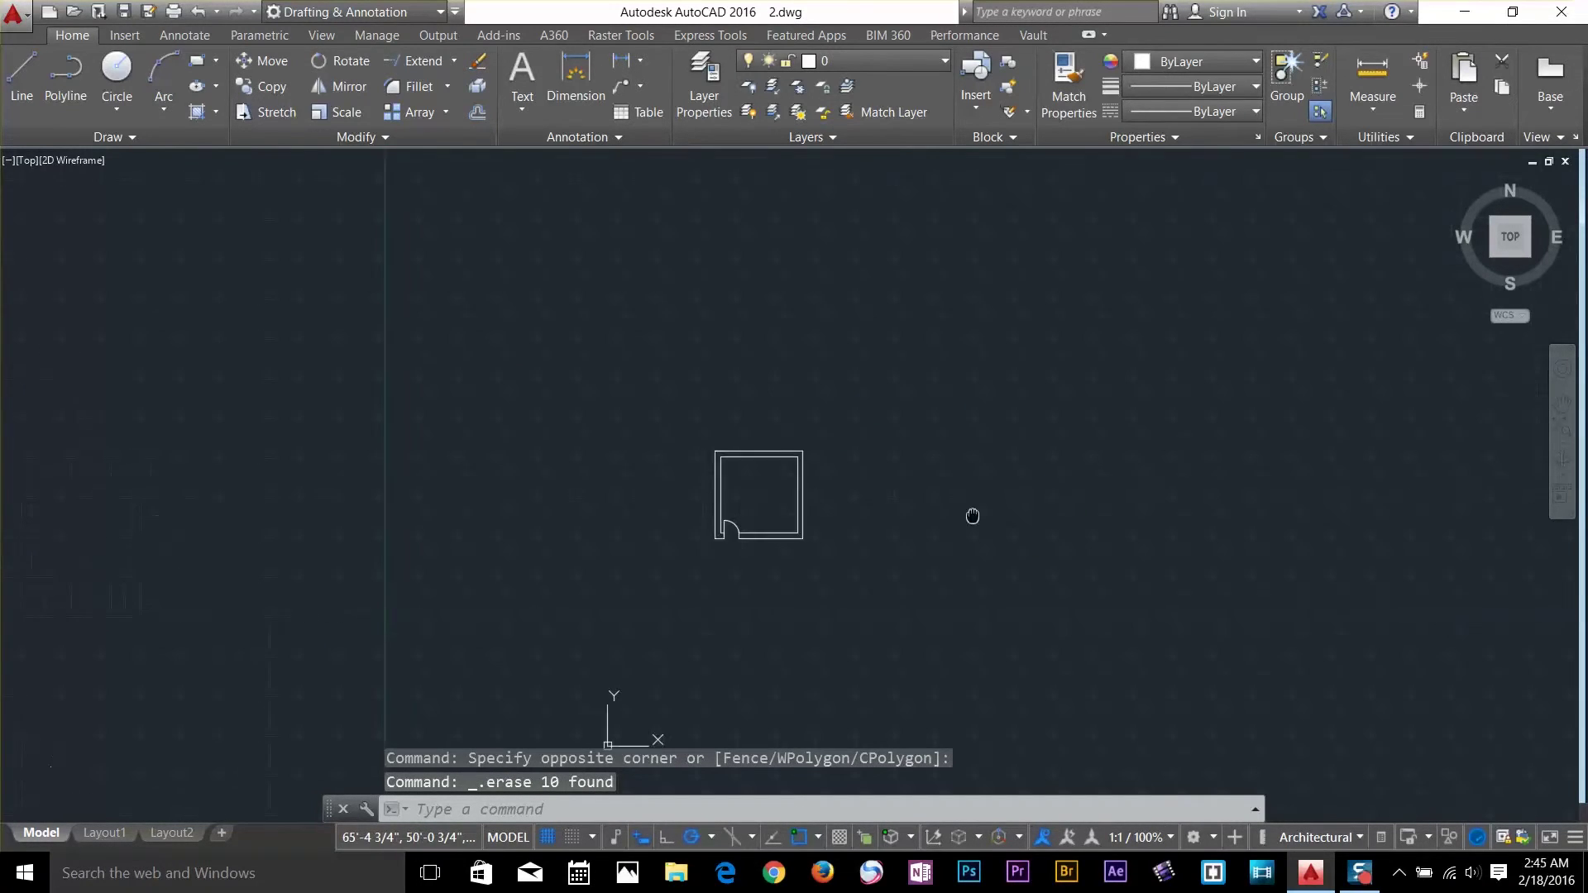
scroll(846, 588, "down", 2)
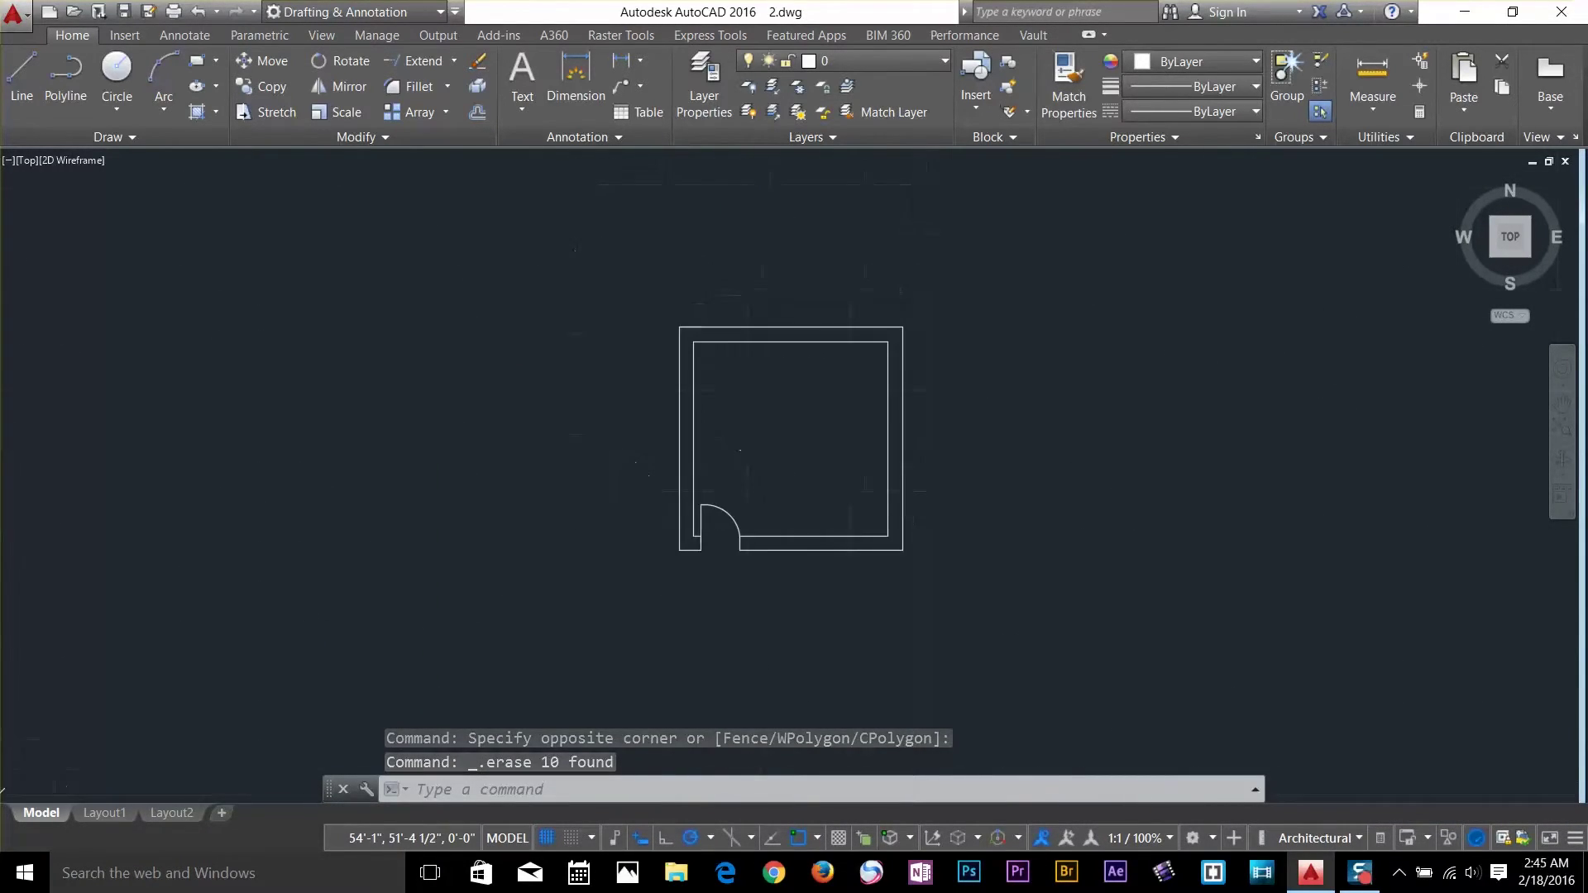
scroll(620, 588, "up", 4)
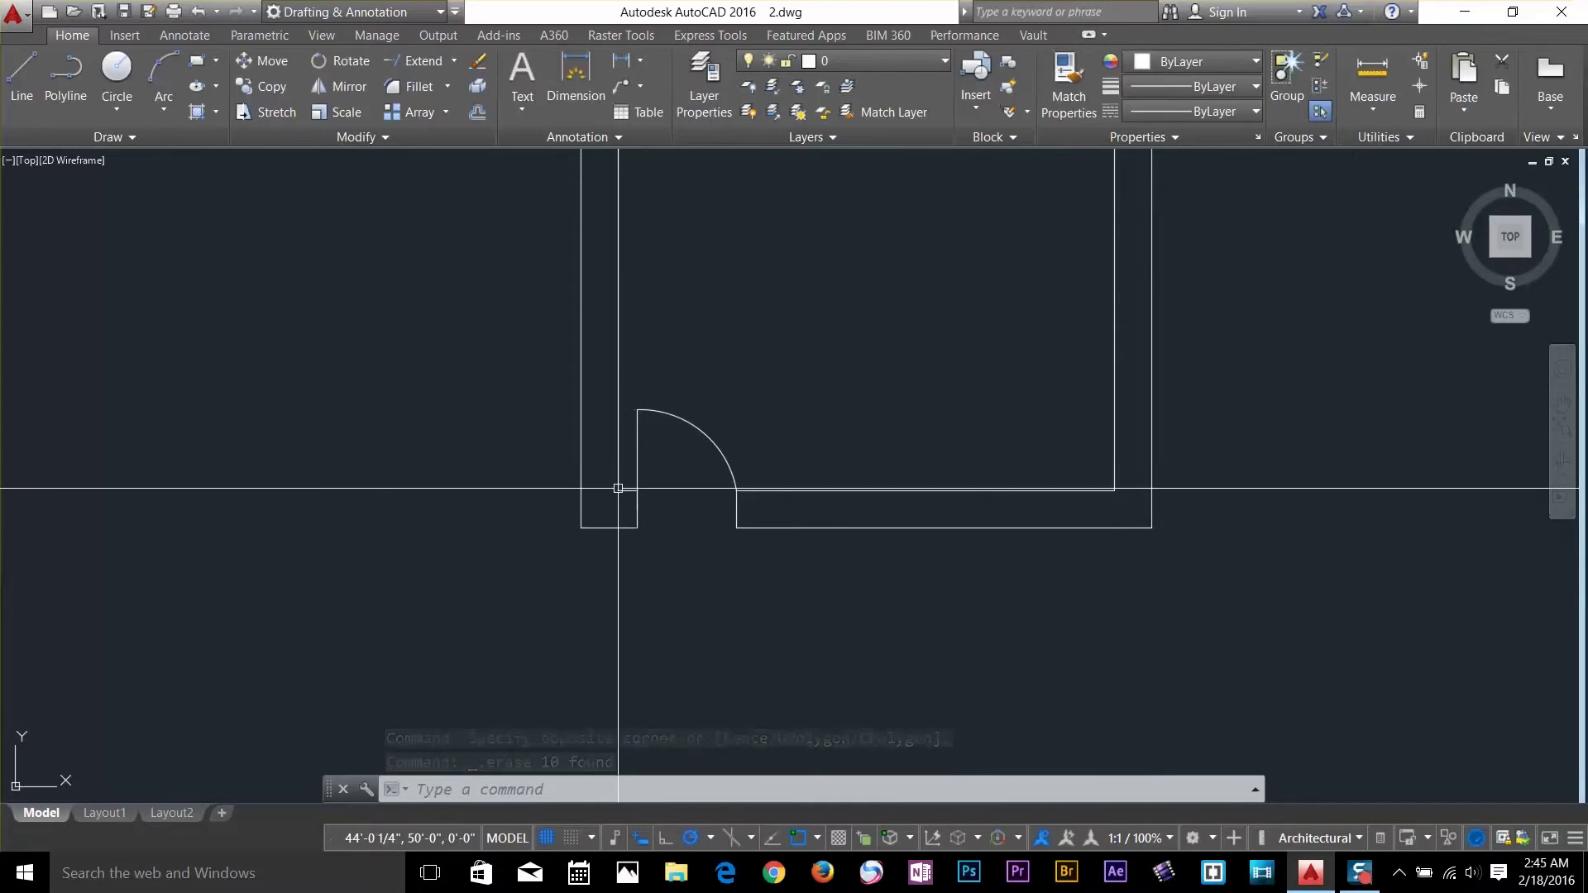
Select the room's outer left wall line and delete it.
left_click(593, 453)
left_click(498, 465)
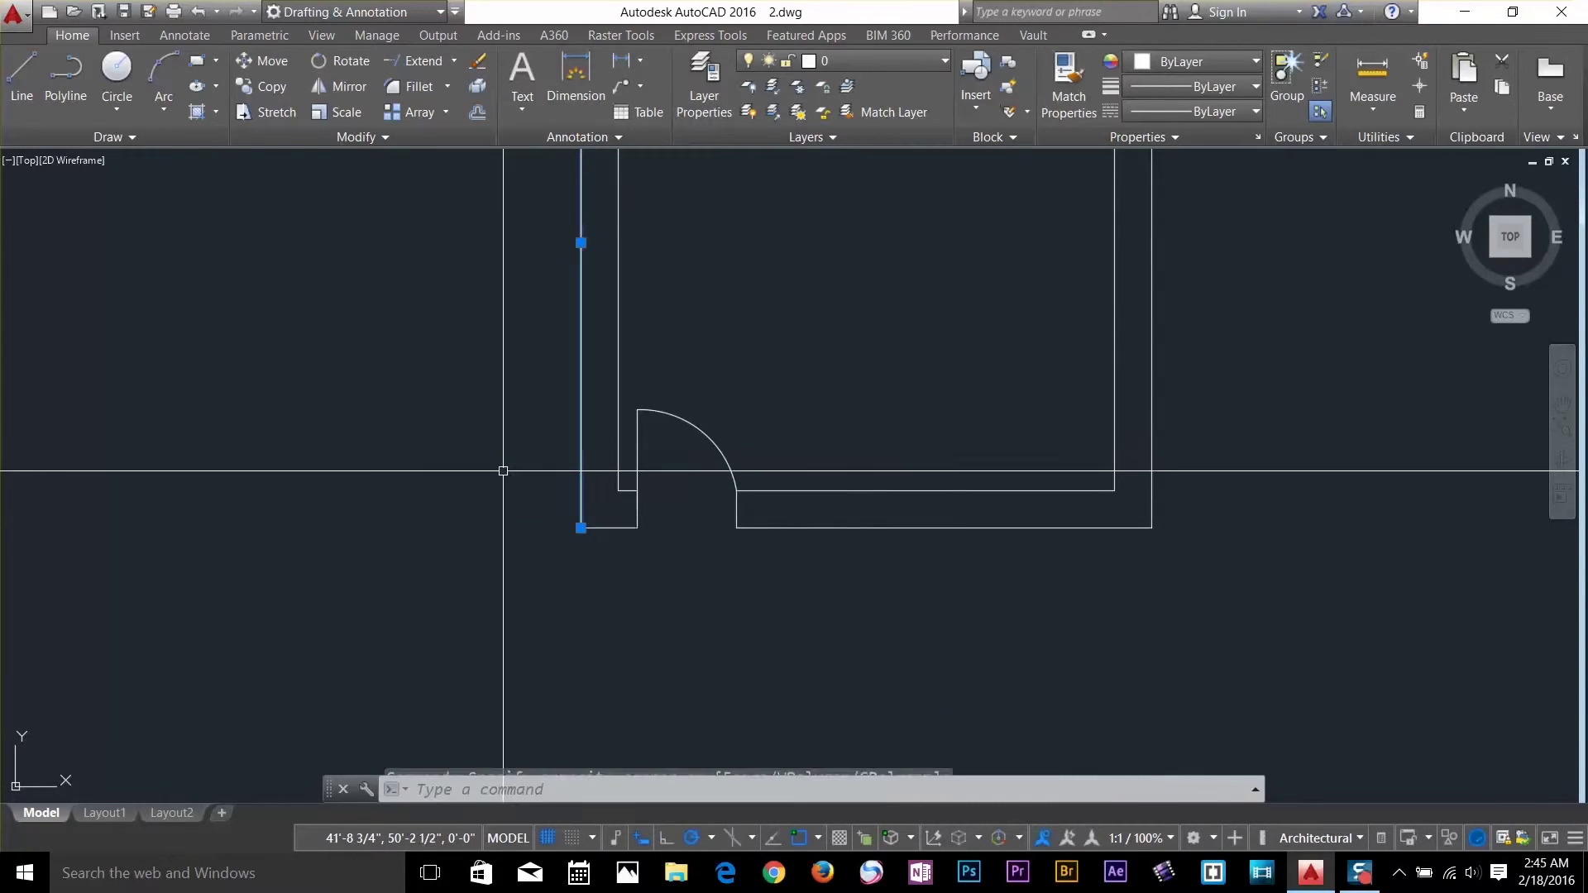
key("Delete")
scroll(499, 466, "down", 3)
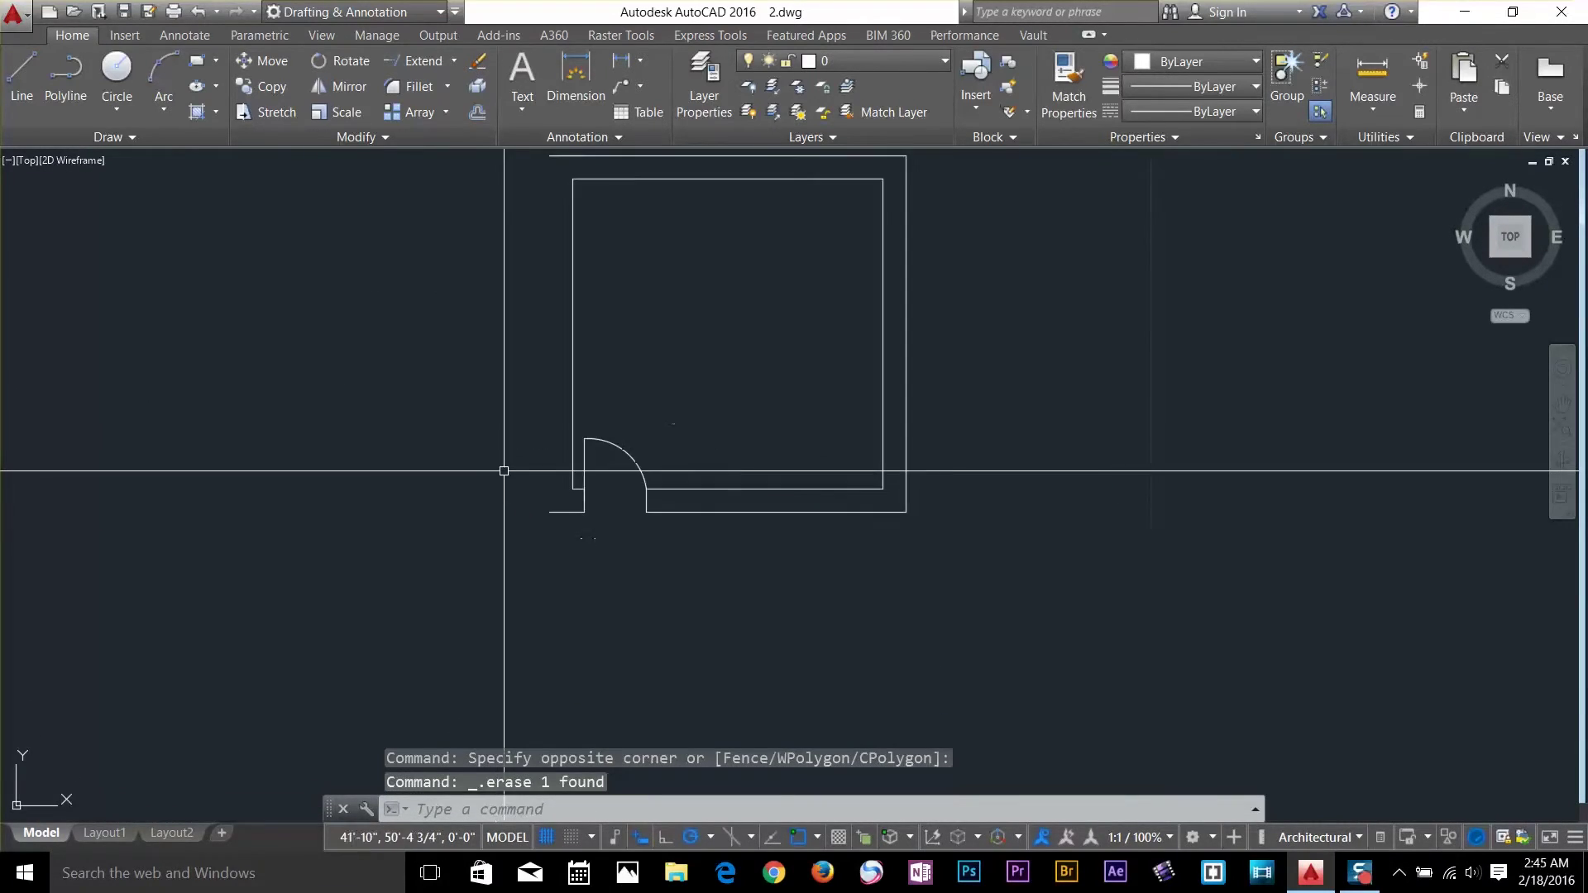
scroll(447, 216, "up", 1)
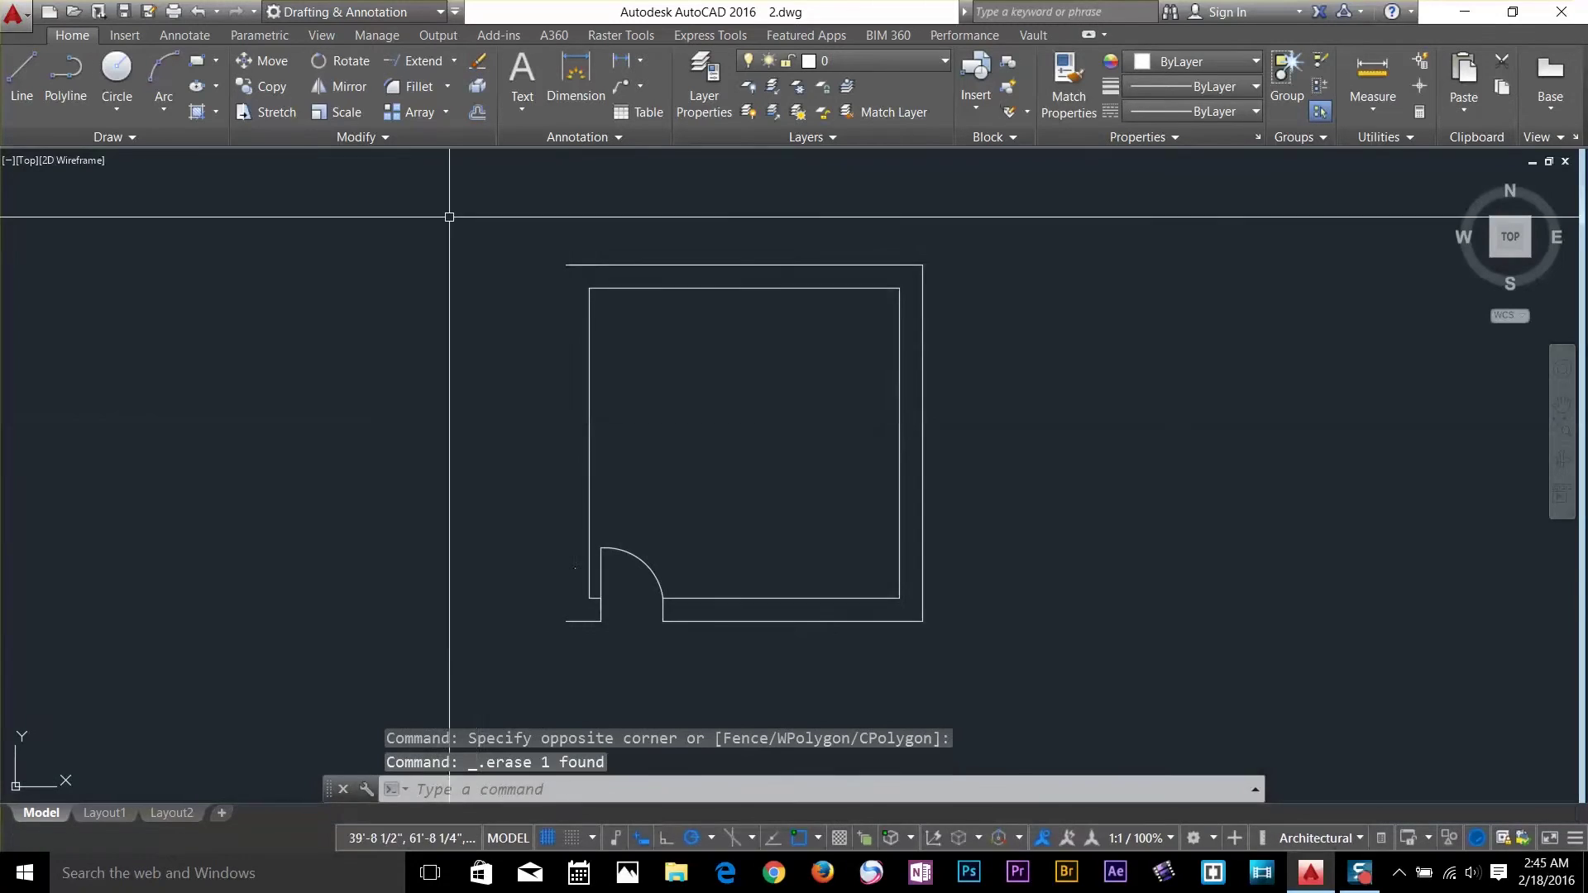
Mirror the room's 13 objects about a vertical line at the left wall end, keeping the original.
left_click(359, 91)
left_click(958, 228)
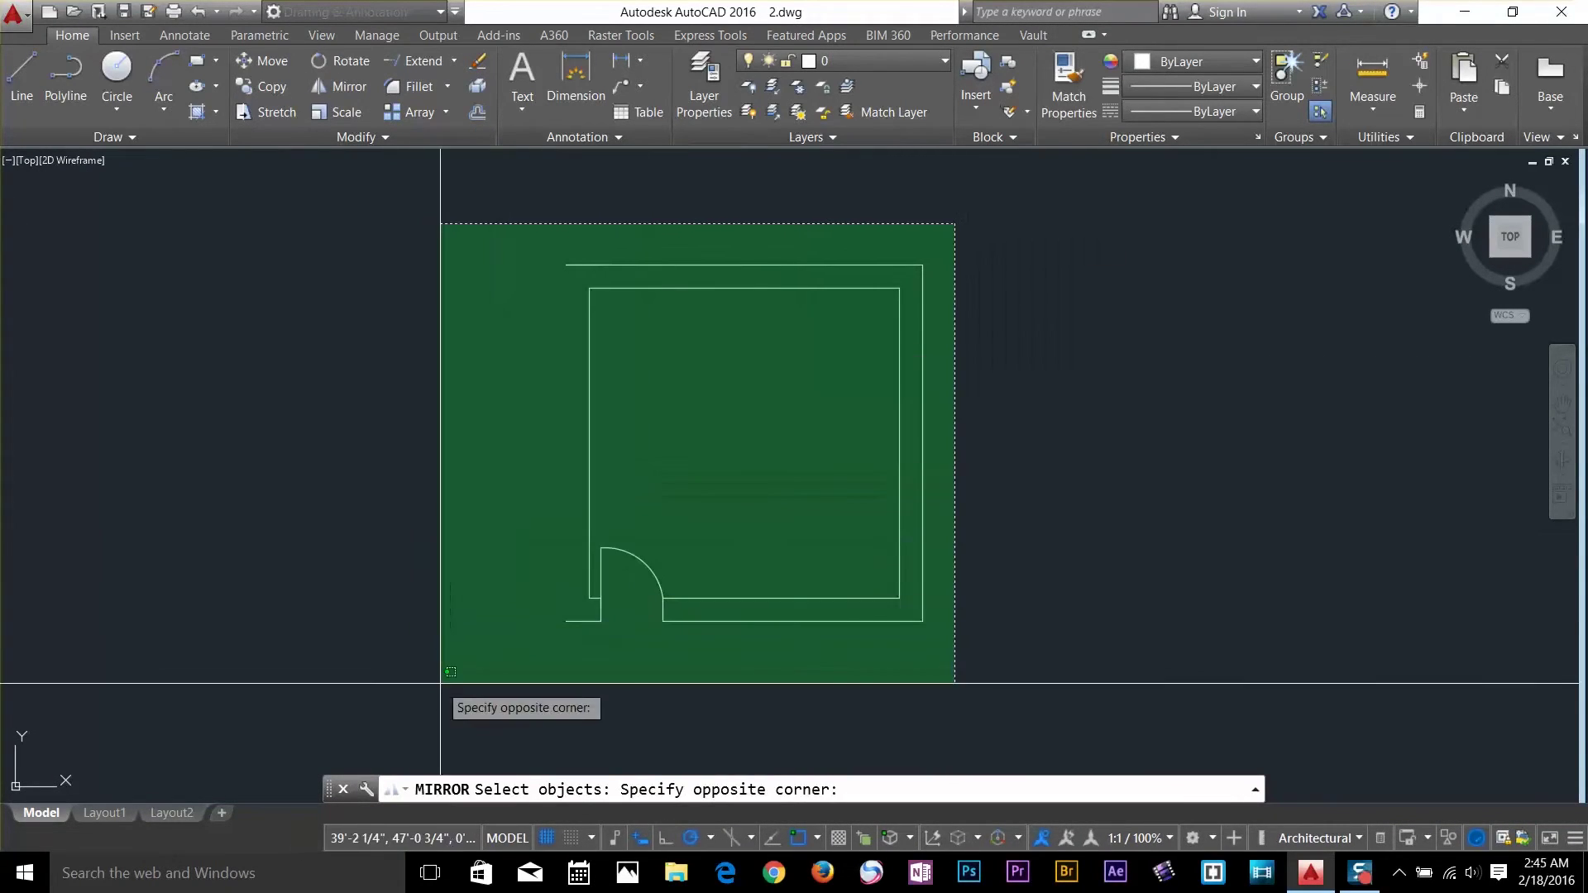
left_click(470, 676)
key("Return")
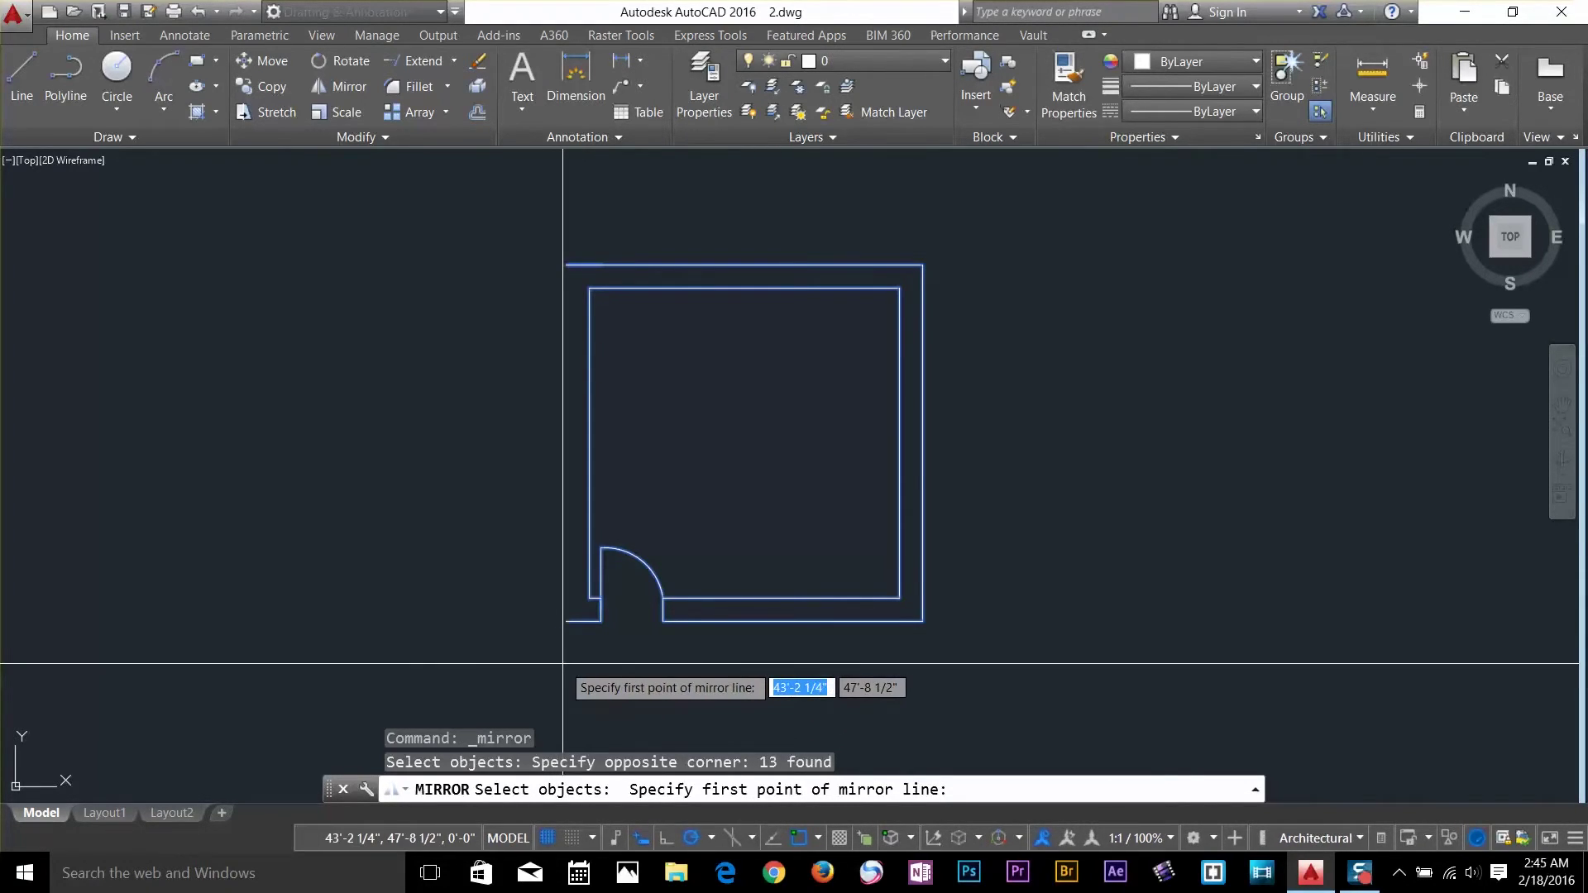
scroll(563, 664, "up", 4)
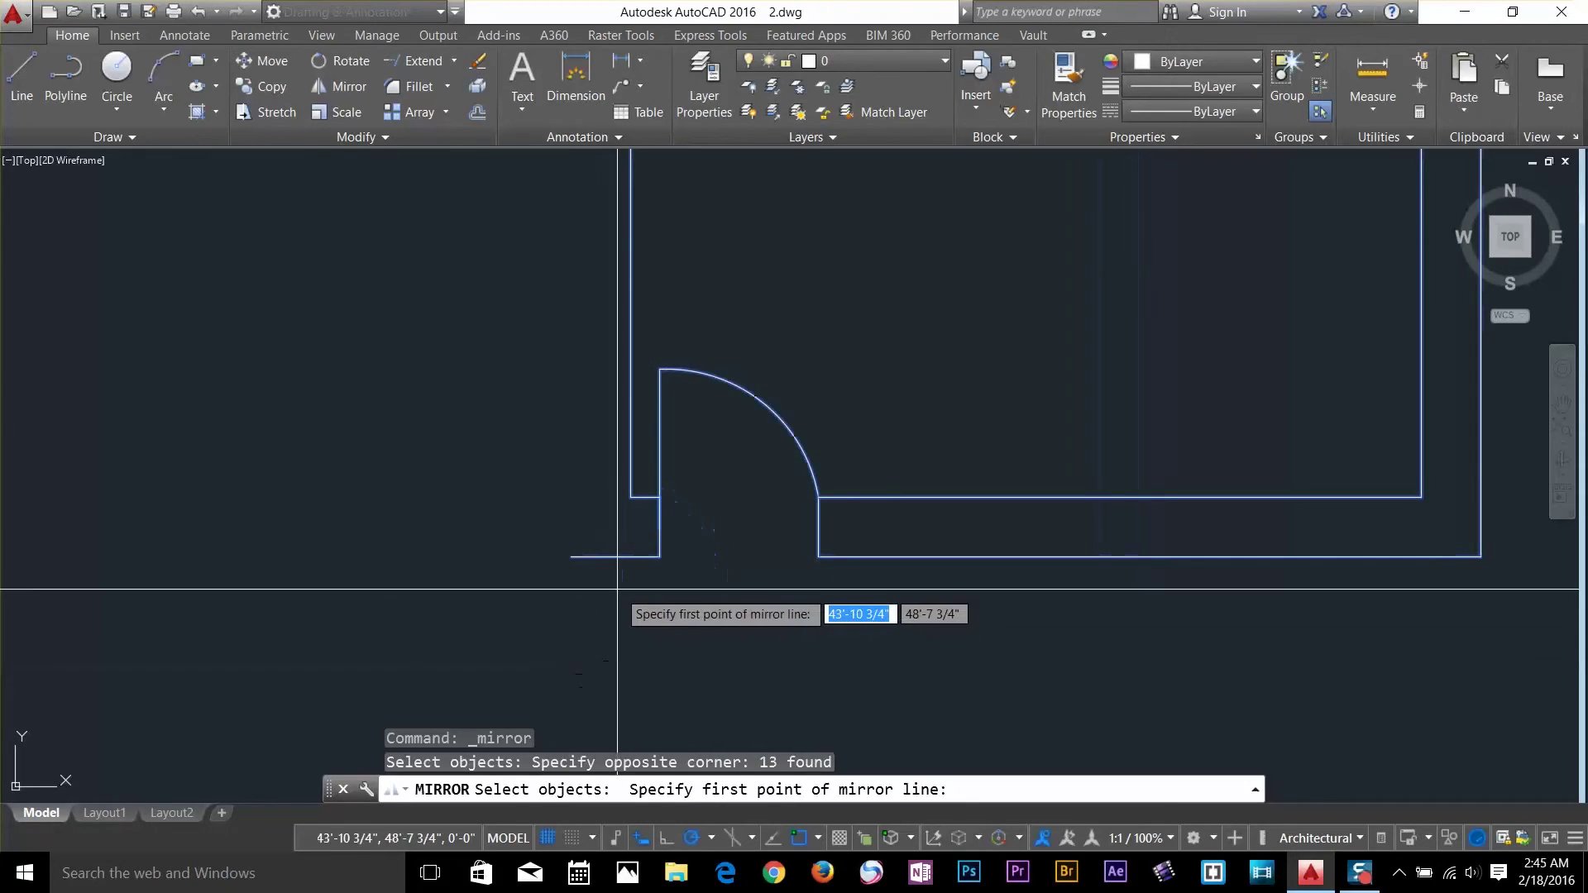
left_click(615, 557)
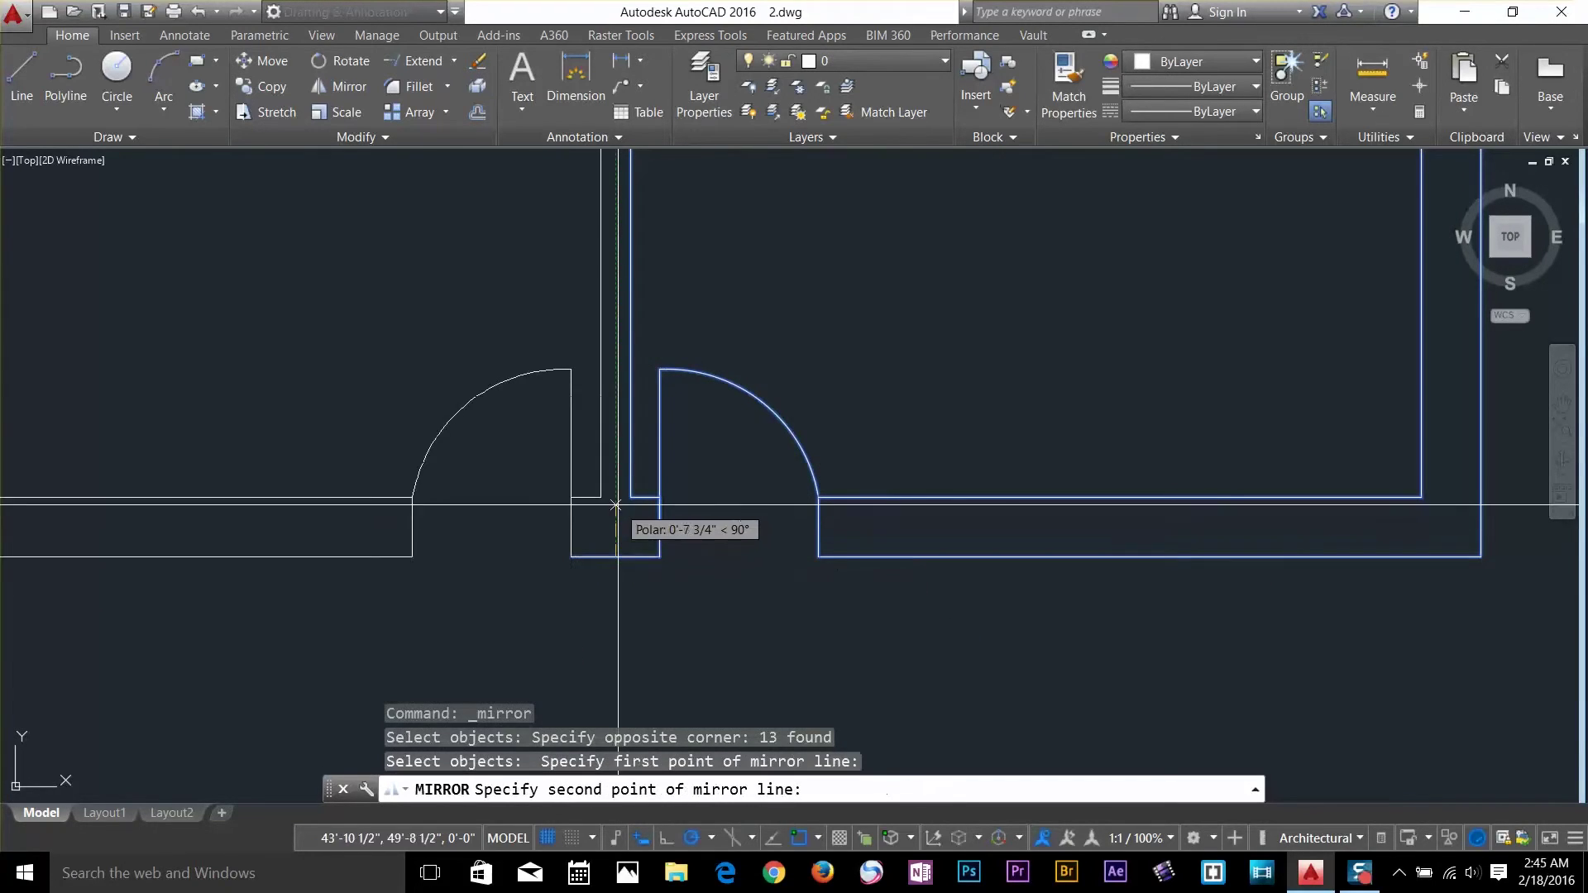
left_click(615, 427)
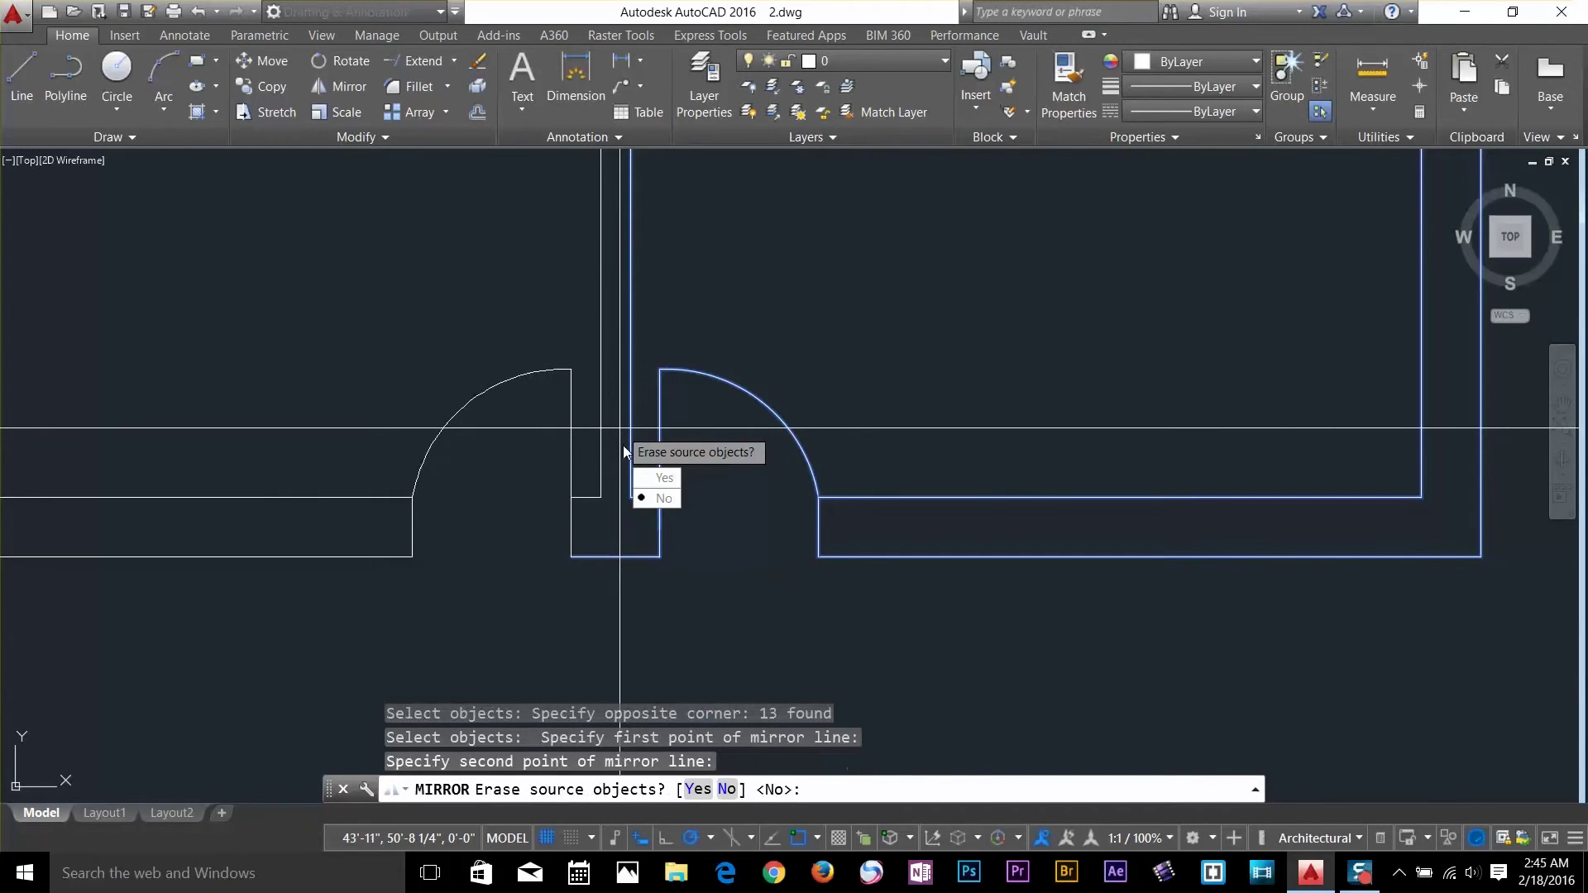
left_click(663, 498)
scroll(606, 443, "down", 6)
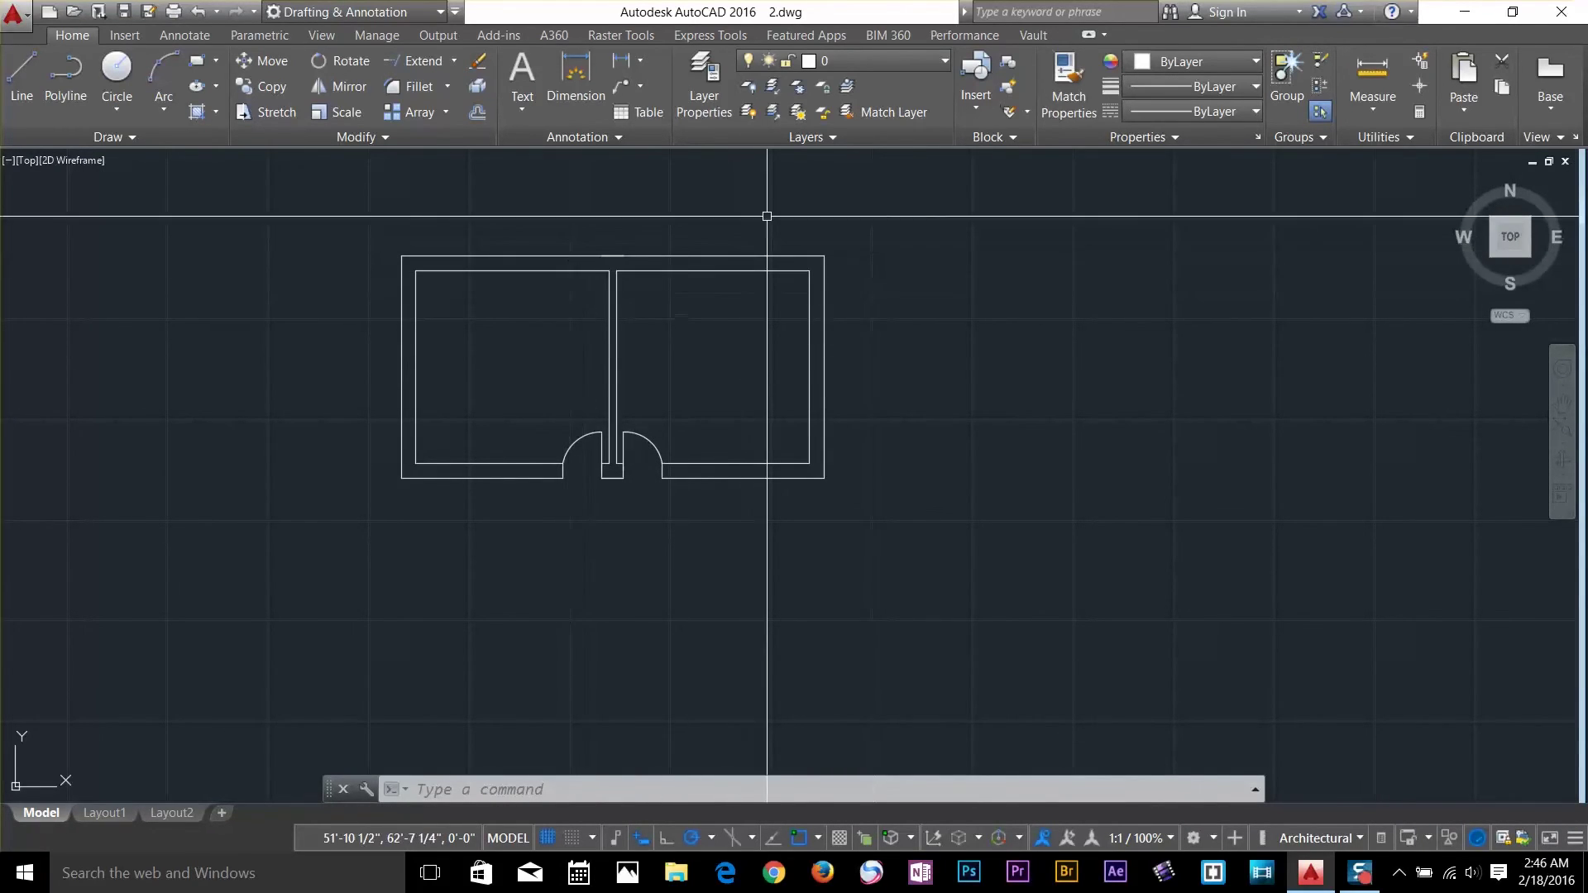
Window-select and delete the two short leftover lines on the shared top wall.
left_click(595, 235)
key("Escape")
left_click(599, 252)
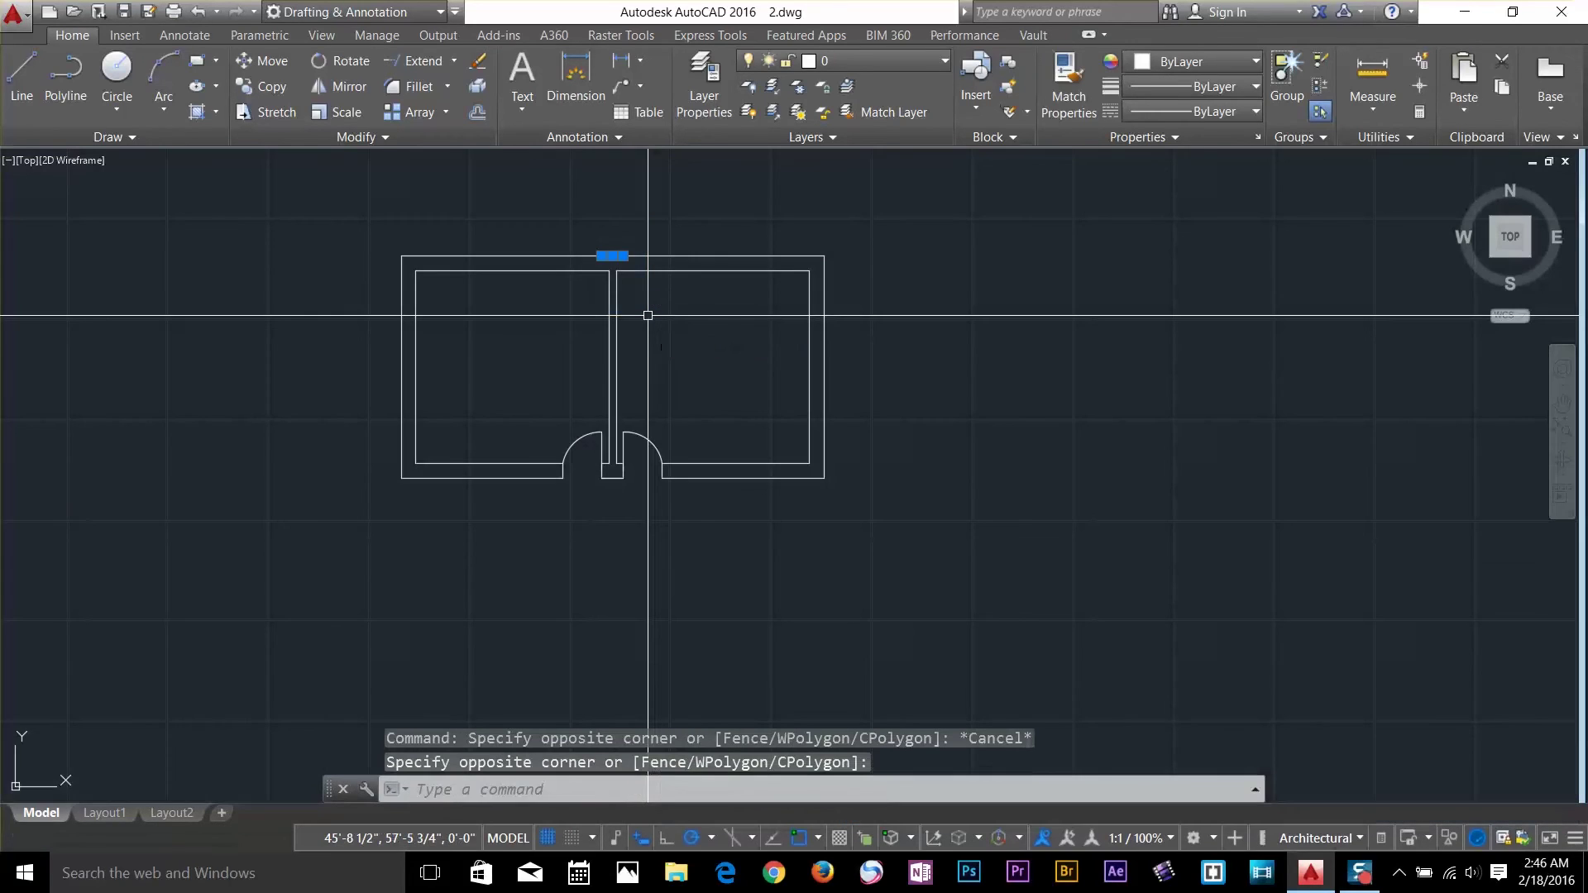
left_click(636, 317)
key("Delete")
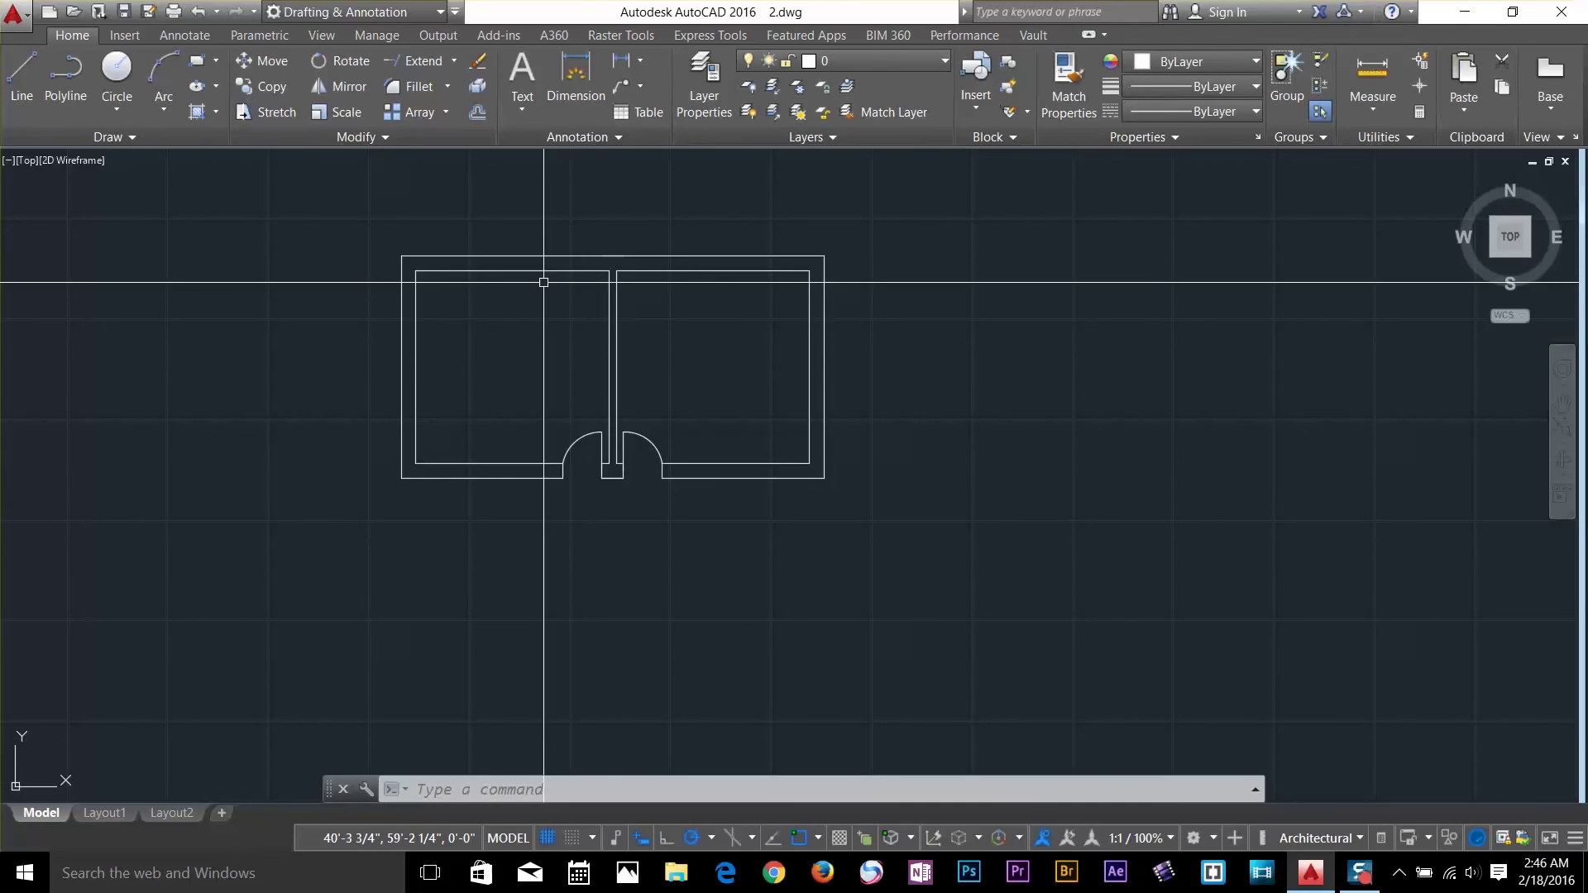
scroll(623, 276, "up", 4)
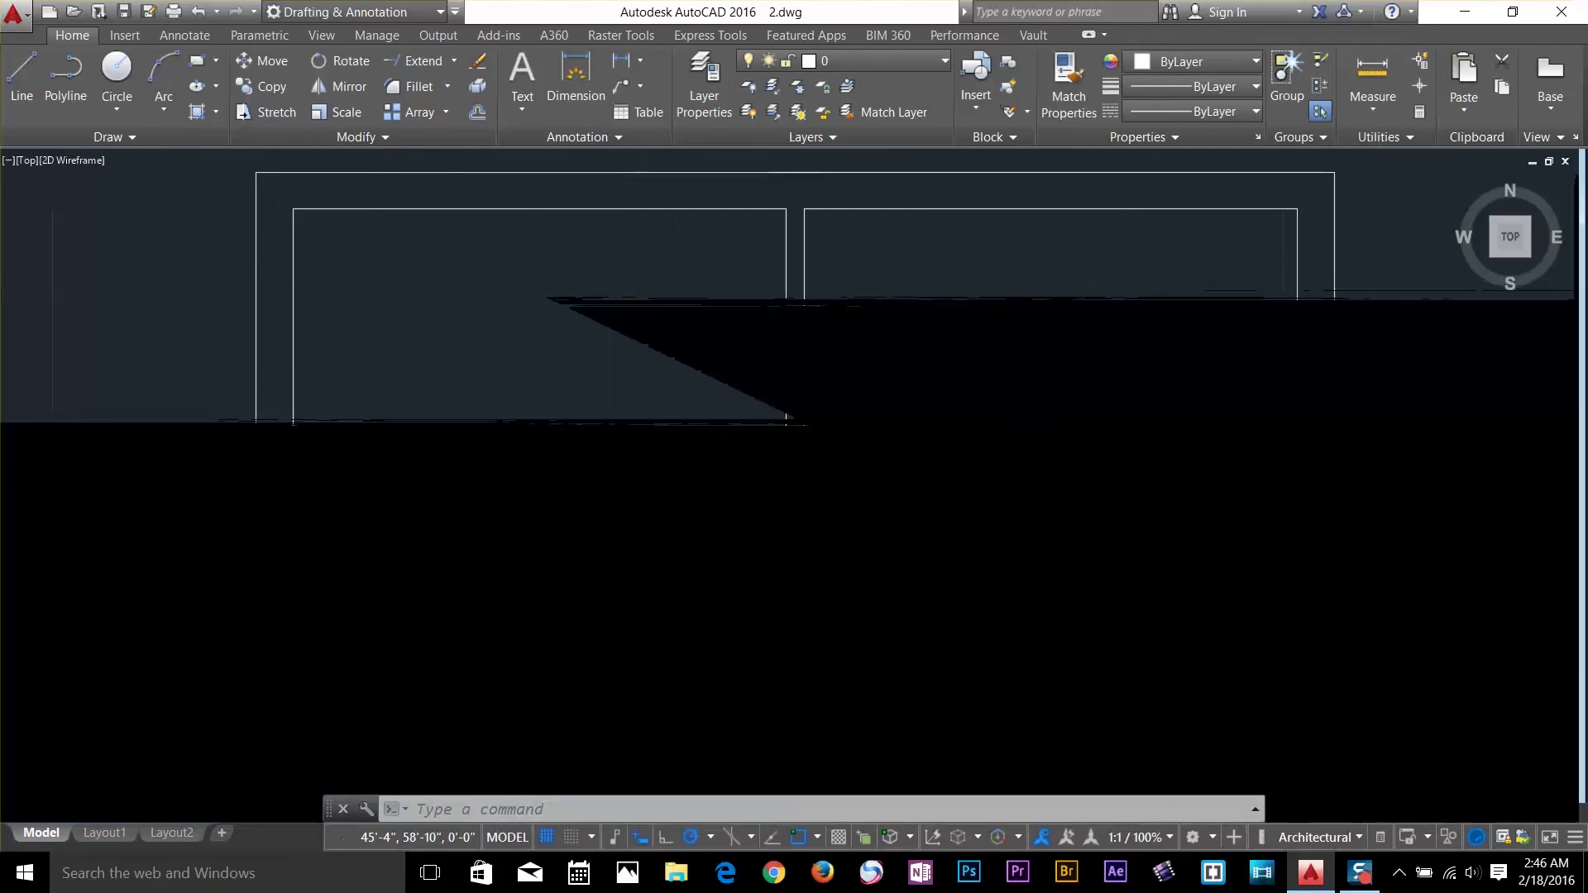